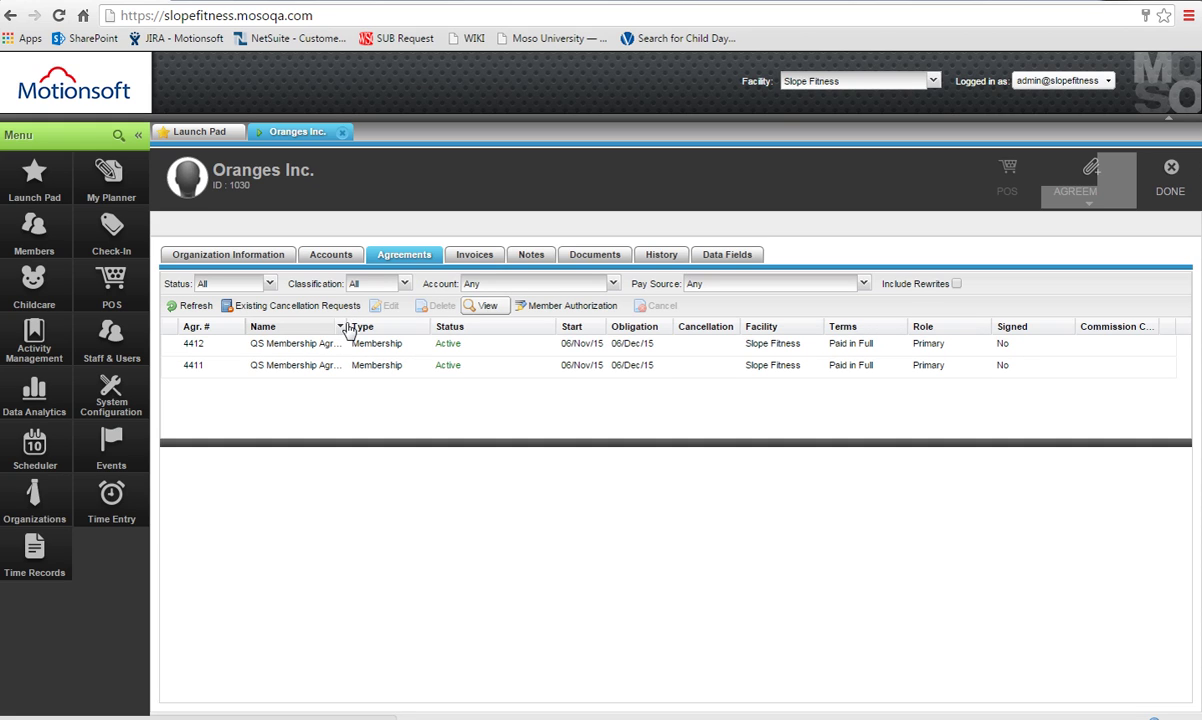
Widen the Name column and load agreement 4411's details: Active, Slope Fitness, Bundle 007 at $100.00.
drag(342, 328, 494, 328)
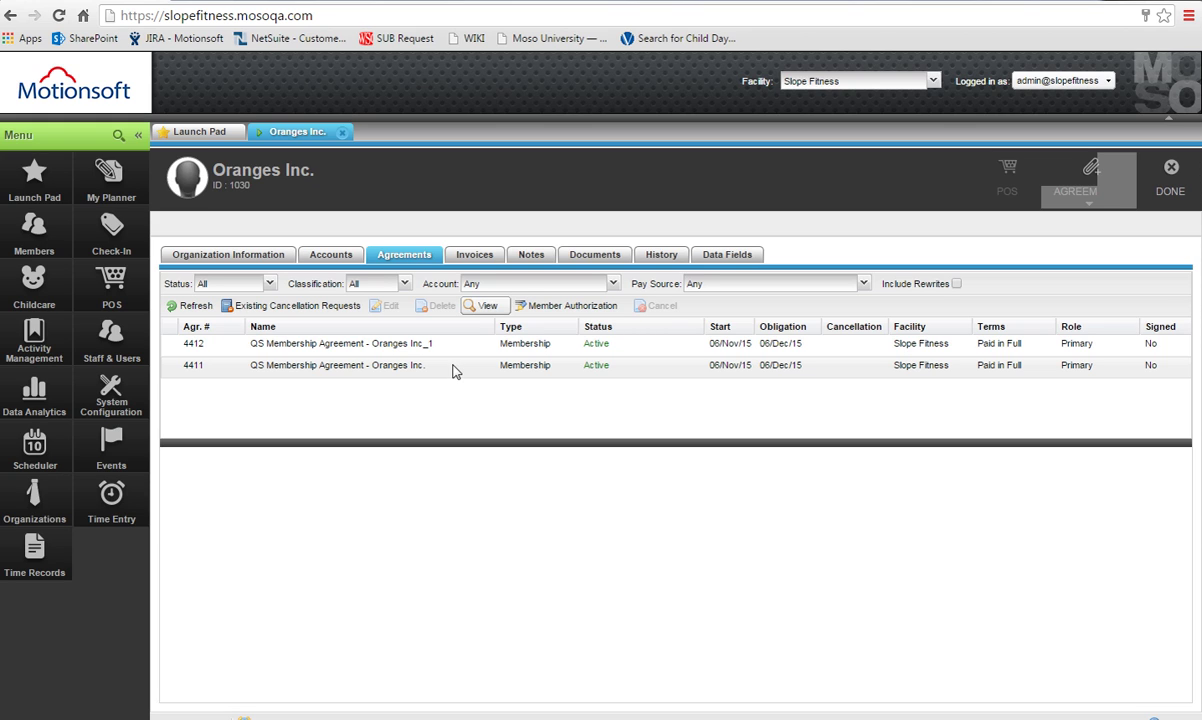
click(453, 368)
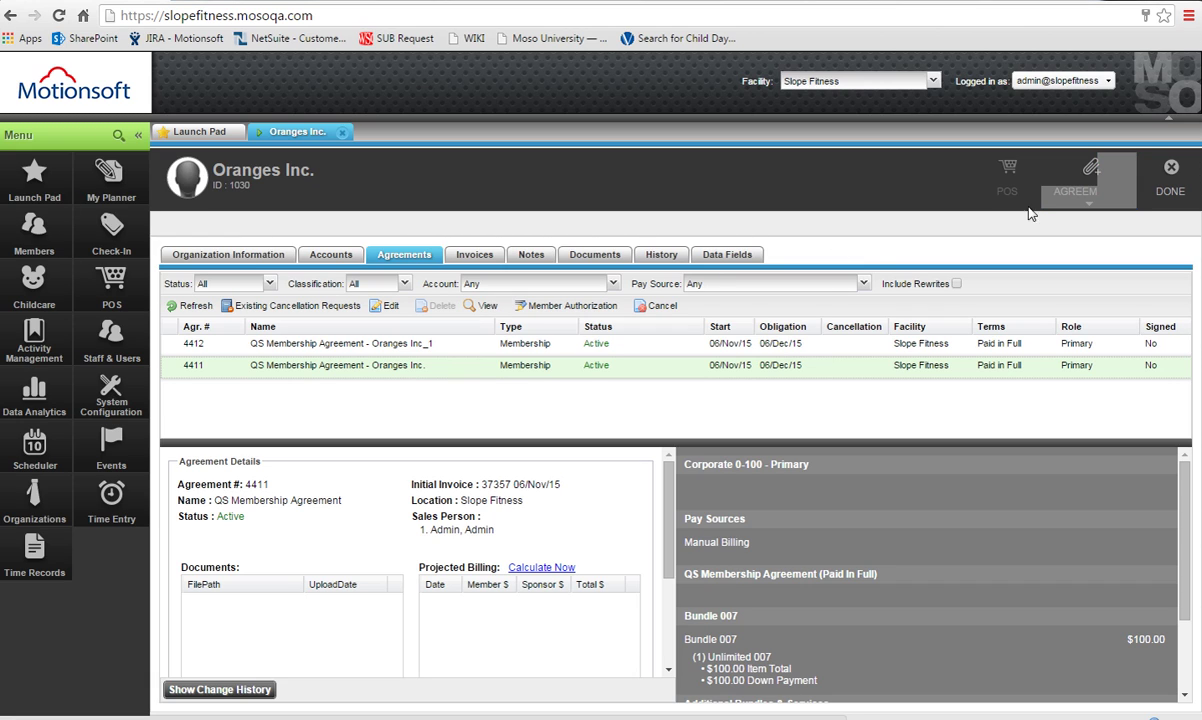
Create a New Corporate Agreement and replace the name 'Oranges Inc.' with 'All Club'.
click(1084, 184)
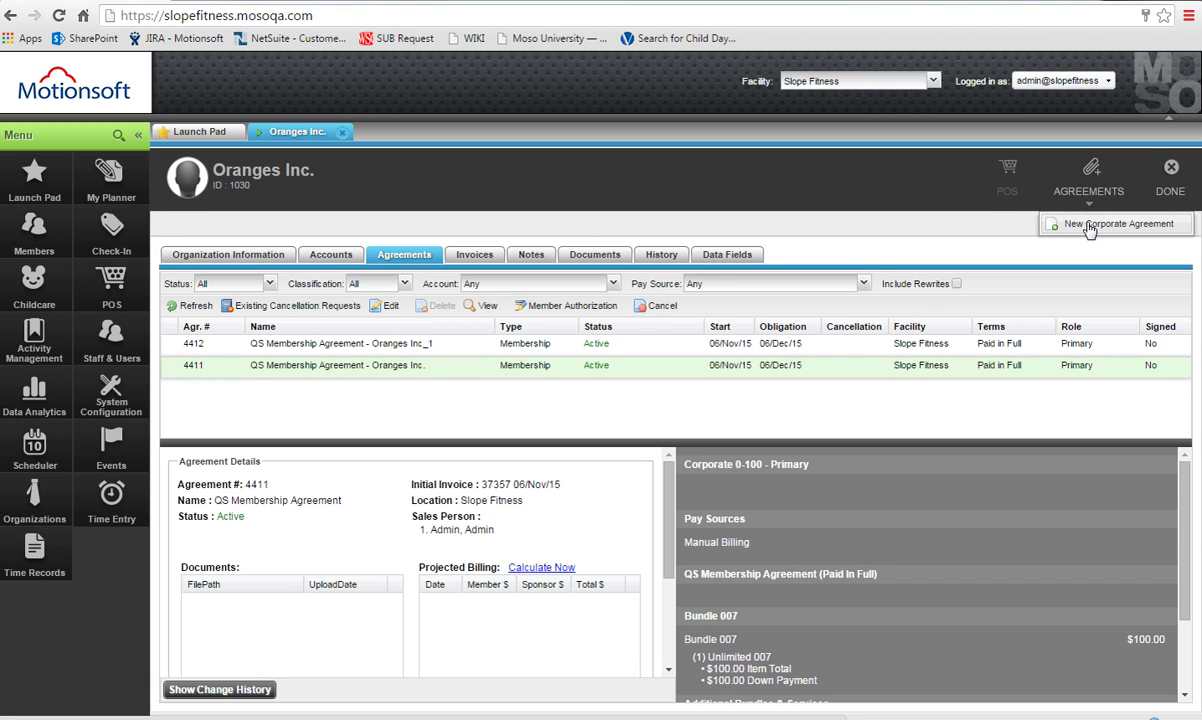
click(1090, 225)
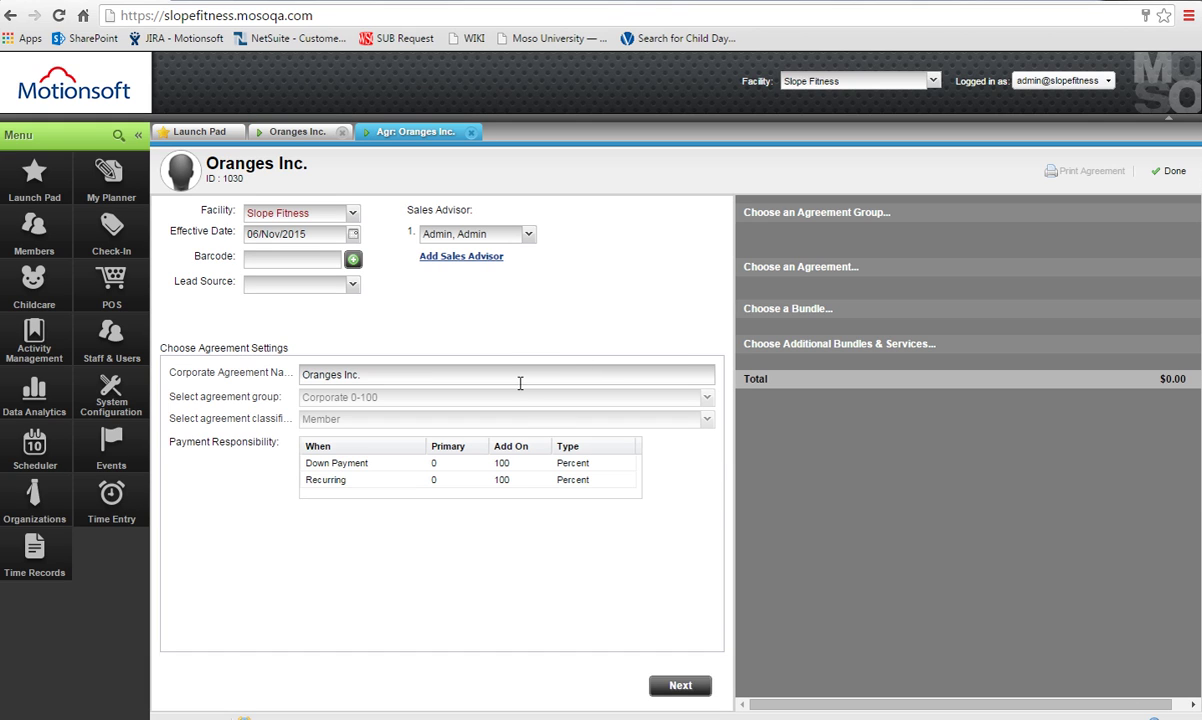
click(518, 383)
key(ctrl+a)
key(BackSpace)
text(single club)
key(BackSpace)
key(BackSpace)
key(BackSpace)
key(BackSpace)
key(BackSpace)
key(BackSpace)
key(BackSpace)
key(BackSpace)
key(BackSpace)
key(BackSpace)
key(BackSpace)
text(All Club)
Add QS Membership Agreement with Bundle 007, no installments, no promotion and Manual Account funding.
click(683, 686)
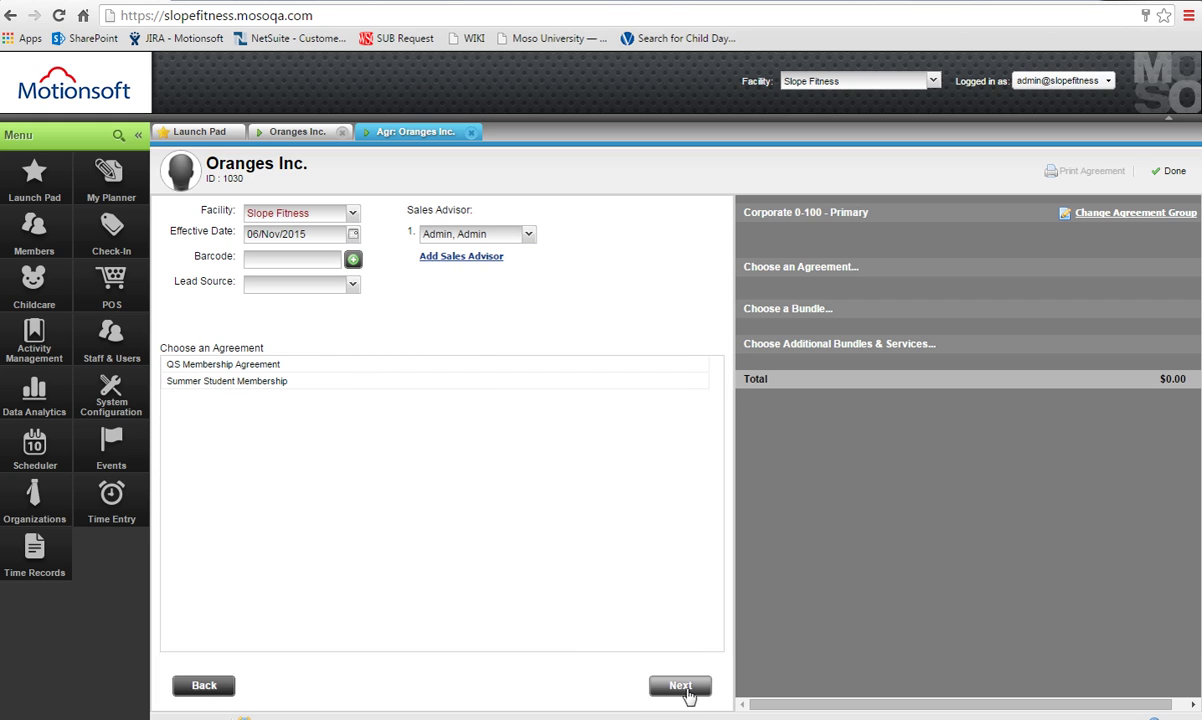
click(585, 366)
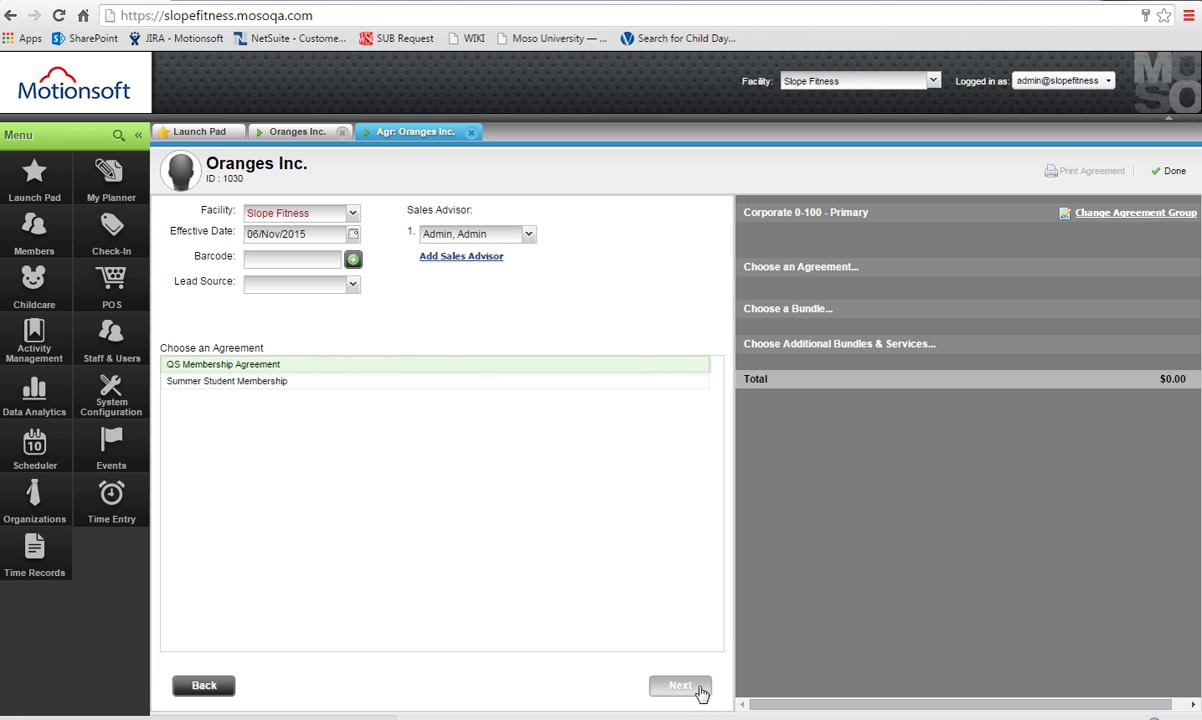
click(681, 686)
click(681, 686)
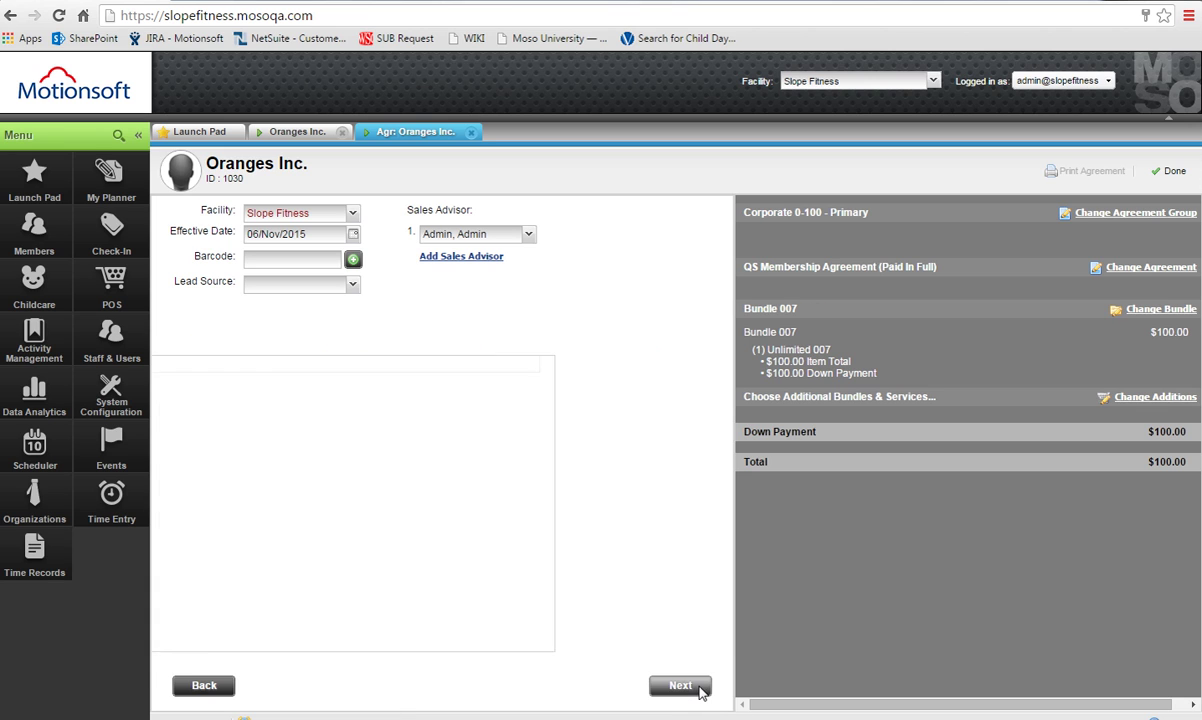
click(217, 404)
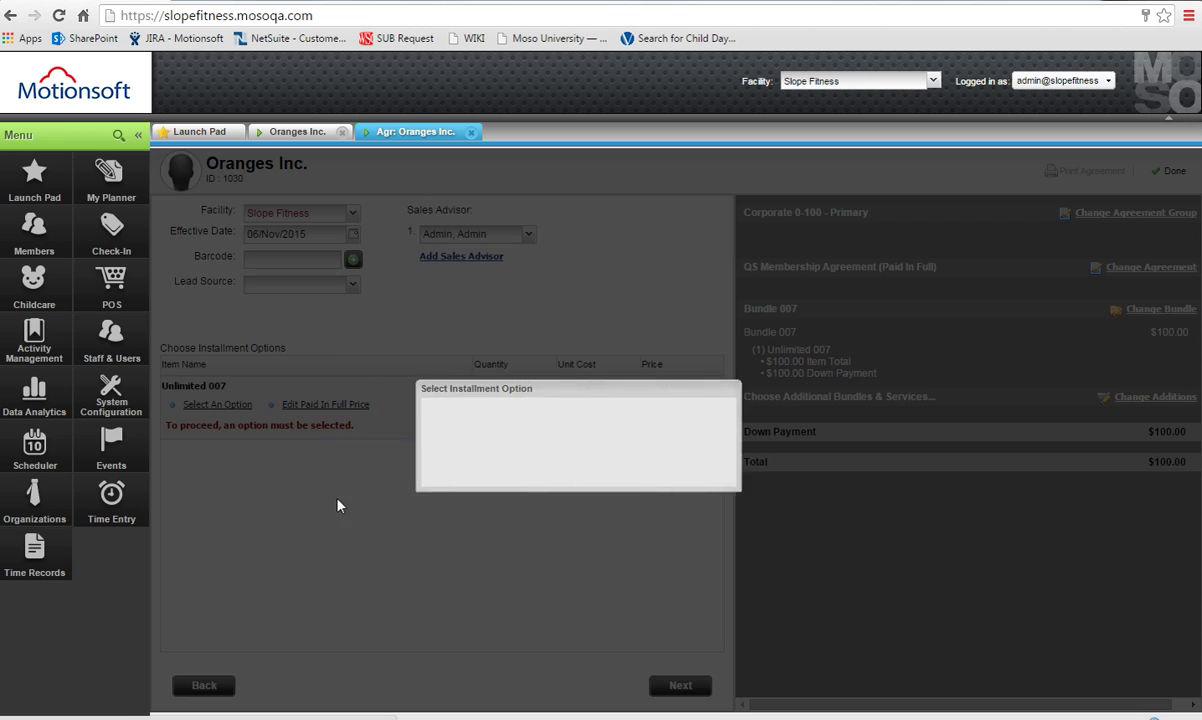
click(779, 466)
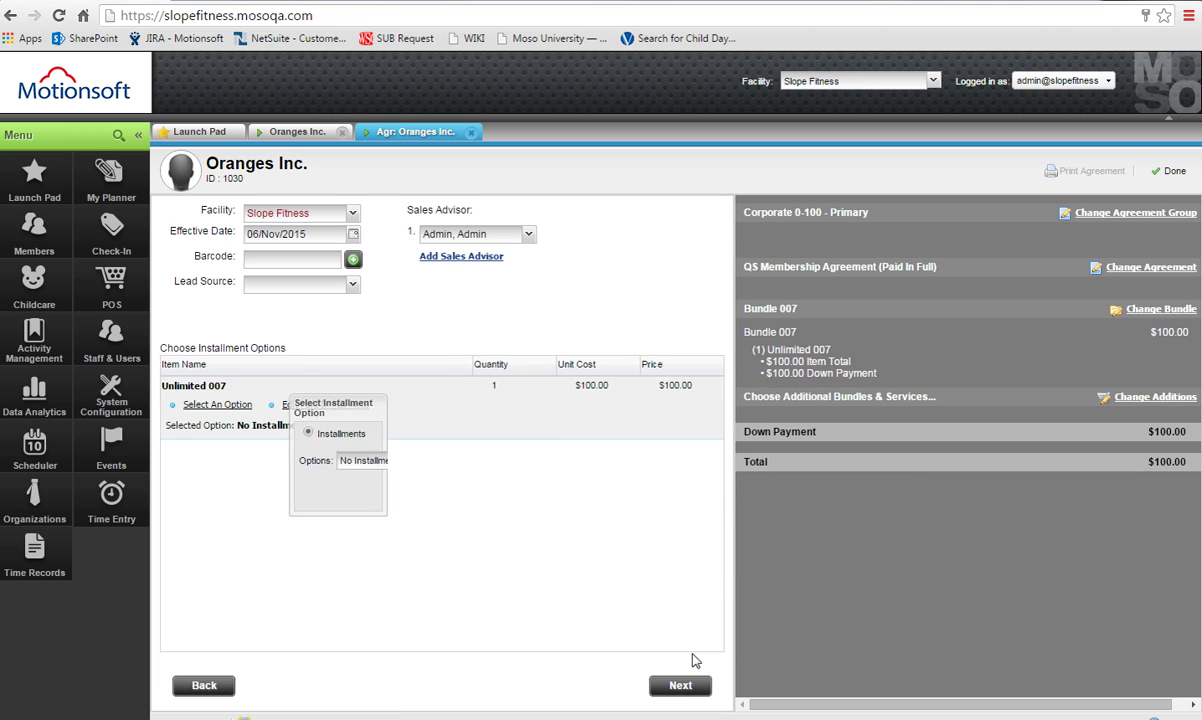
click(690, 688)
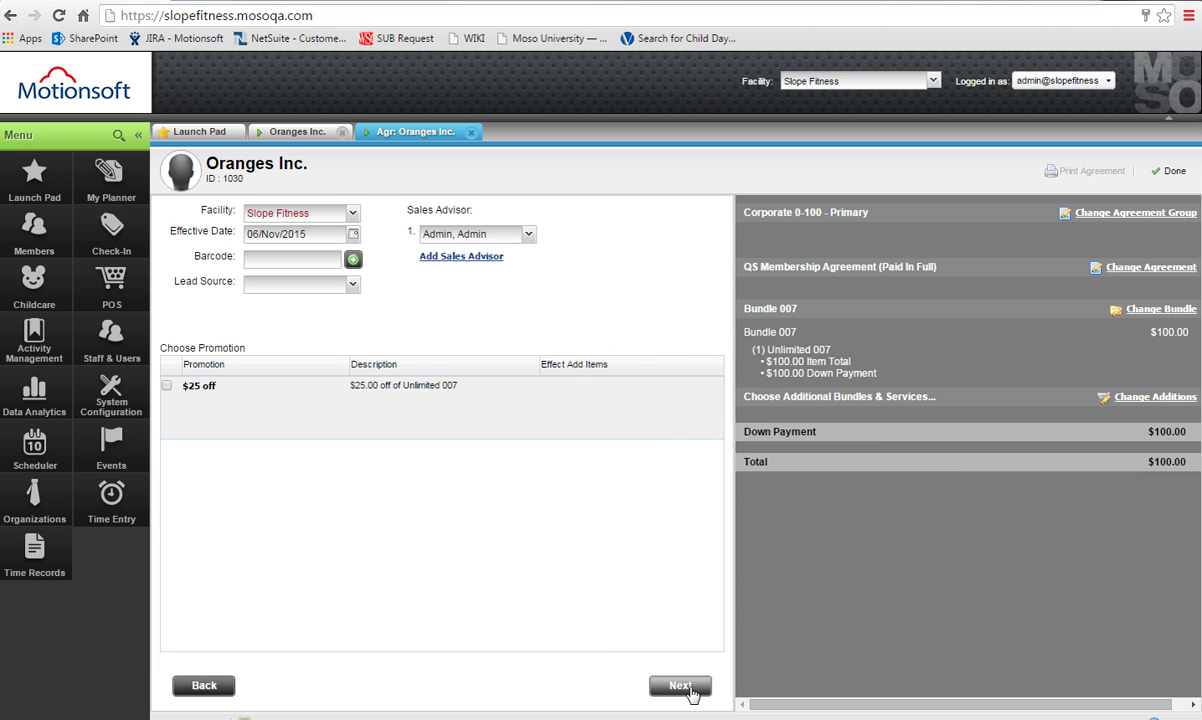
click(683, 687)
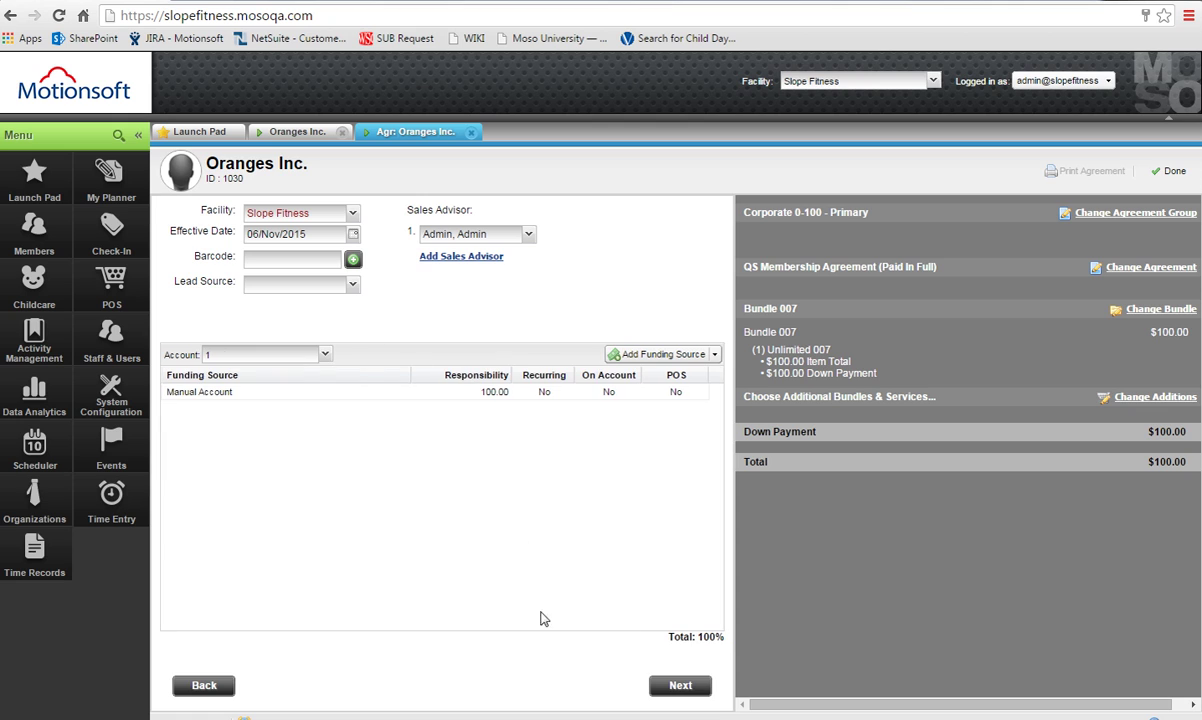
click(684, 687)
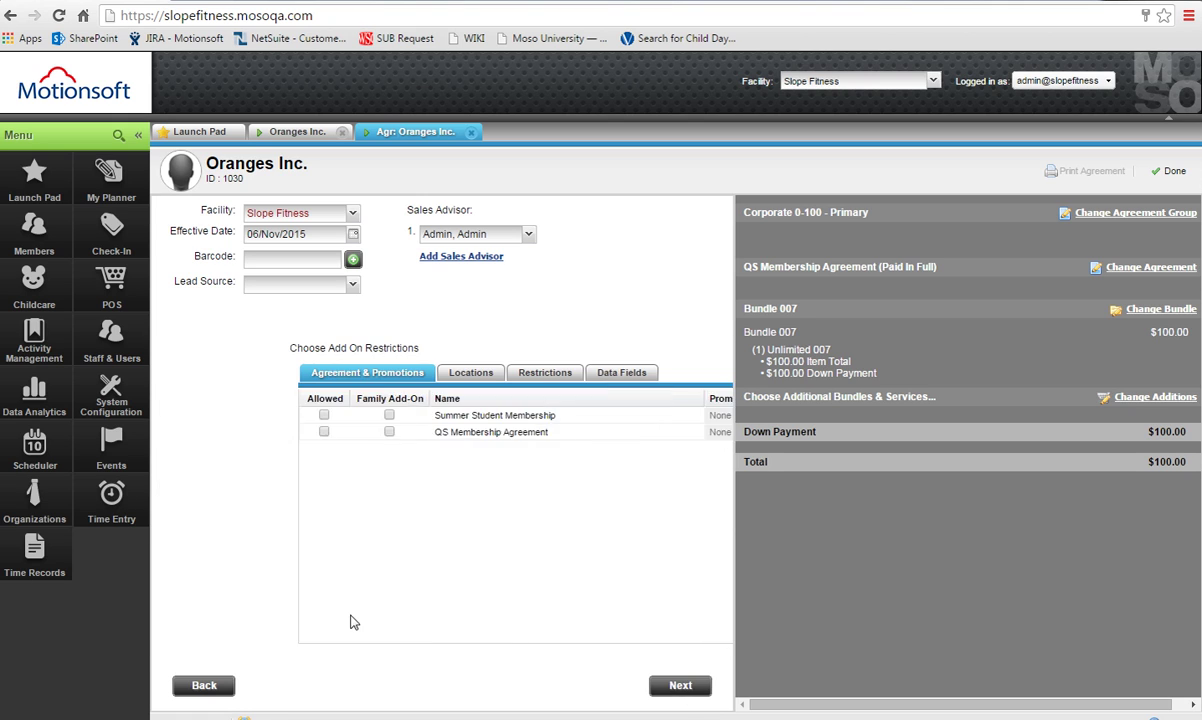
Restrict the agreement to the Slope Fitness location and finalize it.
click(341, 372)
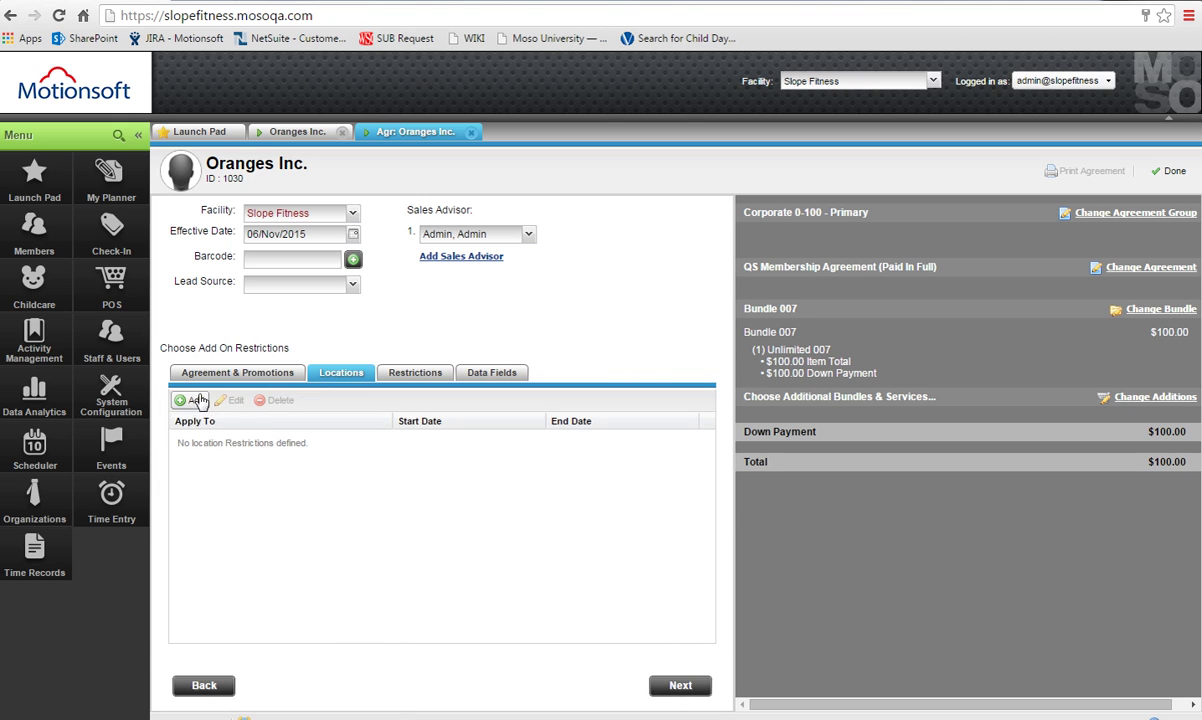
click(195, 400)
click(382, 437)
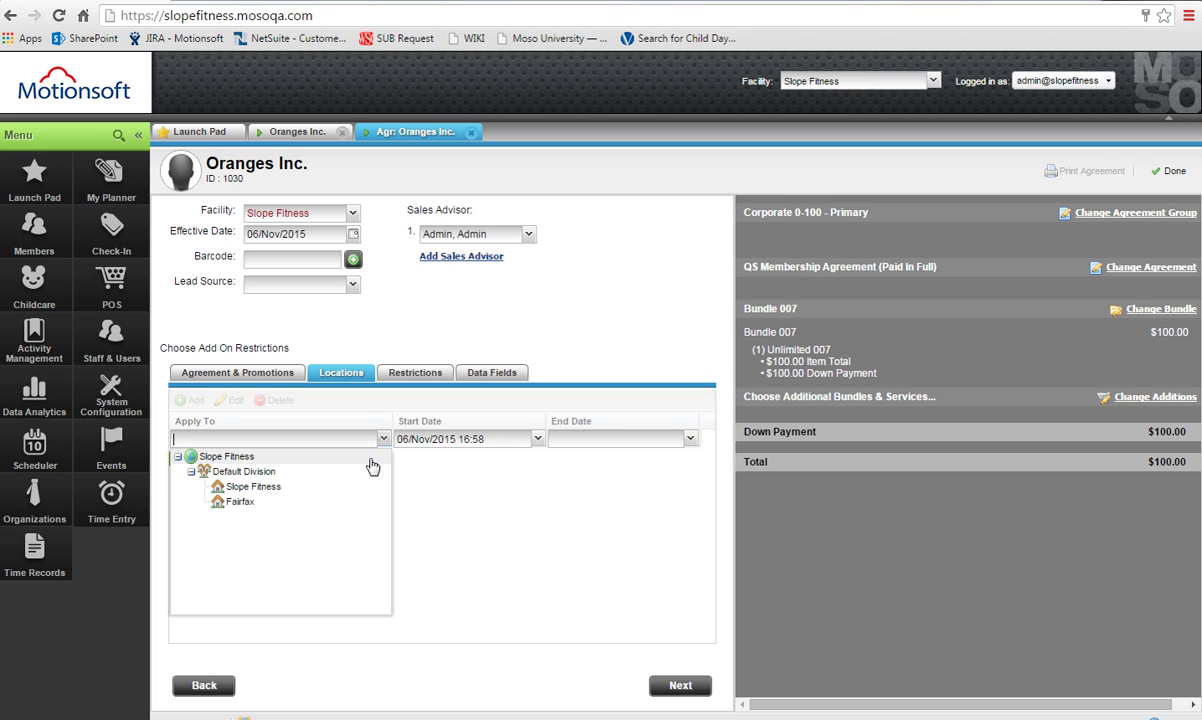
click(240, 457)
click(682, 686)
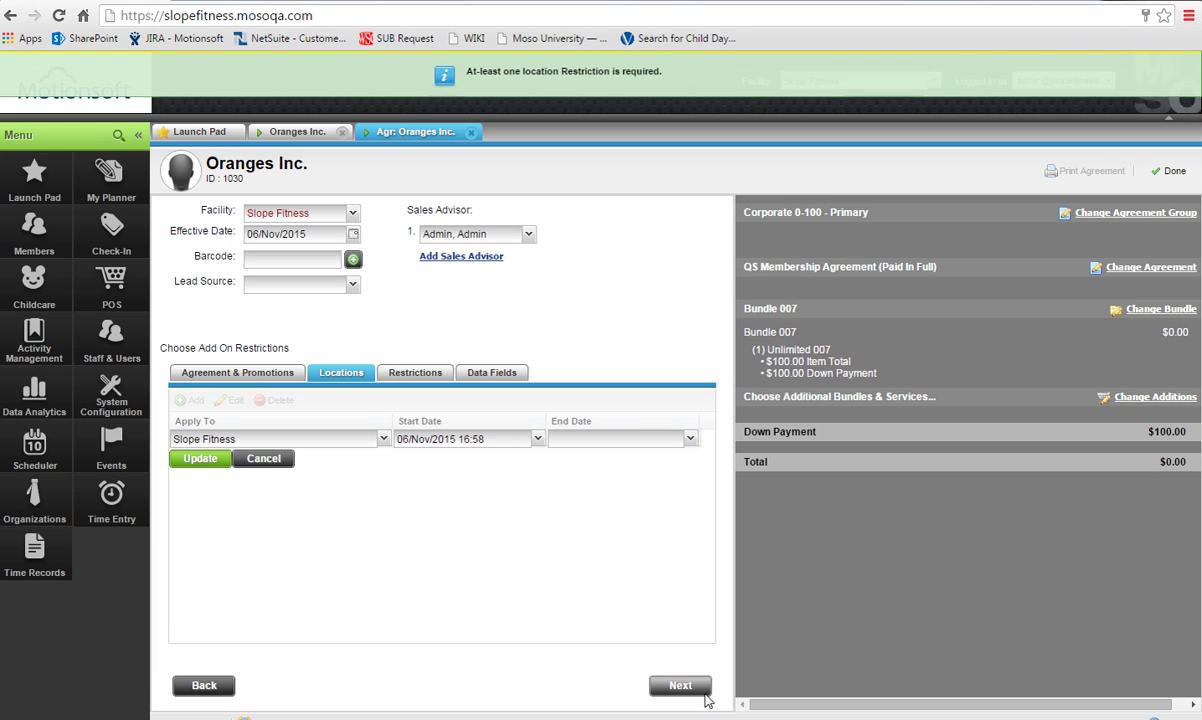
click(193, 458)
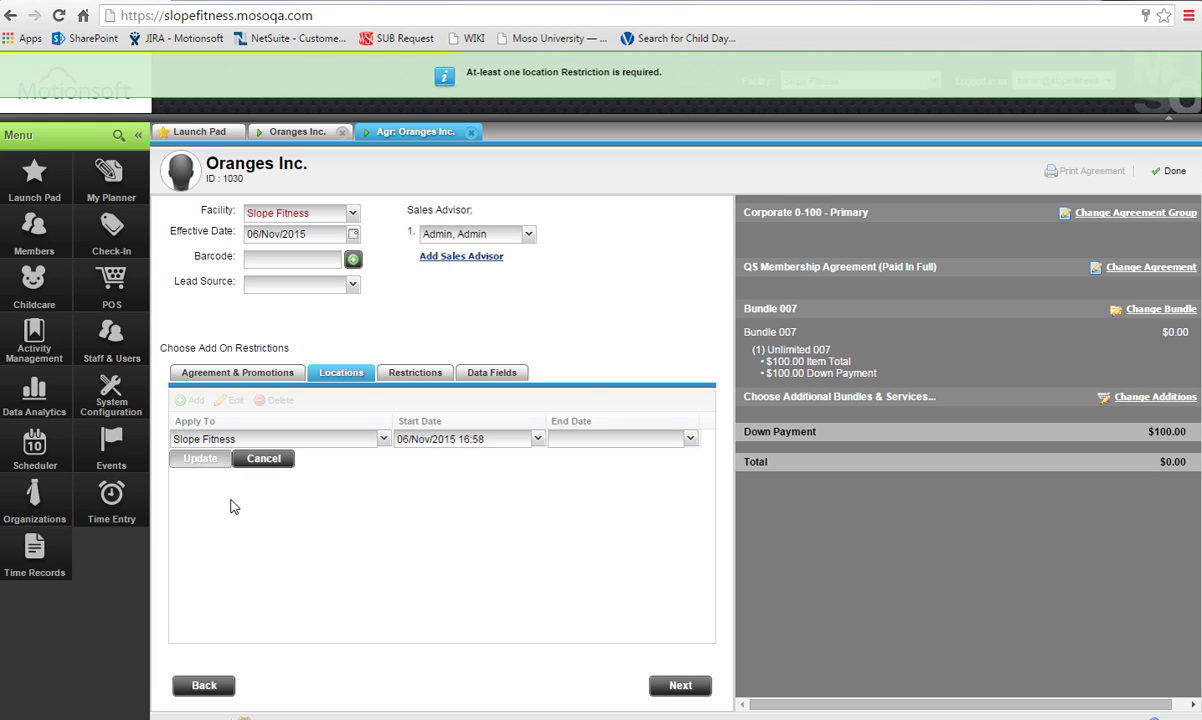
click(699, 688)
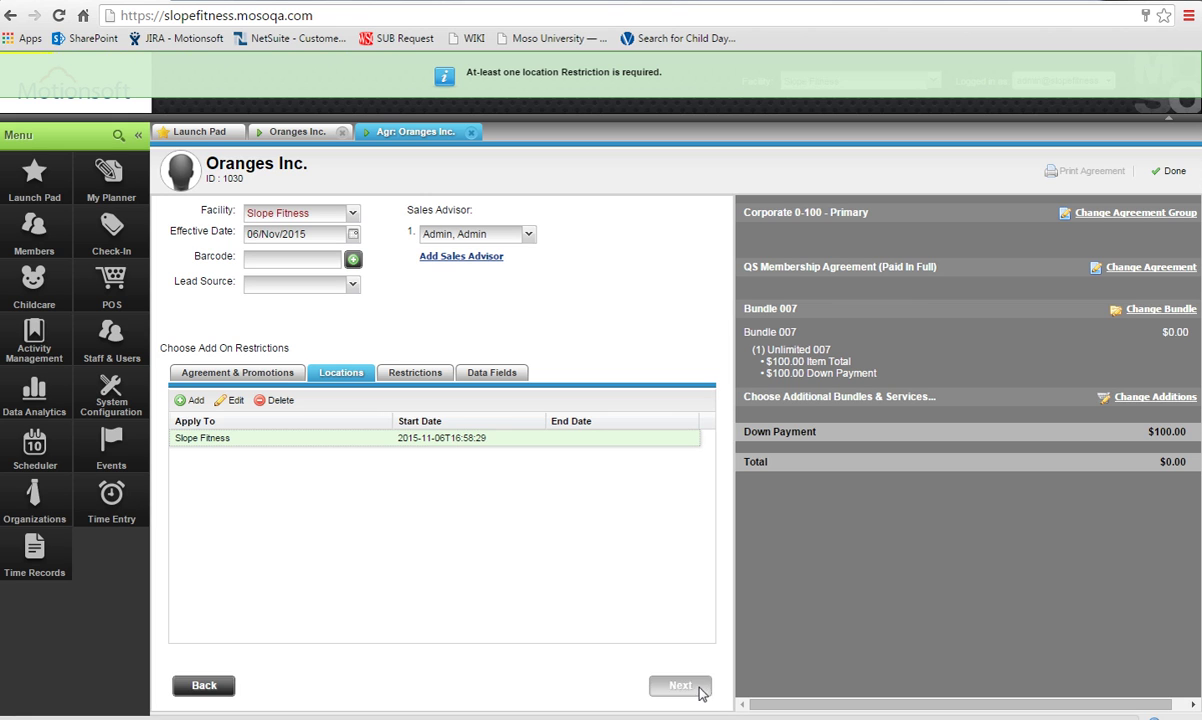
click(340, 472)
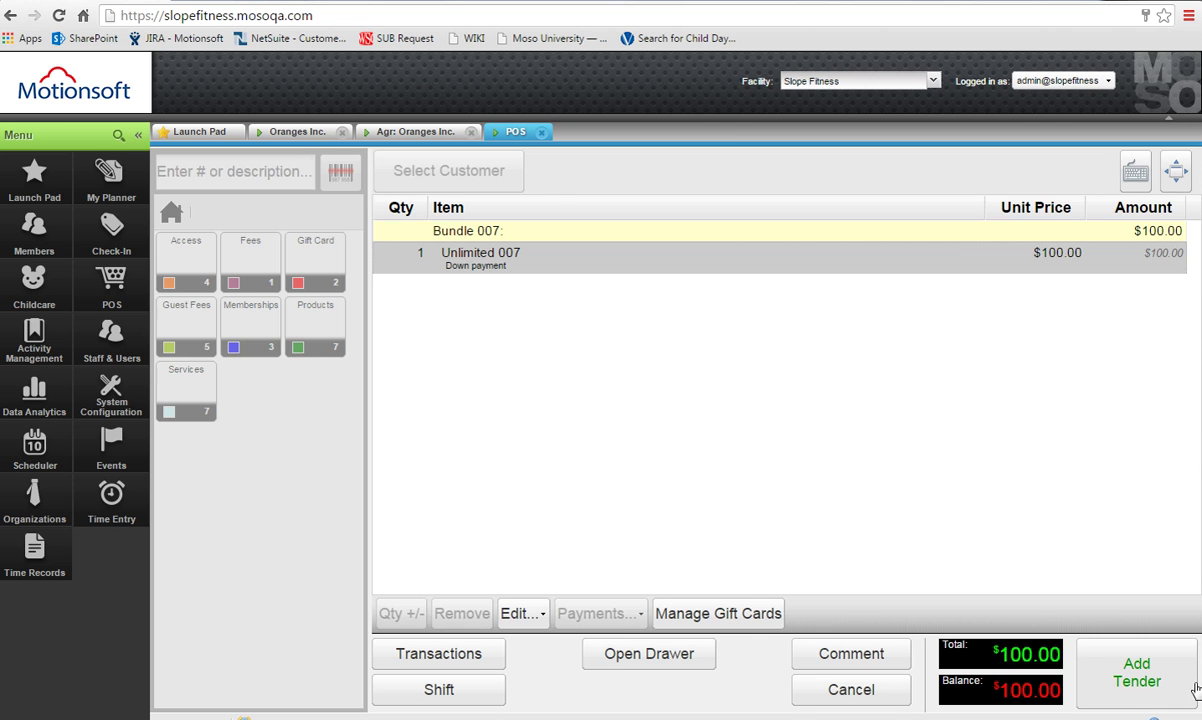
Pay the $100.00 down payment in cash and finalize the sale invoice.
click(1084, 655)
click(487, 262)
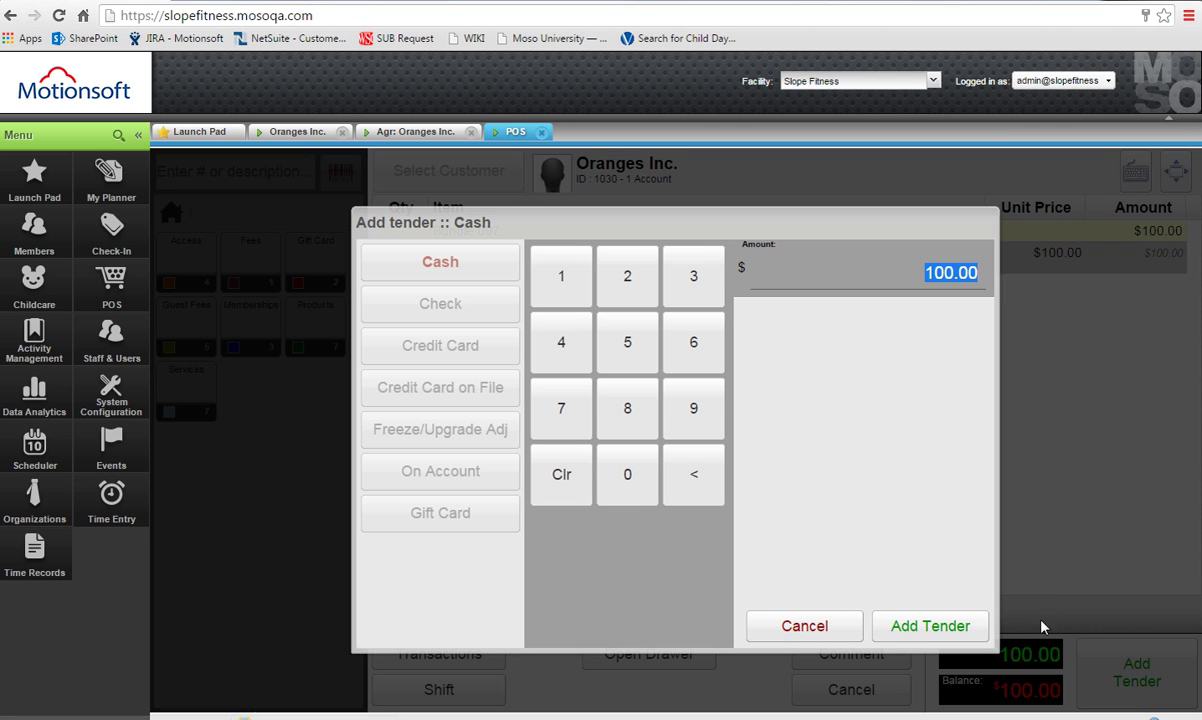
click(970, 630)
click(1165, 665)
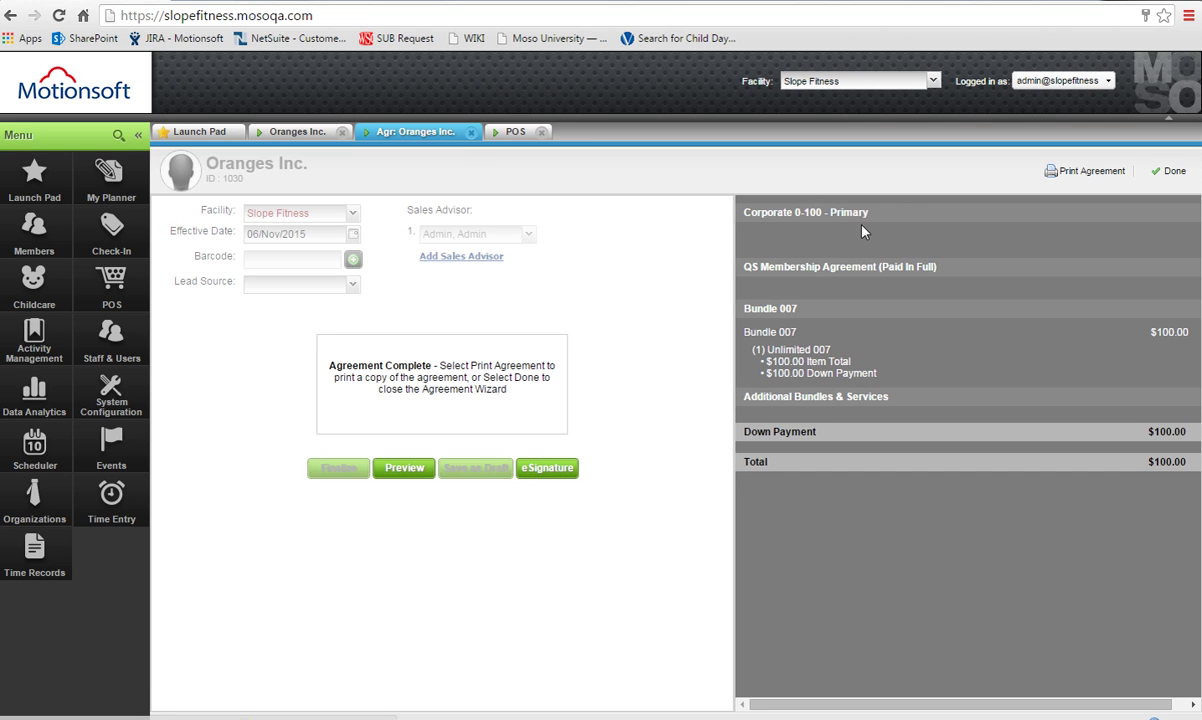
Close the wizard and view the new agreement 4413 in Oranges Inc.'s agreements list.
click(1168, 171)
click(297, 131)
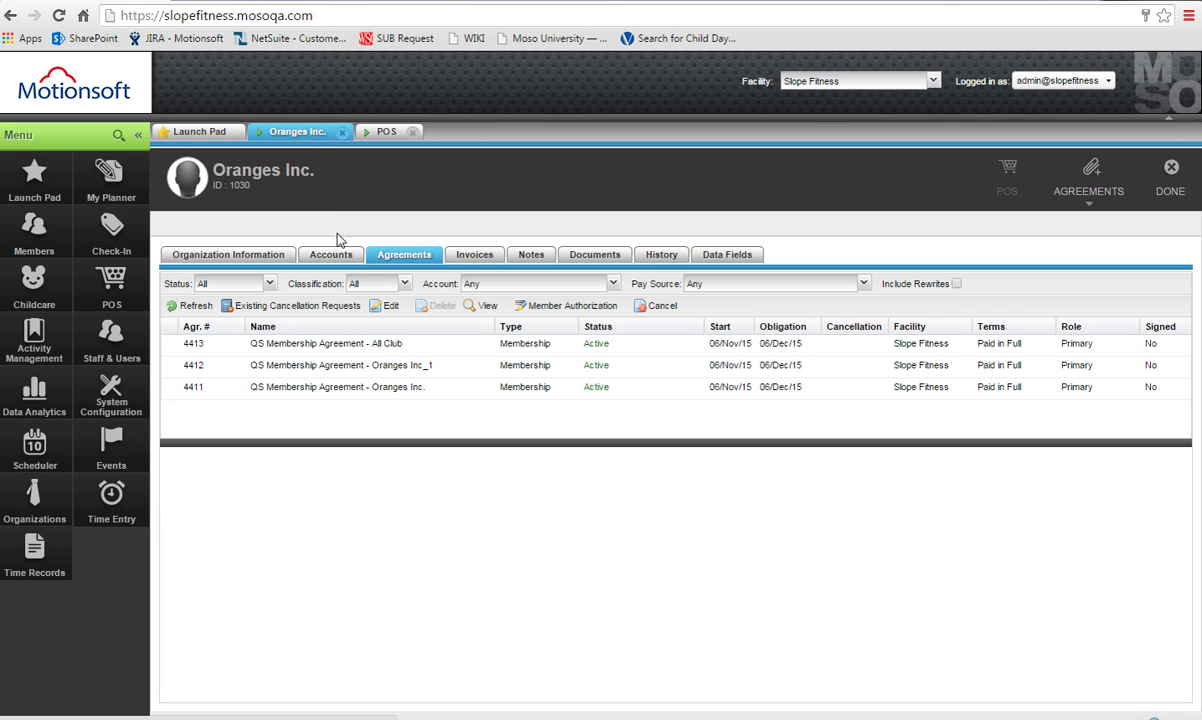
click(397, 345)
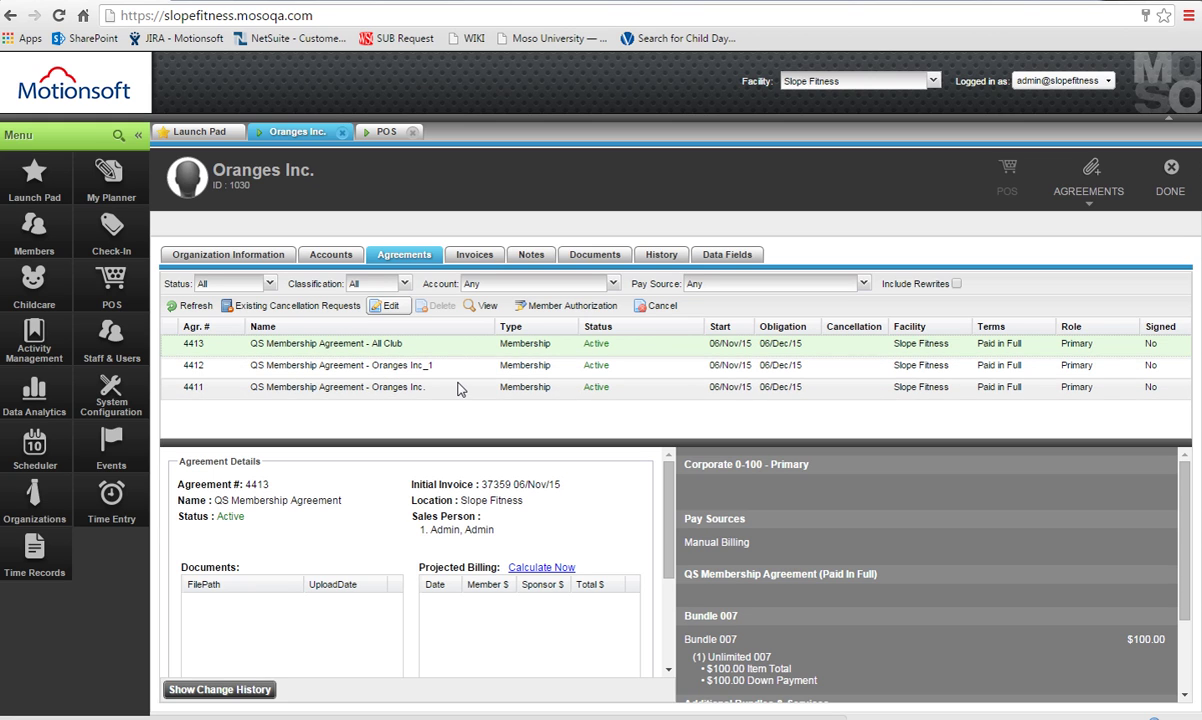
Change agreement 4412's corporate agreement name from 'Oranges Inc_1' to 'Single Club' and save.
click(455, 372)
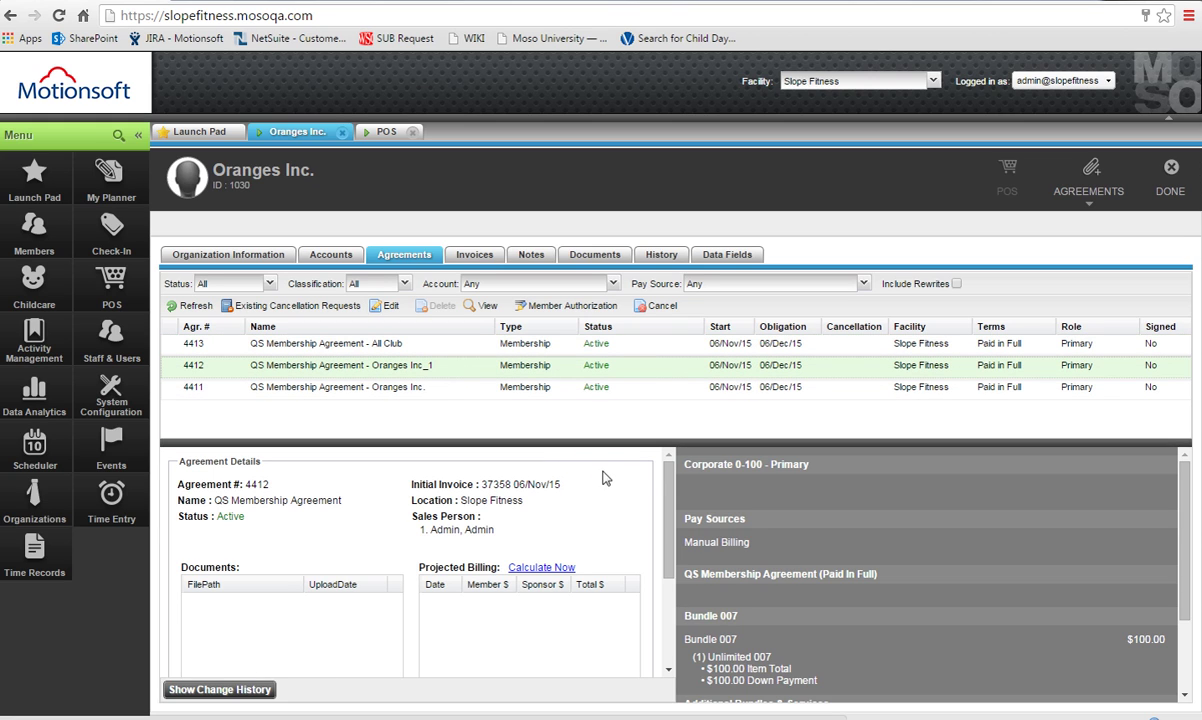
scroll(855, 603, down, 1)
scroll(858, 596, up, 1)
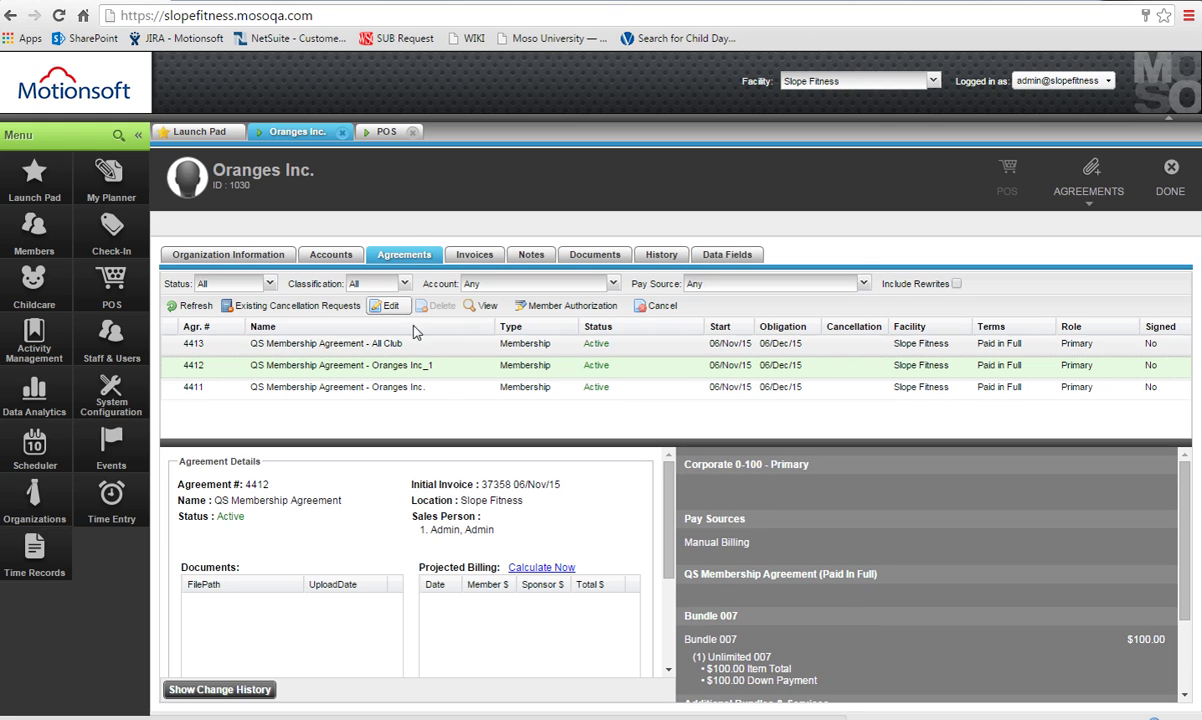
click(392, 309)
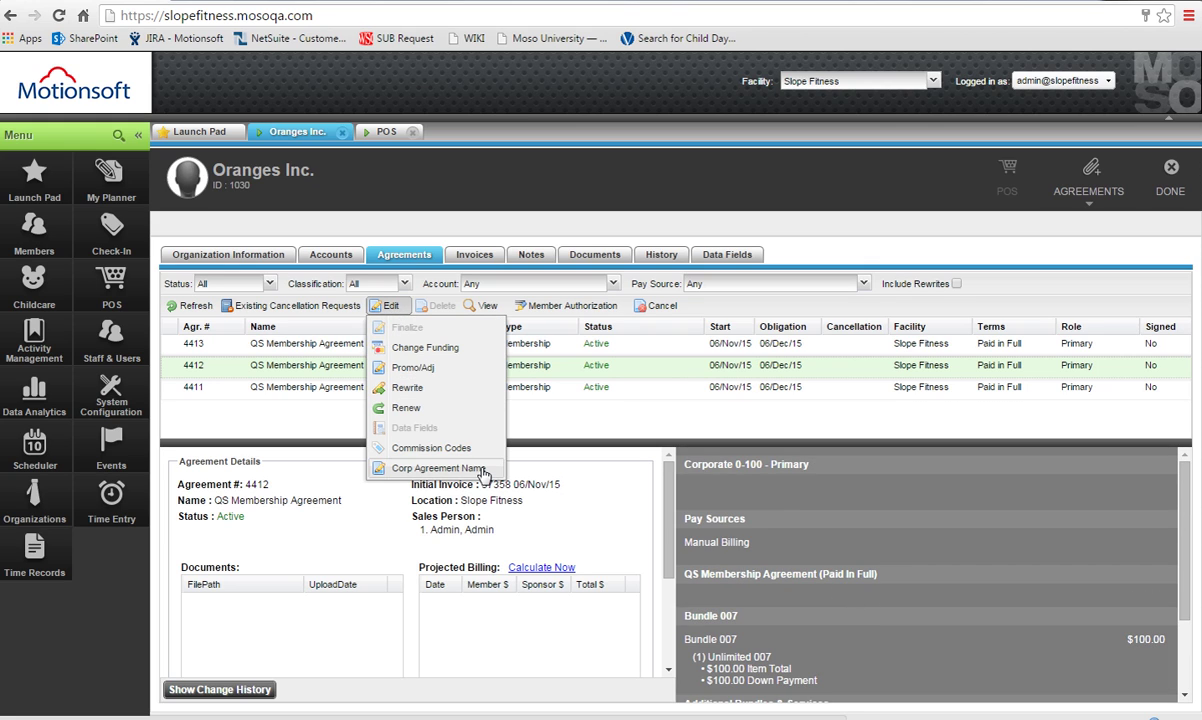
click(544, 436)
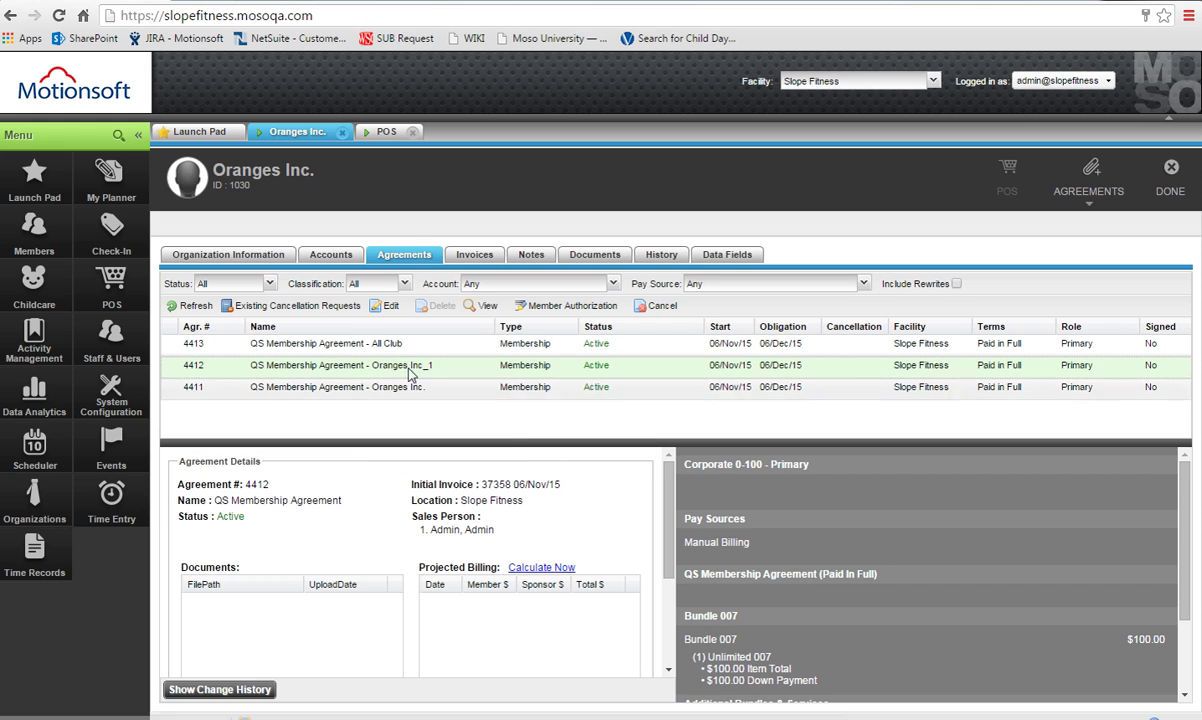
click(389, 307)
click(438, 466)
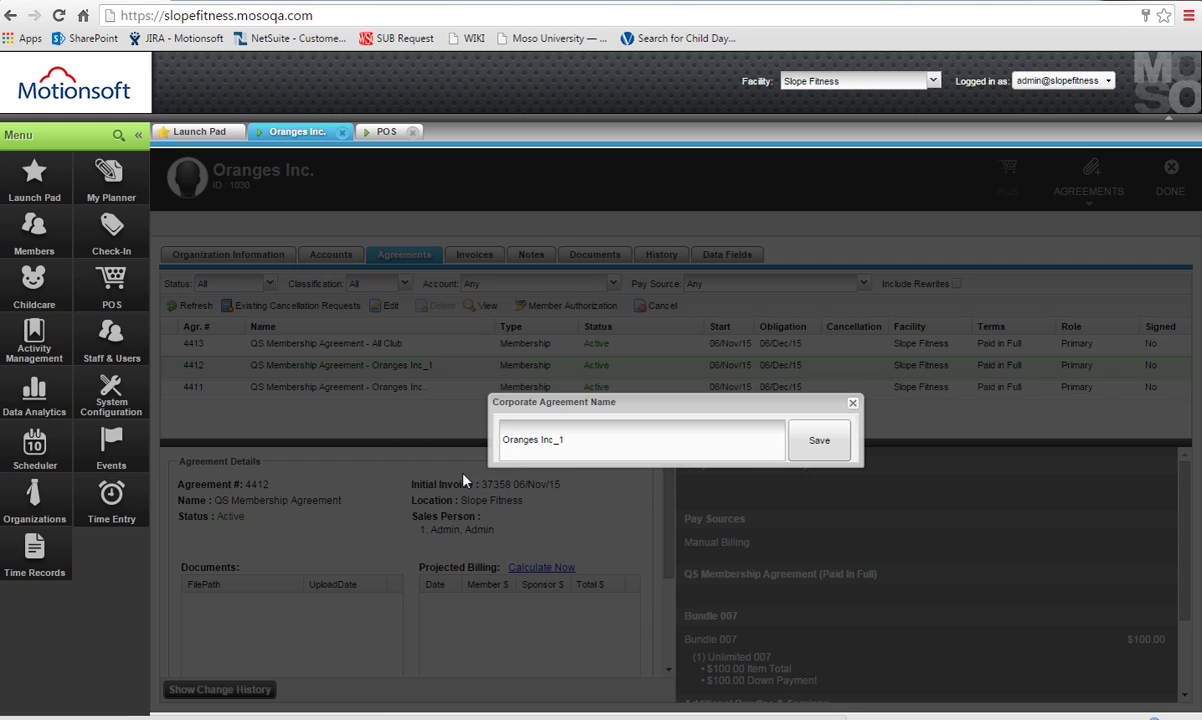
double_click(558, 452)
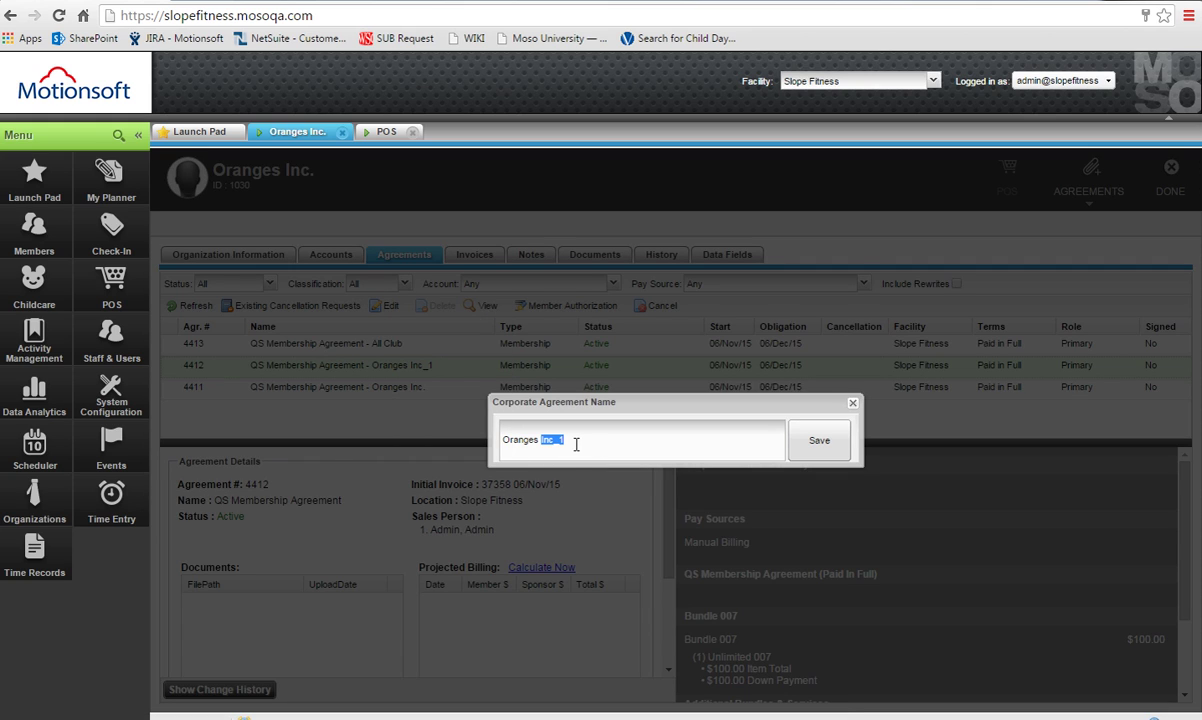
key(ctrl+a)
text(Single CLu)
click(830, 441)
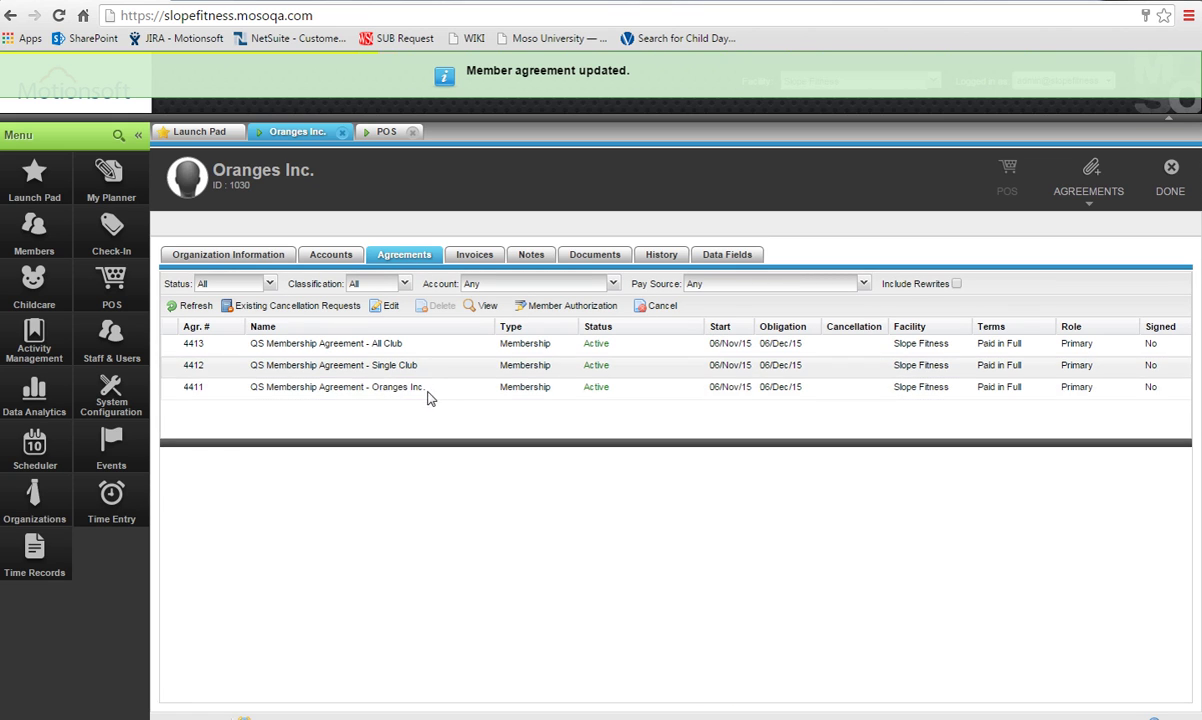
Review the Corporate Agreement Name Update entry in 4412's change history, then advance the slide.
click(449, 377)
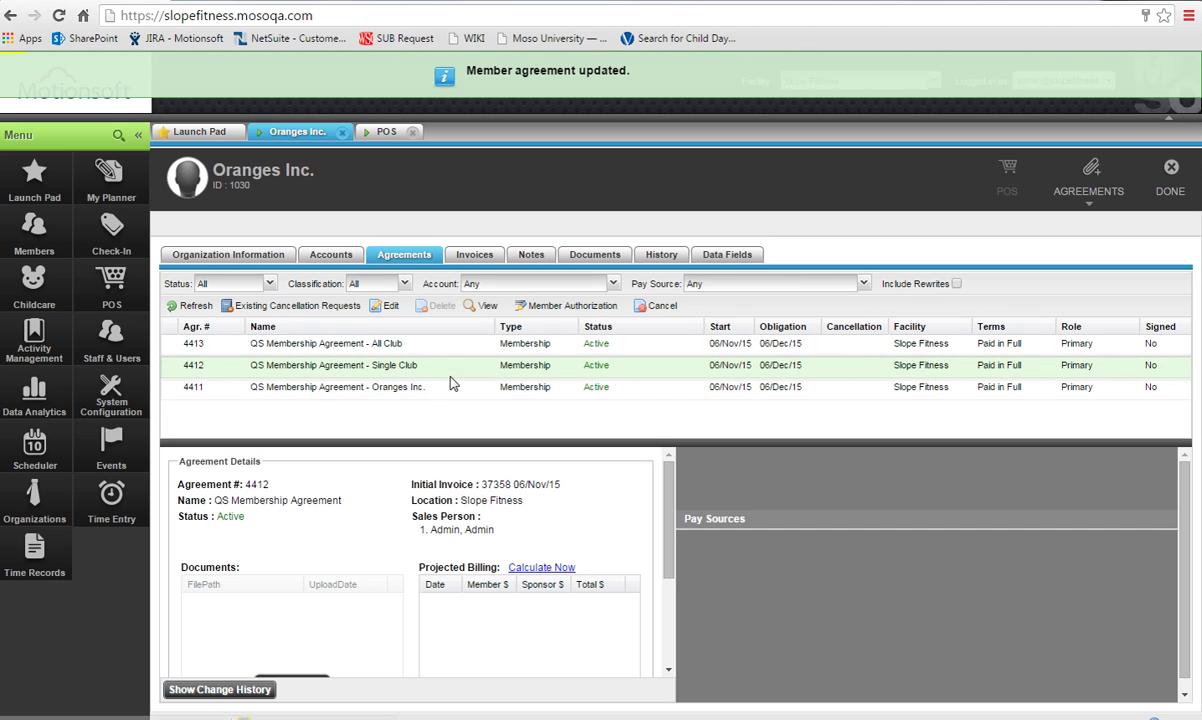
click(268, 699)
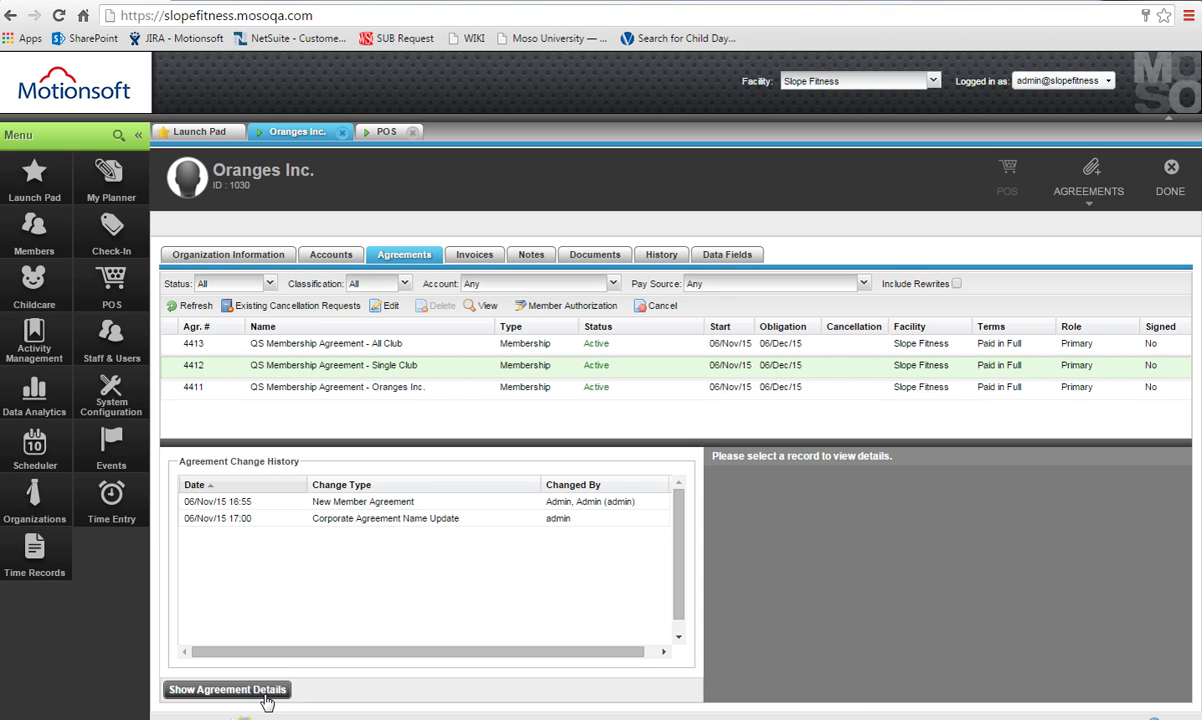
click(390, 523)
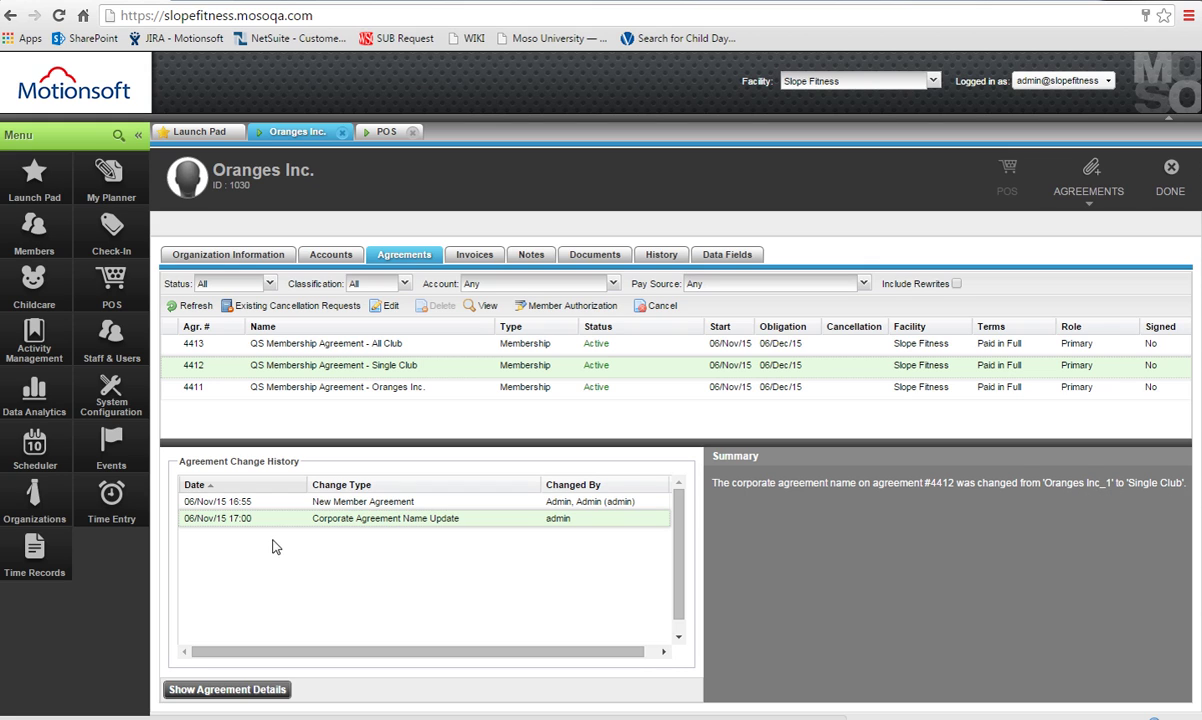
click(275, 690)
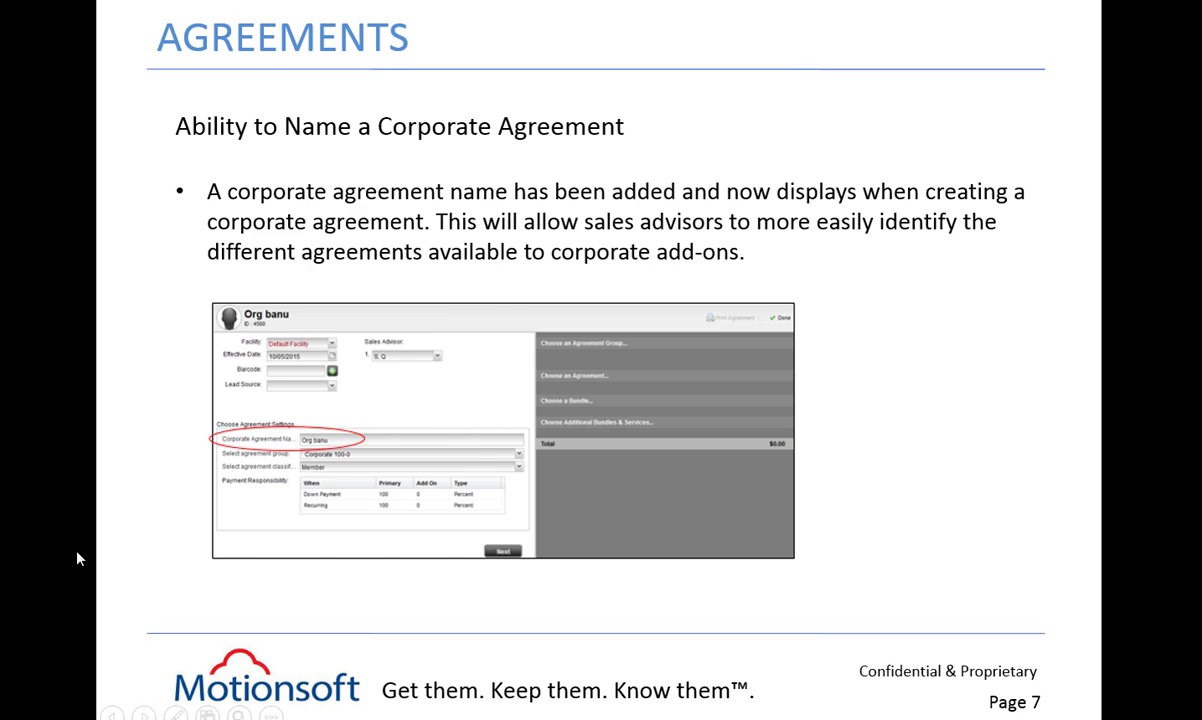
key(Right)
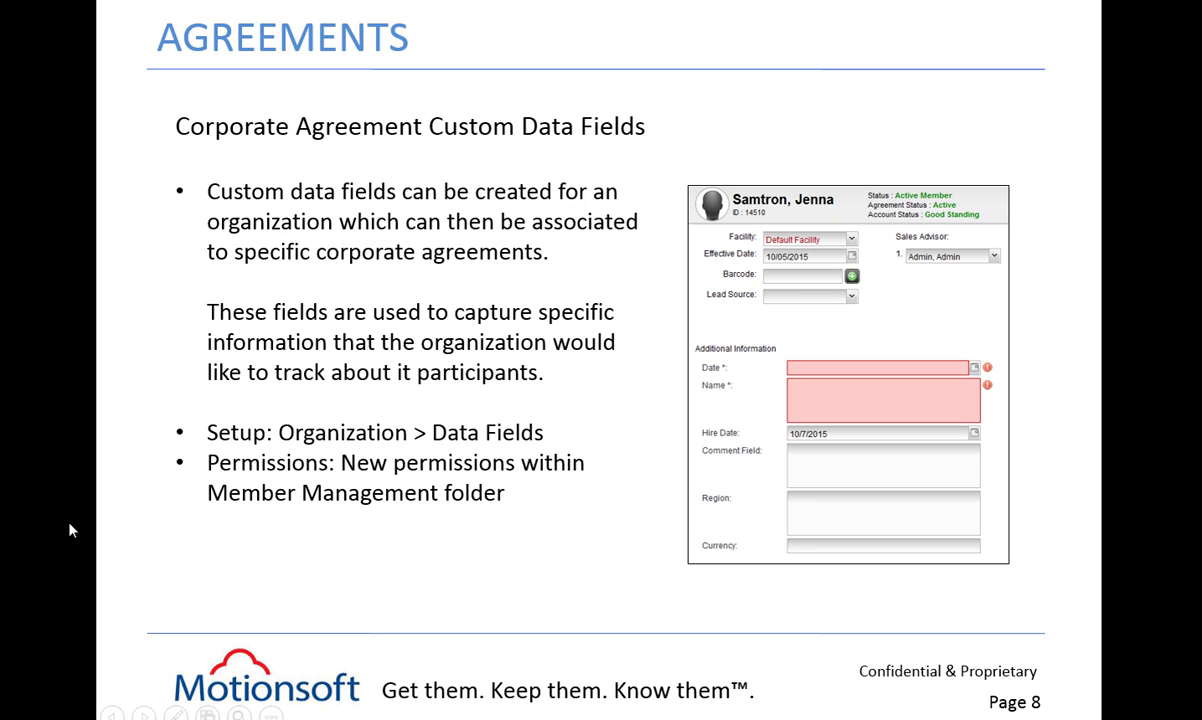
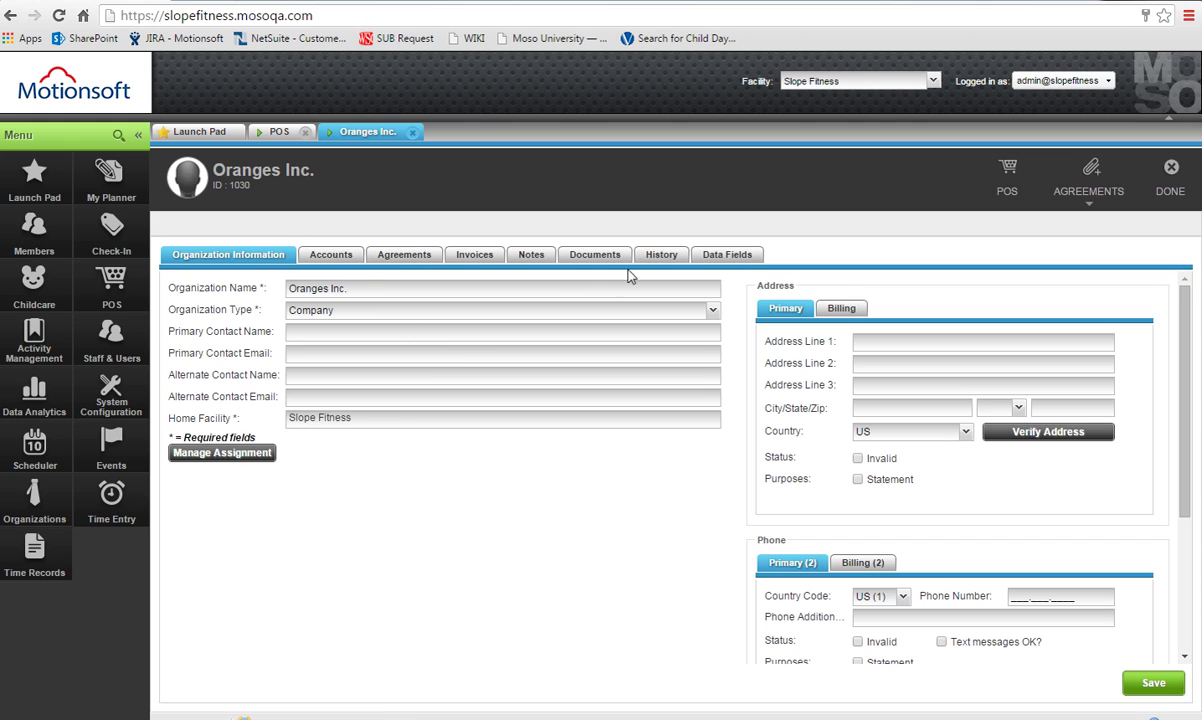
Show the Data Fields tab of Oranges Inc.'s organization record, which has no fields yet.
click(736, 262)
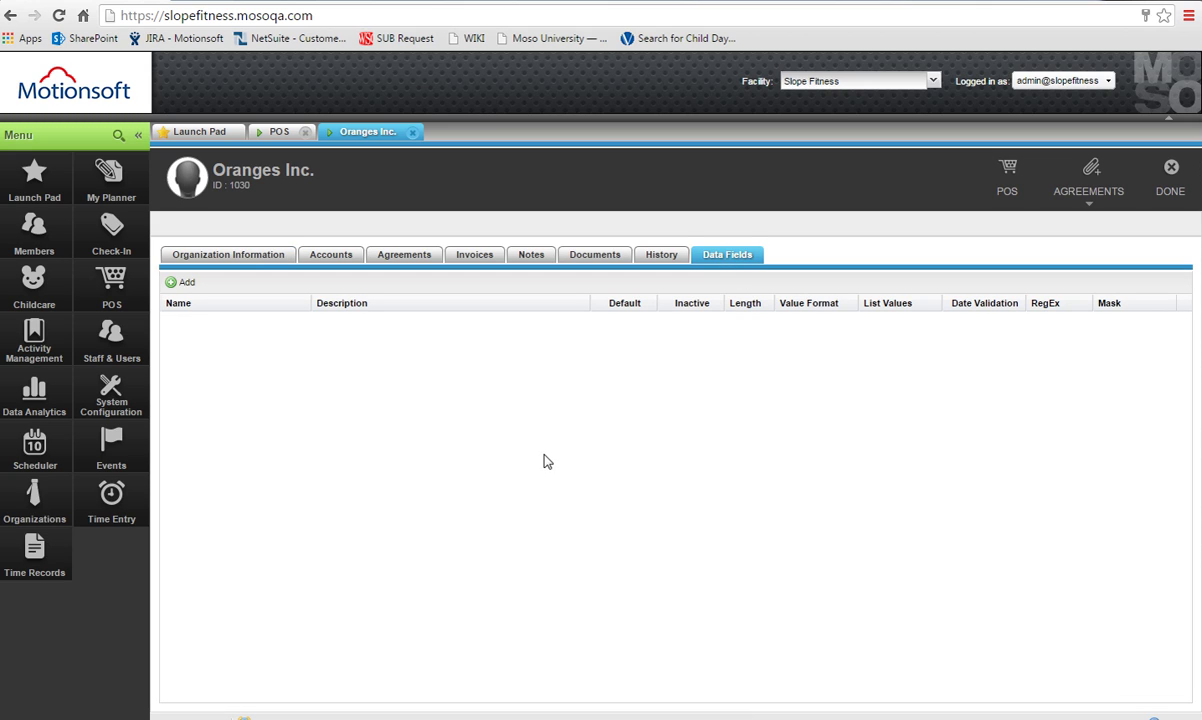
Add a default String data field named Employee ID with length 40.
click(186, 283)
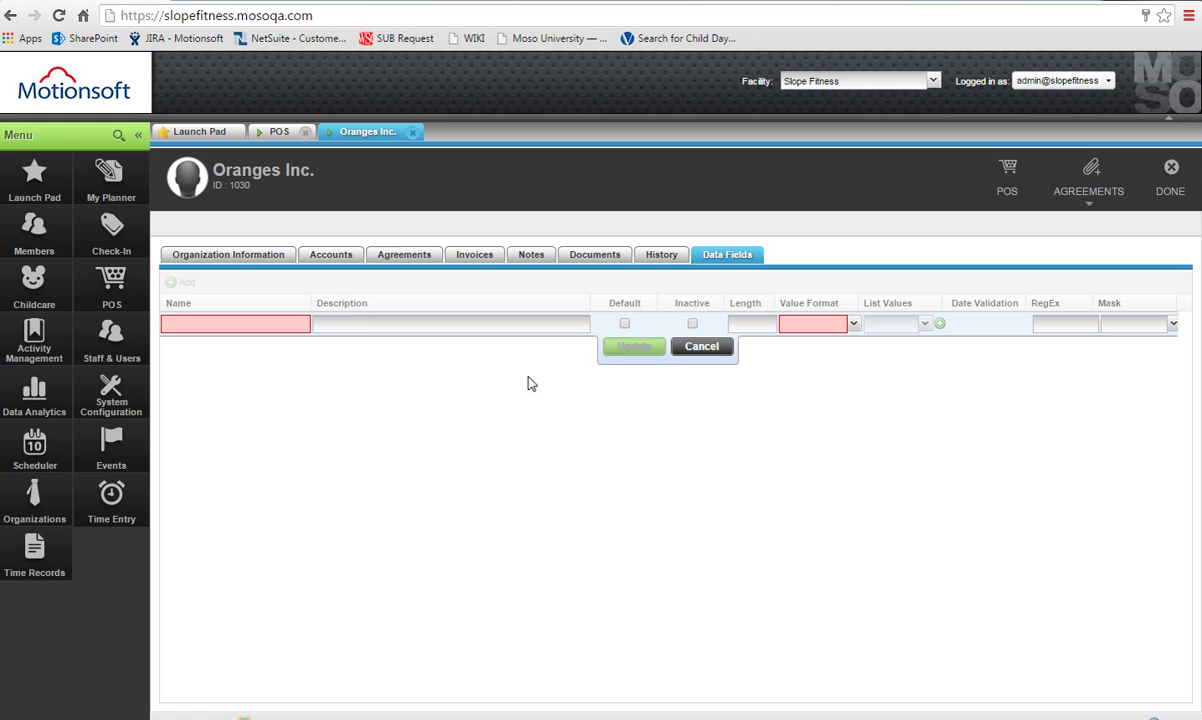
text(Employee ID)
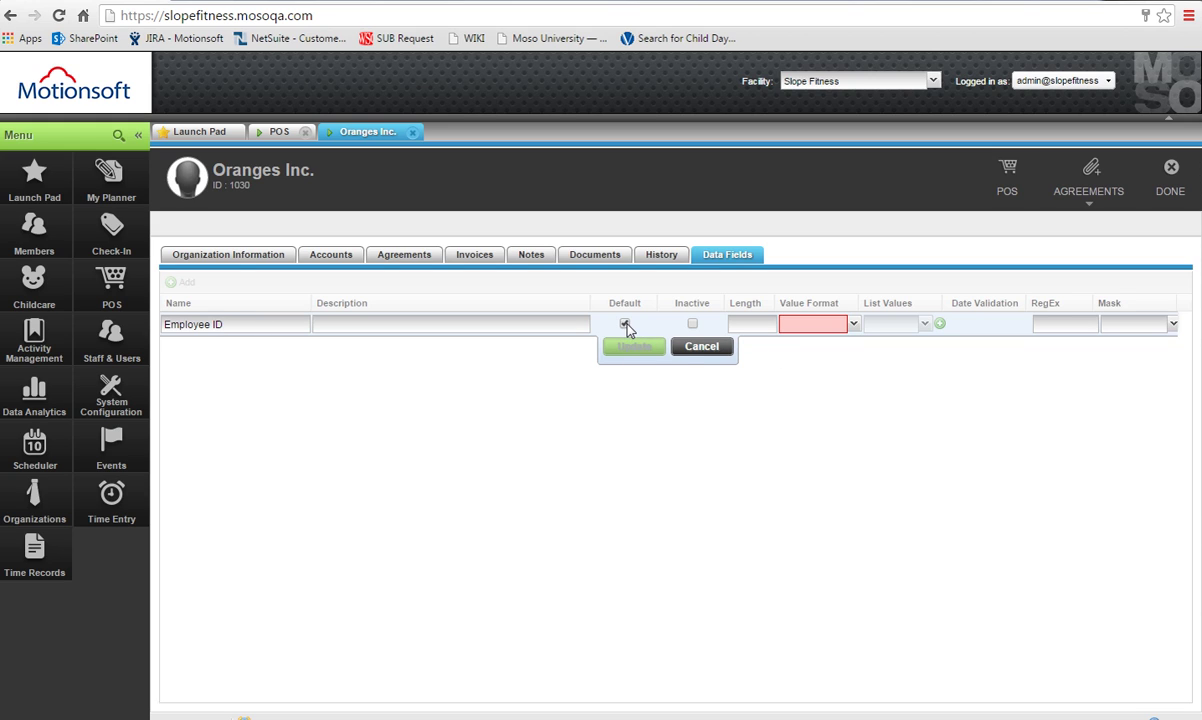
click(855, 330)
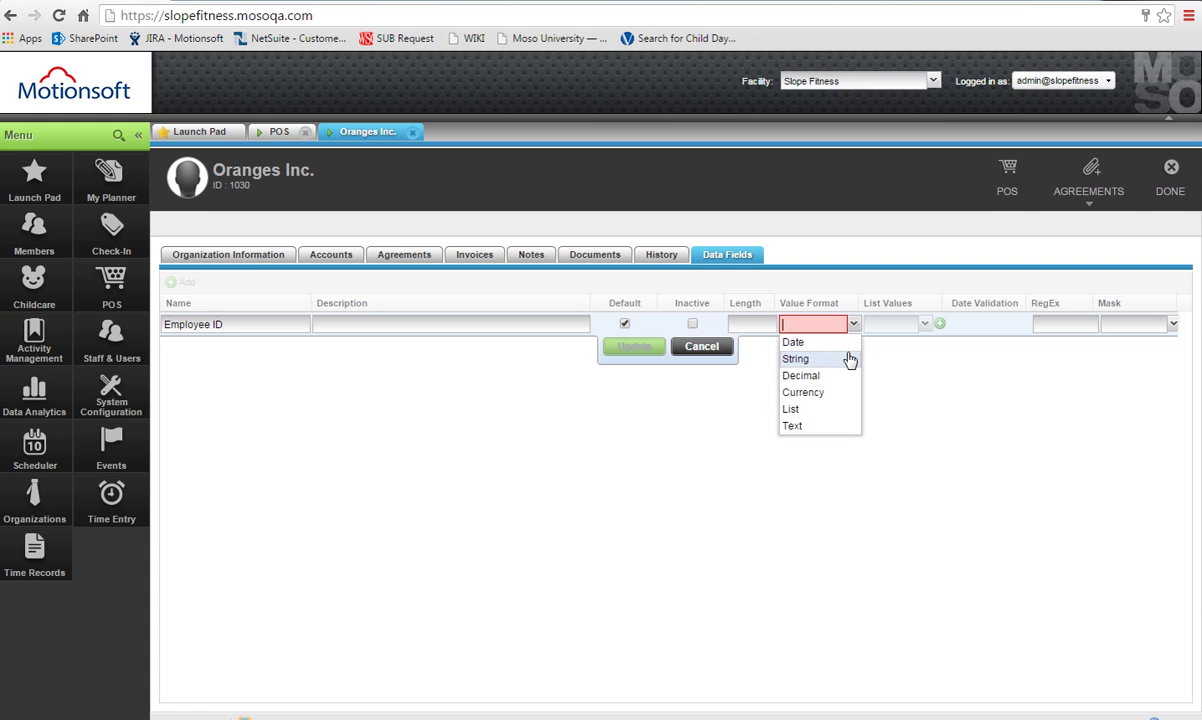
click(849, 359)
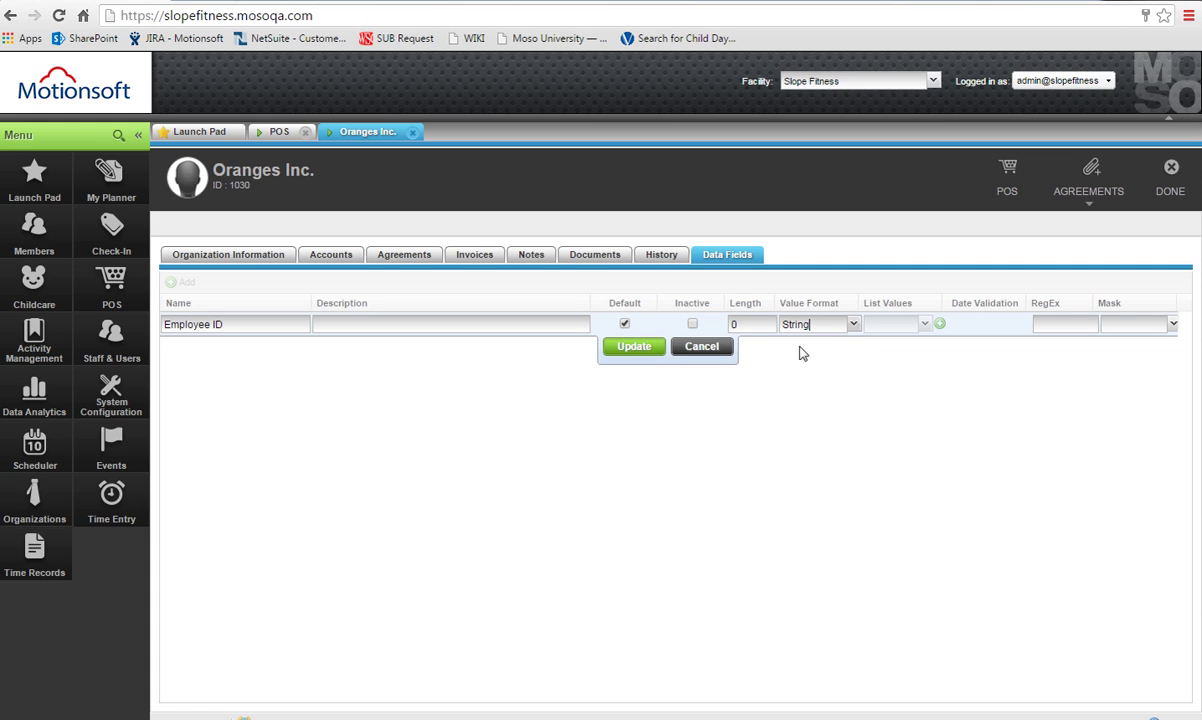
double_click(765, 330)
text(40)
click(647, 346)
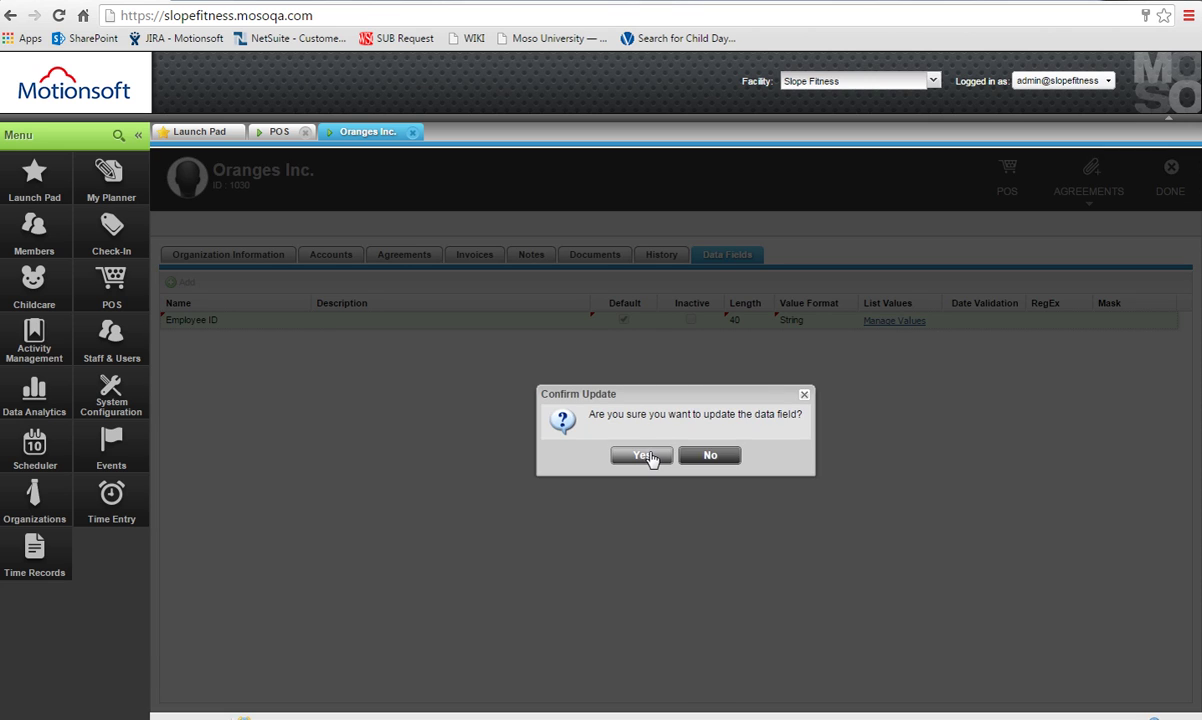
click(647, 457)
Add a default String field Hire Date, described 'Years of employment', with length 20.
click(188, 285)
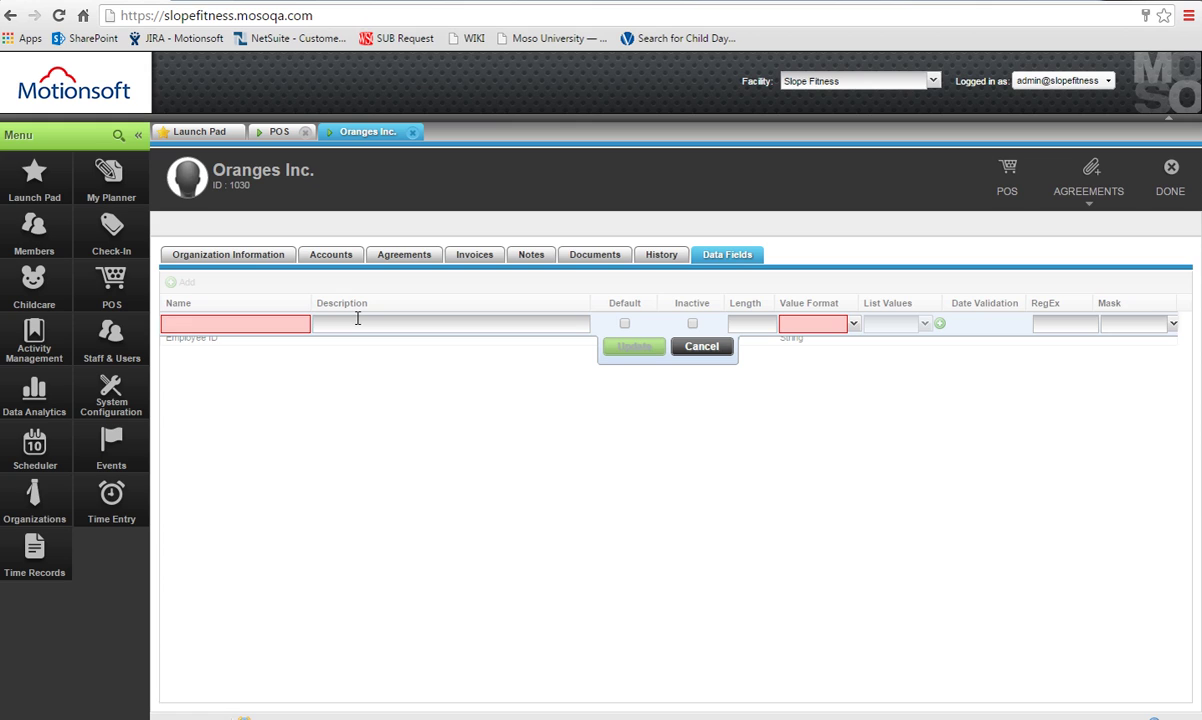
text(Hire Dat)
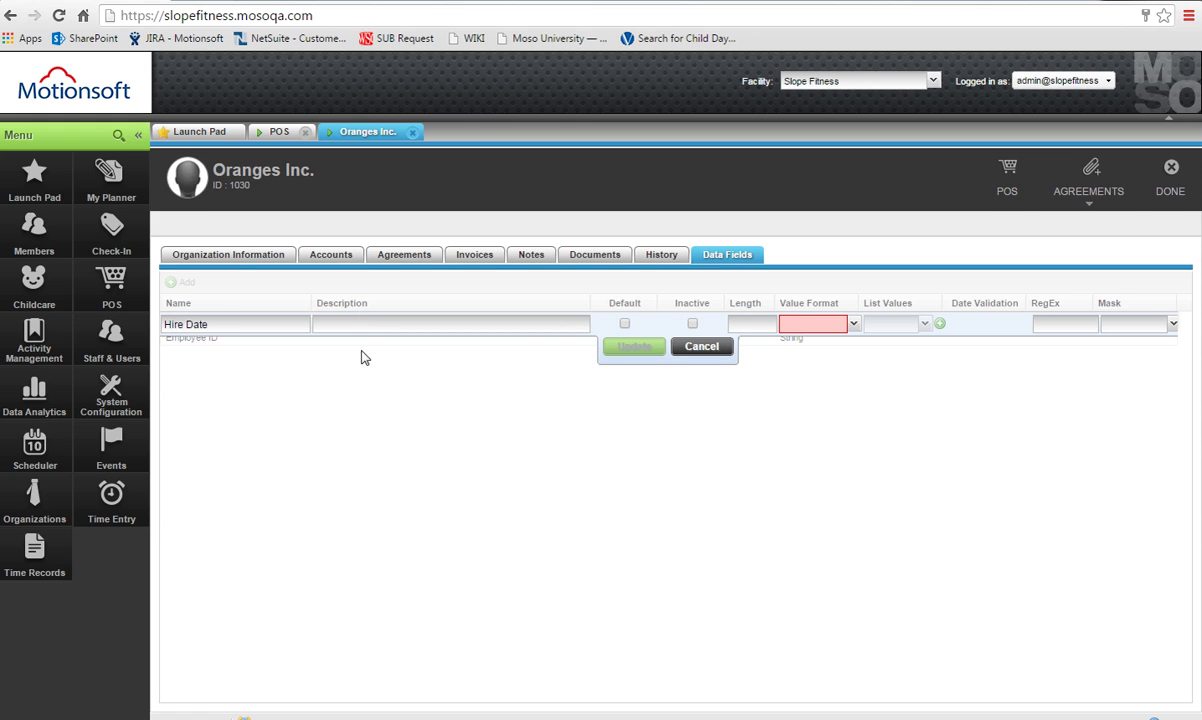
text(e)
click(565, 324)
text(Years of employemen)
click(853, 333)
click(853, 362)
text(20)
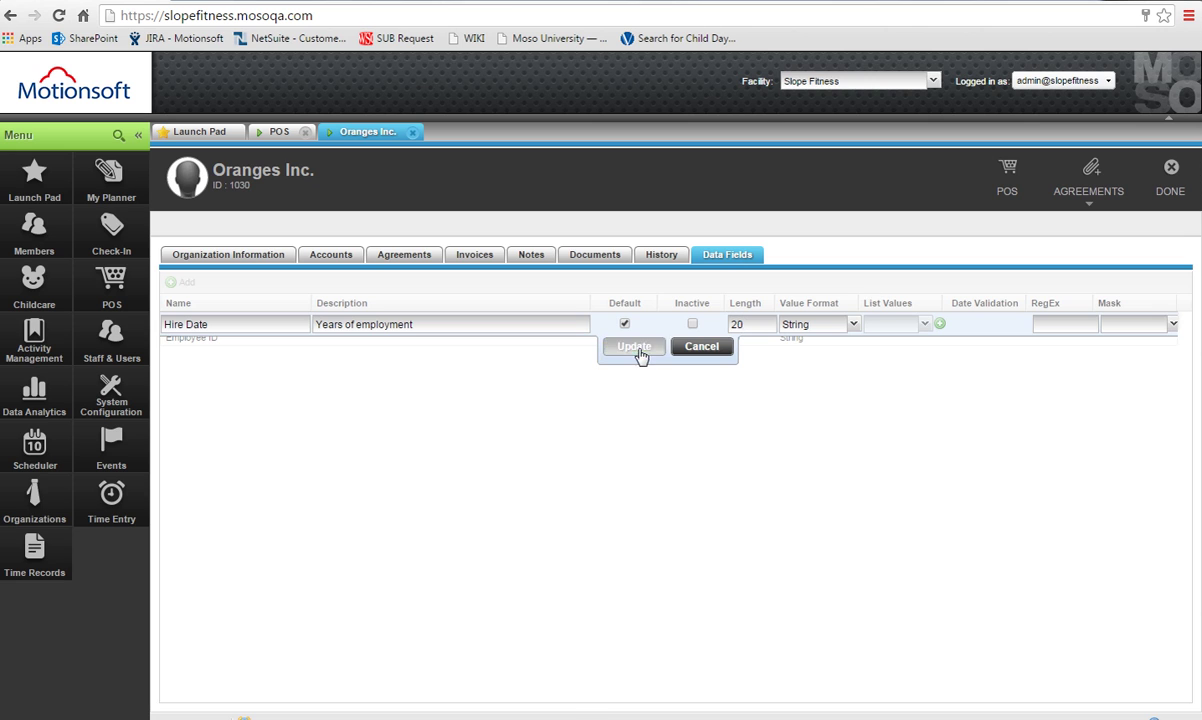
click(634, 346)
click(664, 453)
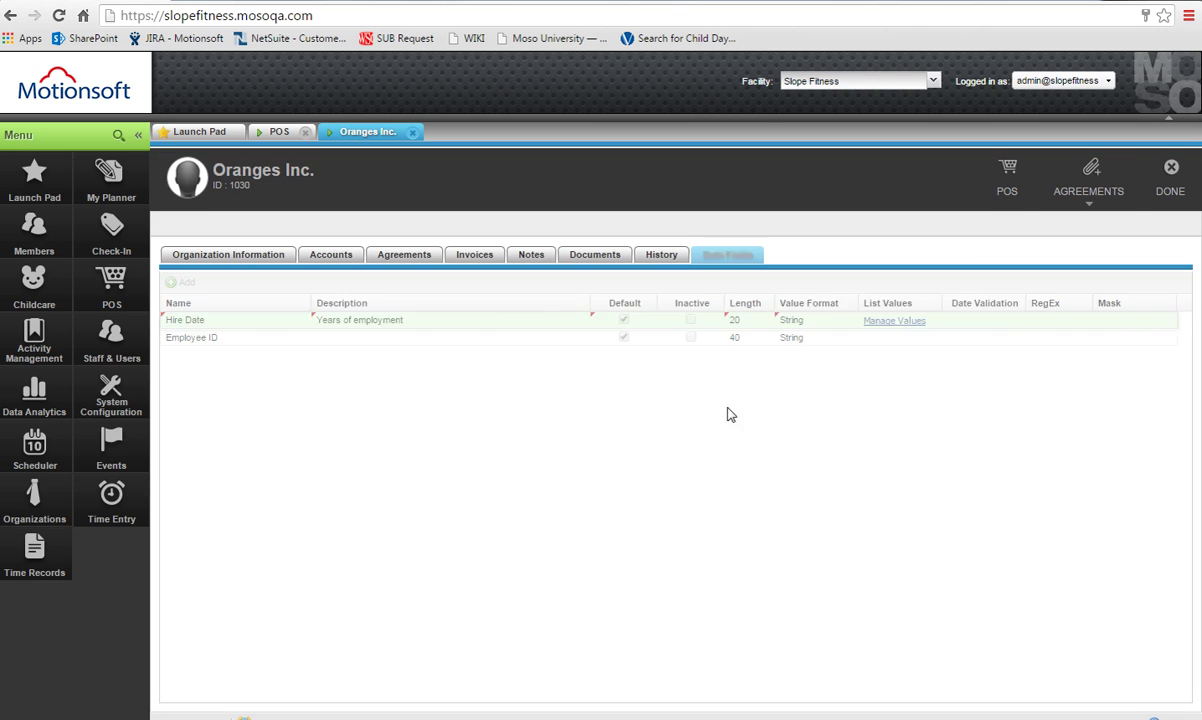
Shorten the Employee ID data field's length to 20.
click(737, 324)
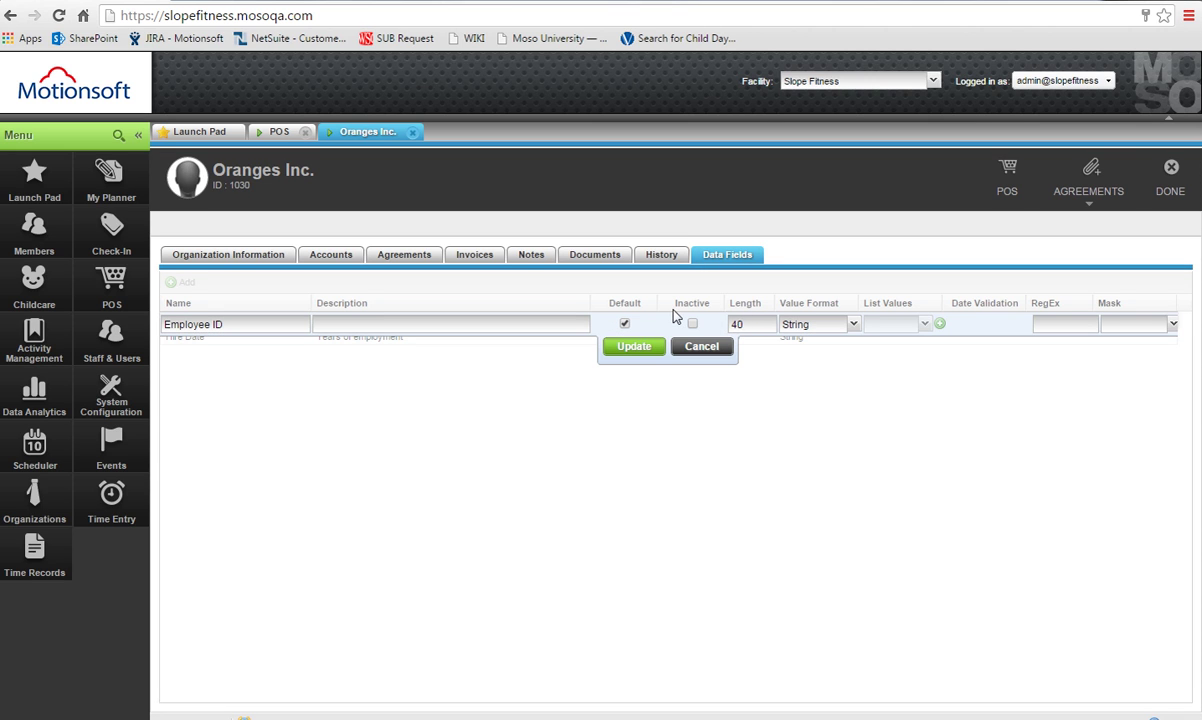
text(20)
click(634, 347)
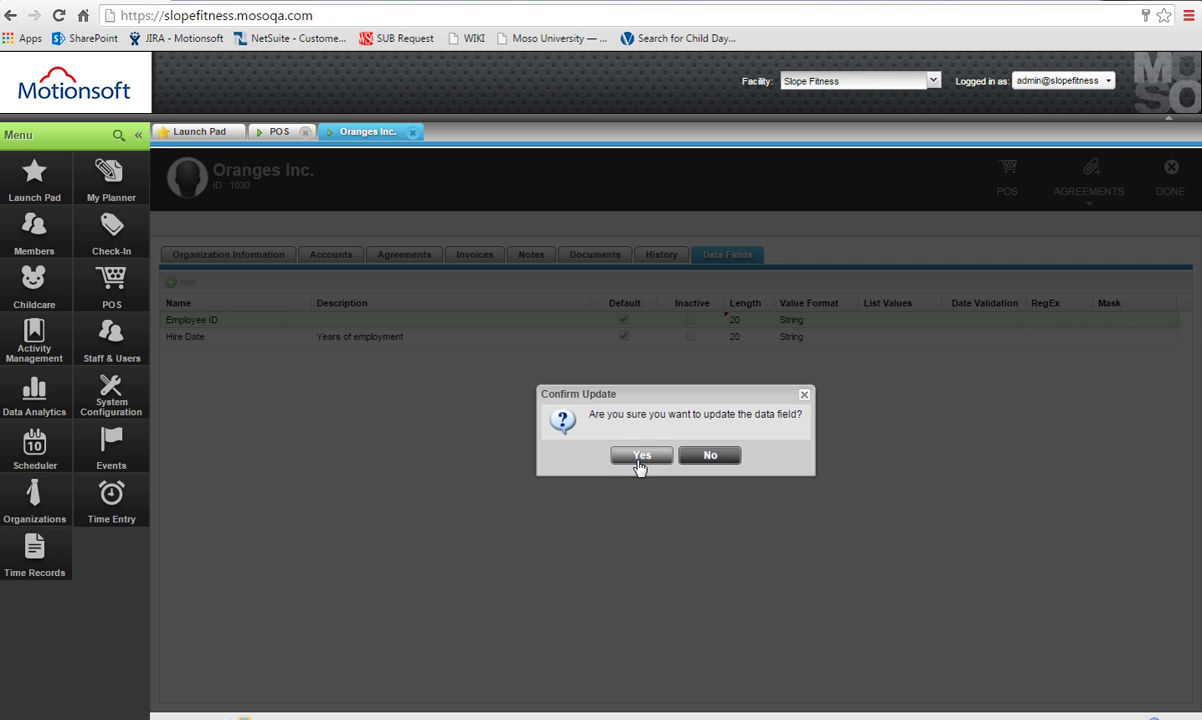
click(642, 455)
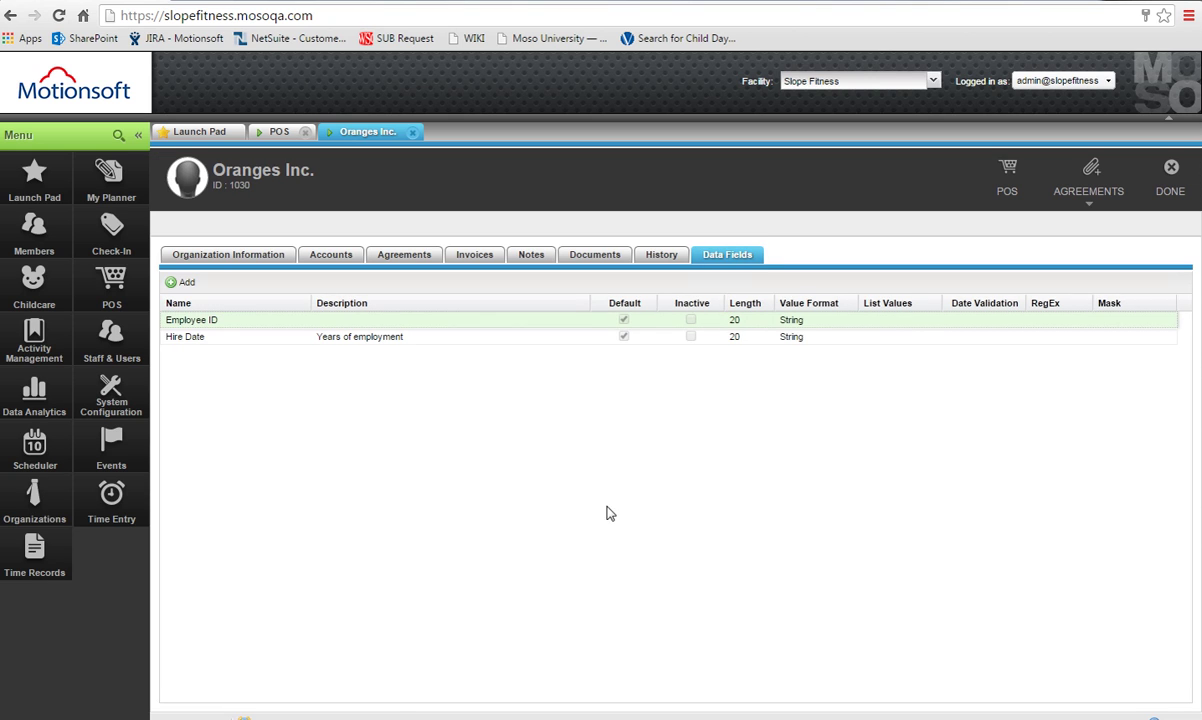
Add a HealthCare Plan data field in Text format with length 4000.
click(180, 282)
text(HealthCare Plan)
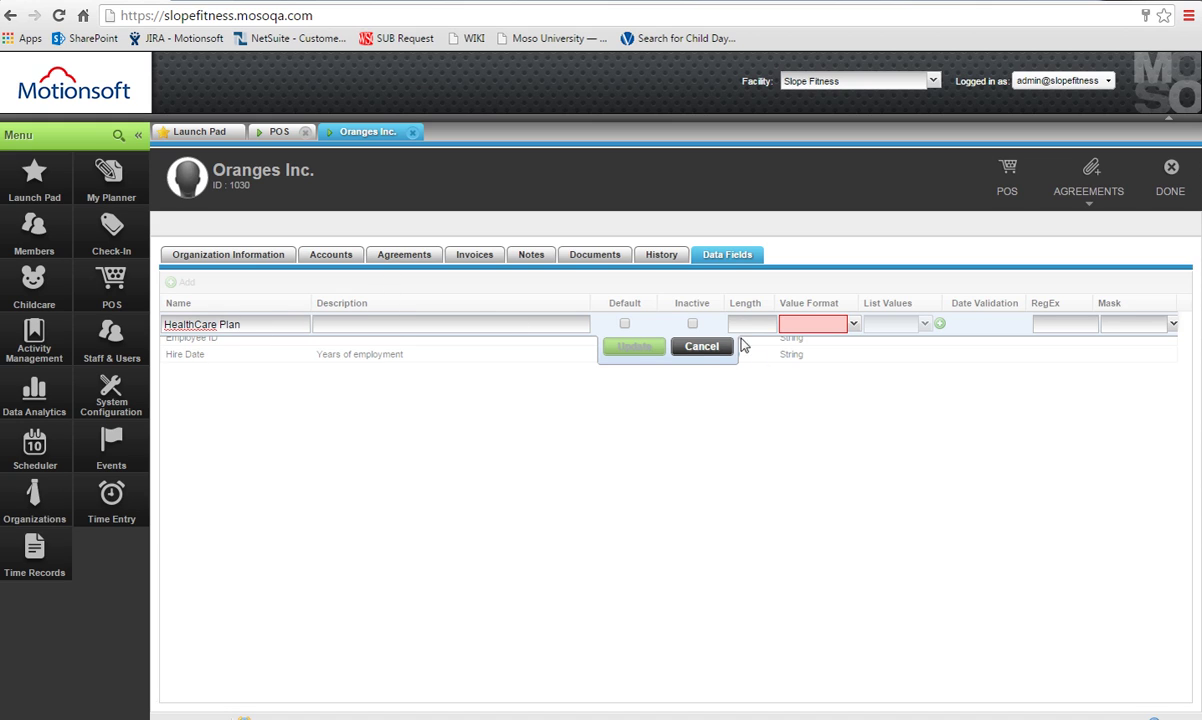
click(767, 325)
click(855, 324)
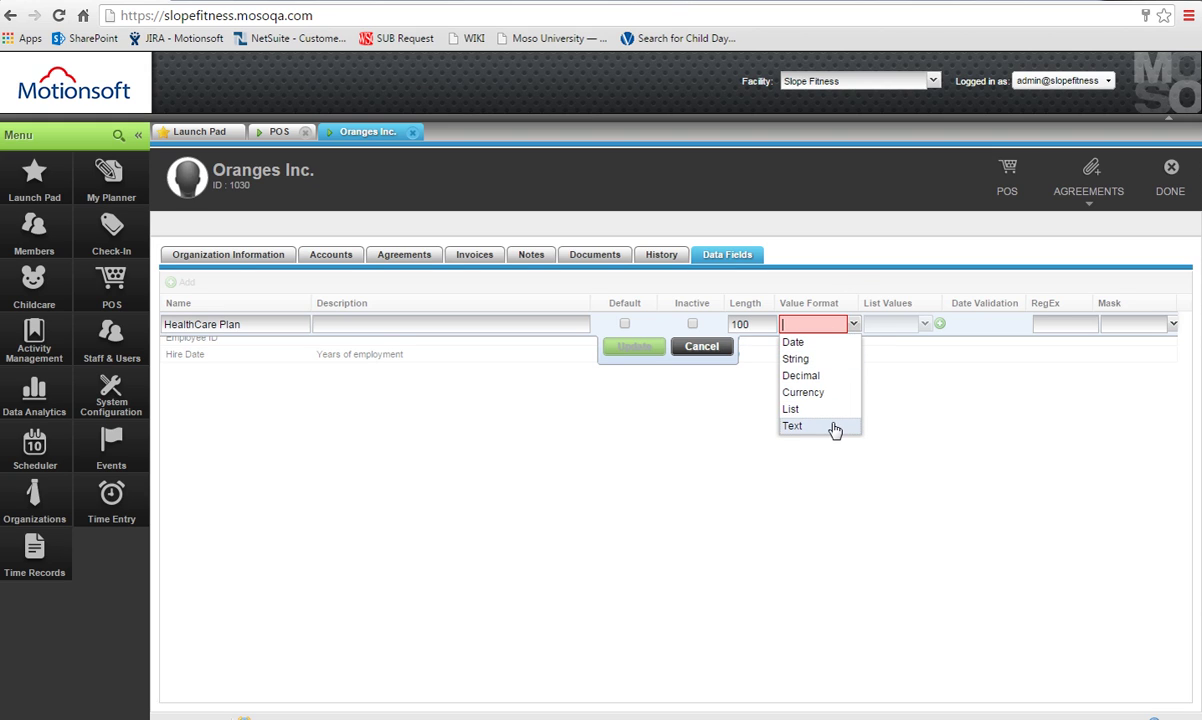
click(833, 426)
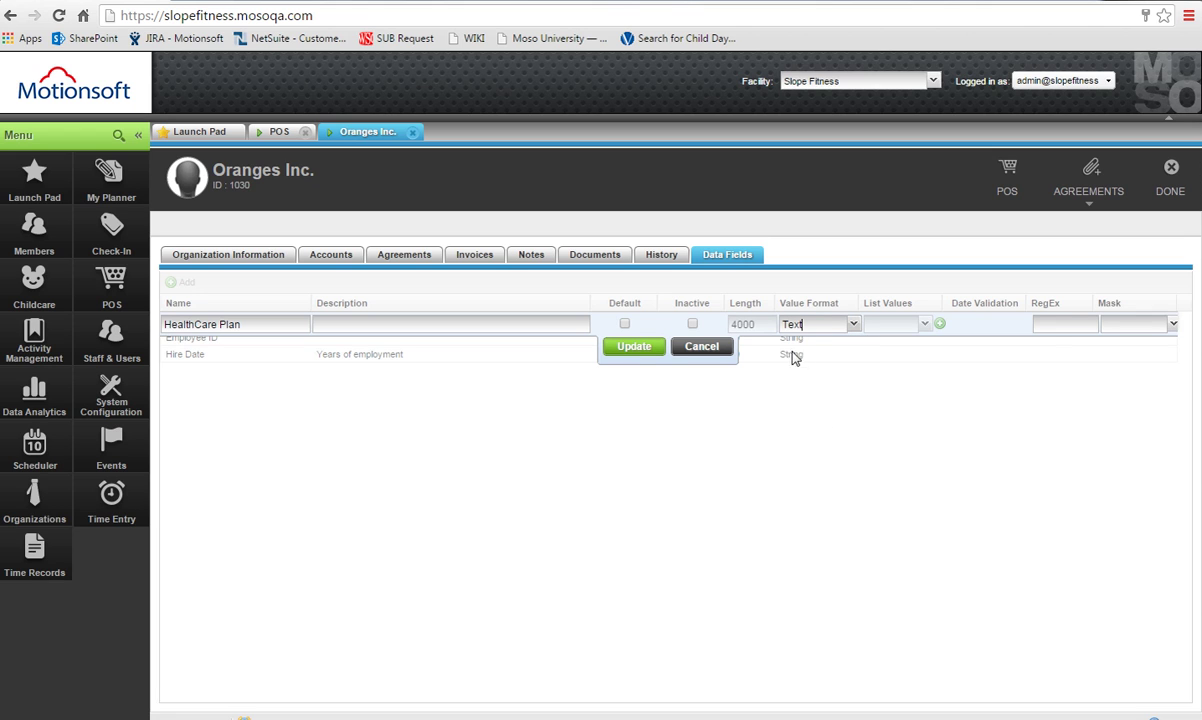
drag(810, 339, 779, 371)
click(640, 348)
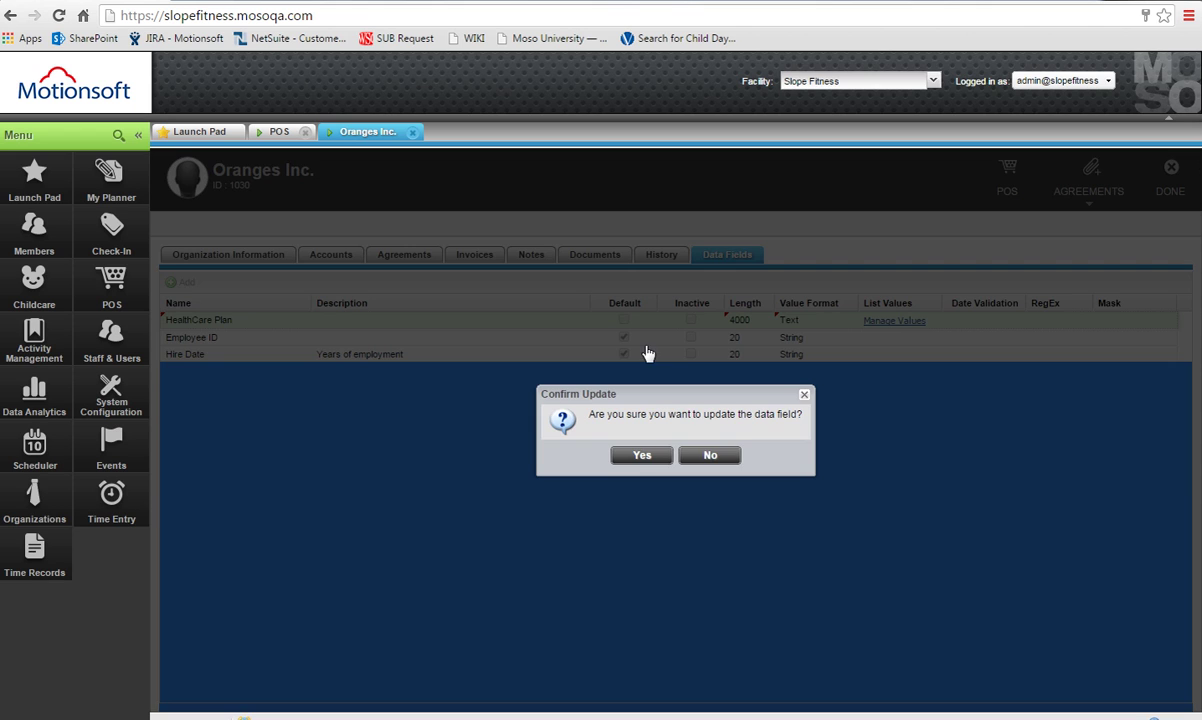
click(655, 457)
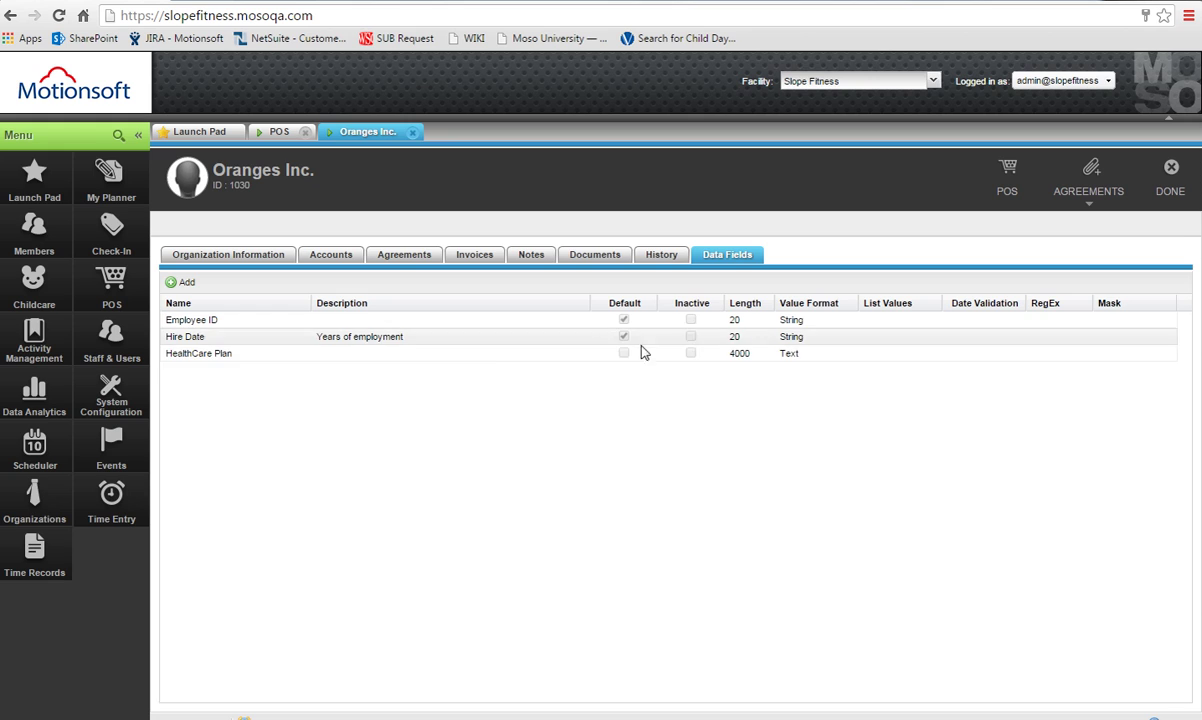
Change Hire Date's value format to Date, then show Oranges Inc.'s agreements list.
click(815, 340)
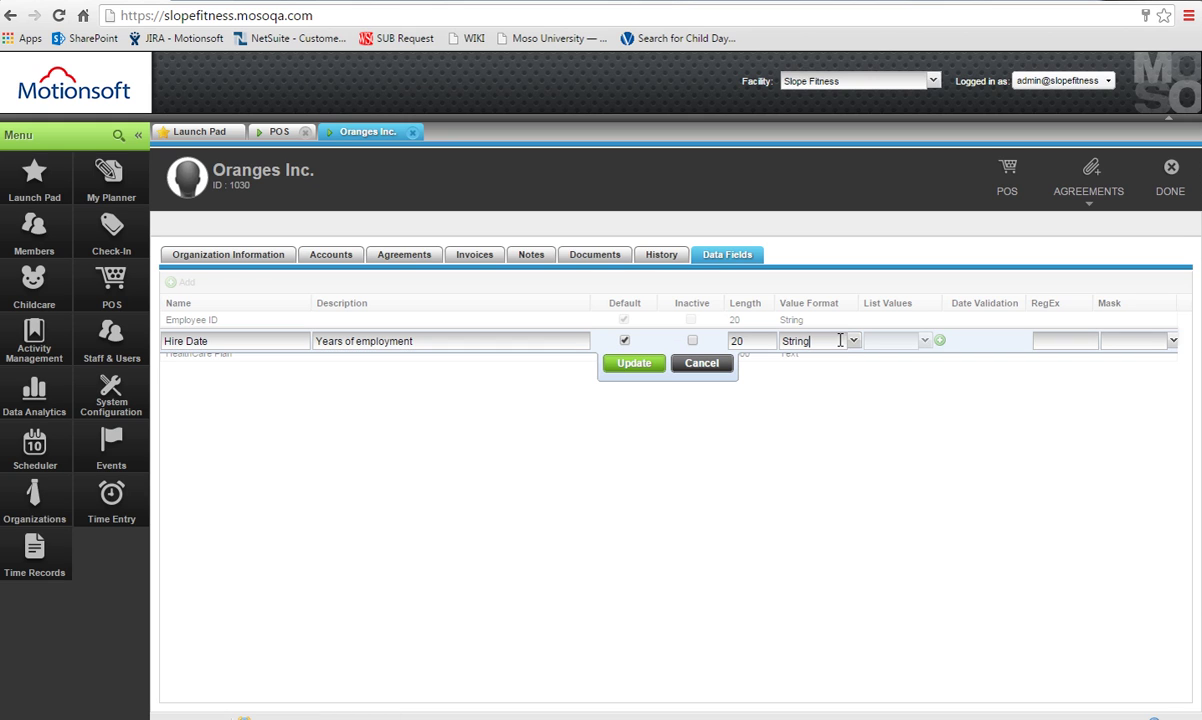
click(853, 341)
click(845, 360)
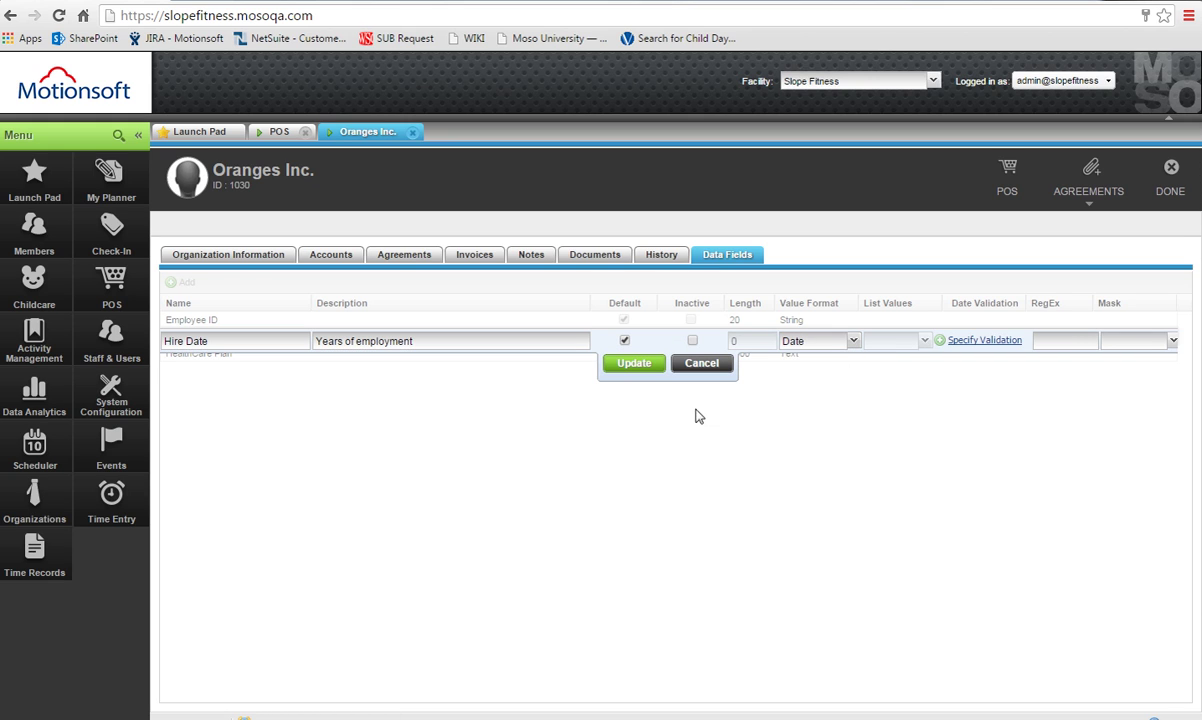
click(626, 365)
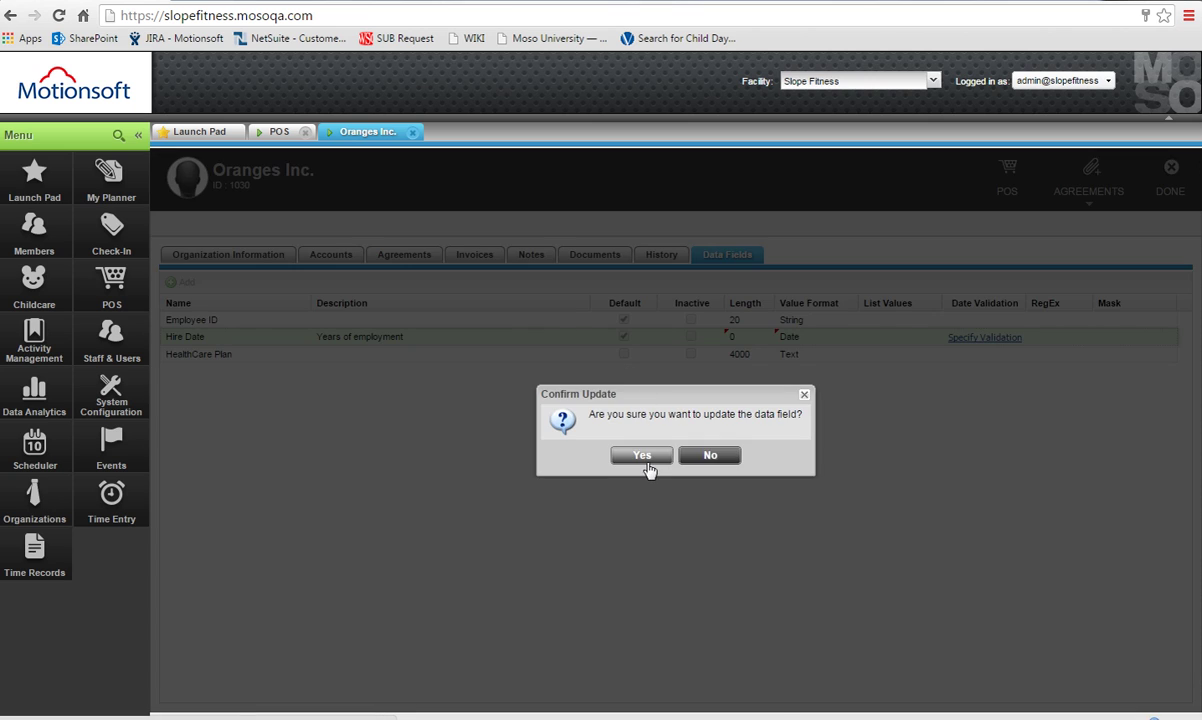
click(643, 457)
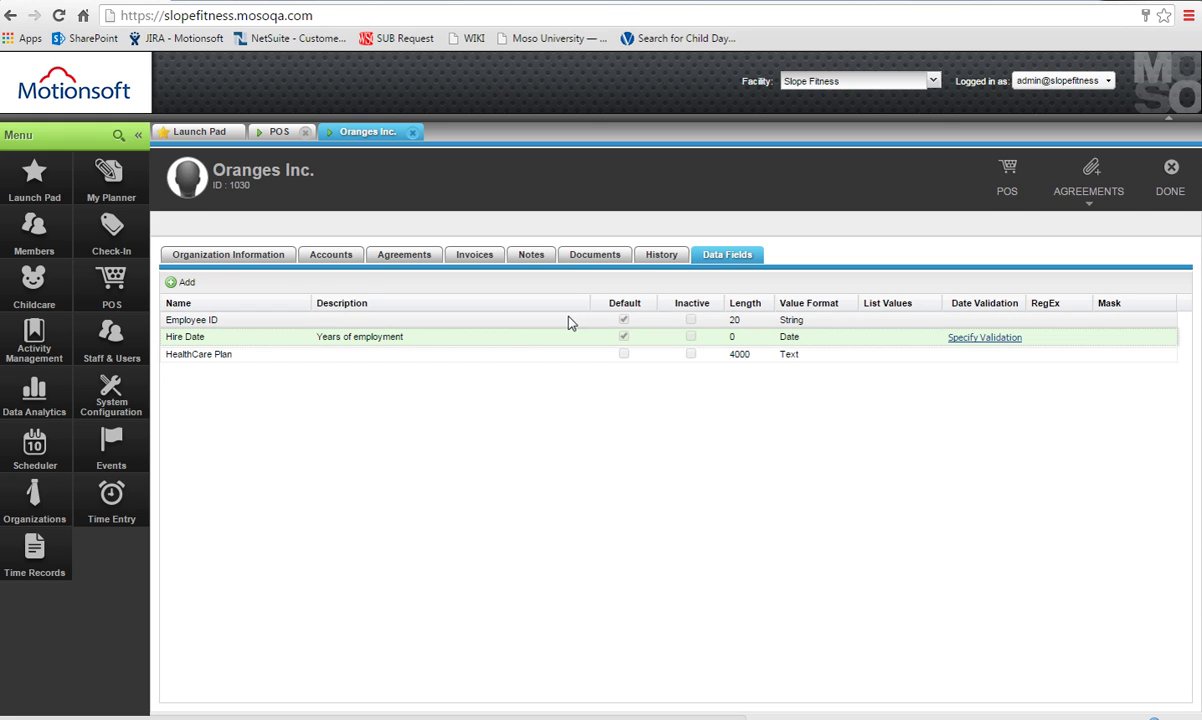
click(381, 257)
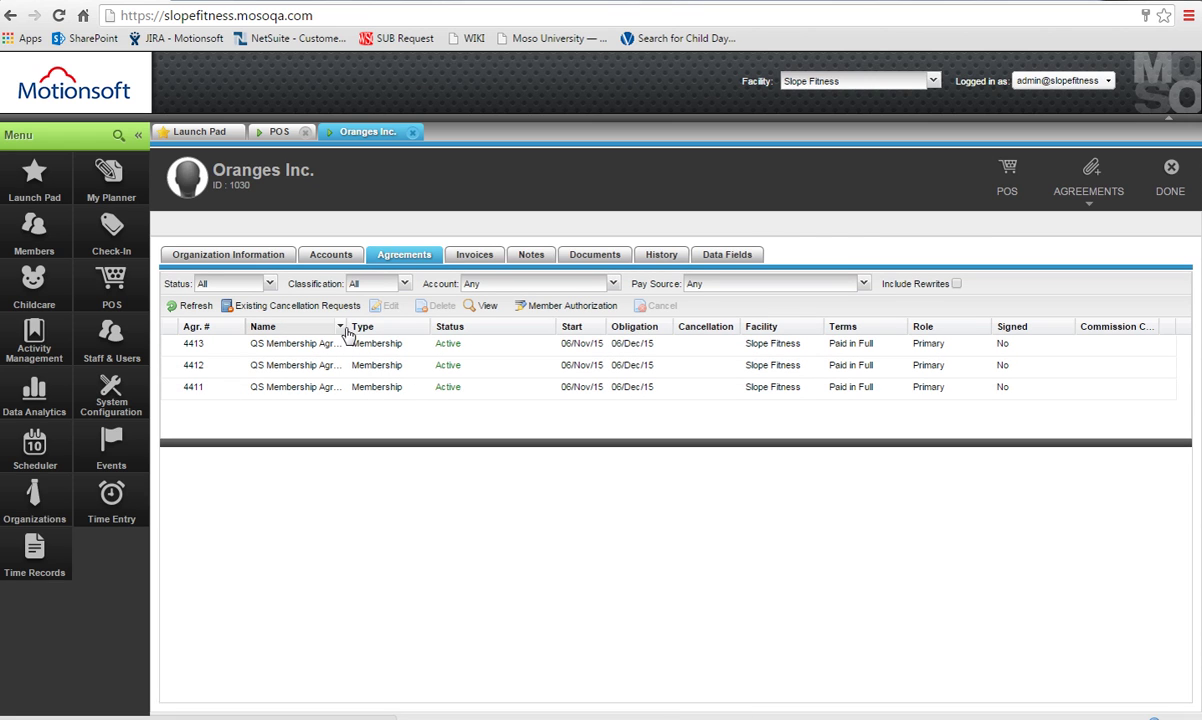
Widen the Name column and start a new corporate agreement named 'Detailed - Employee Info'.
drag(346, 329, 447, 336)
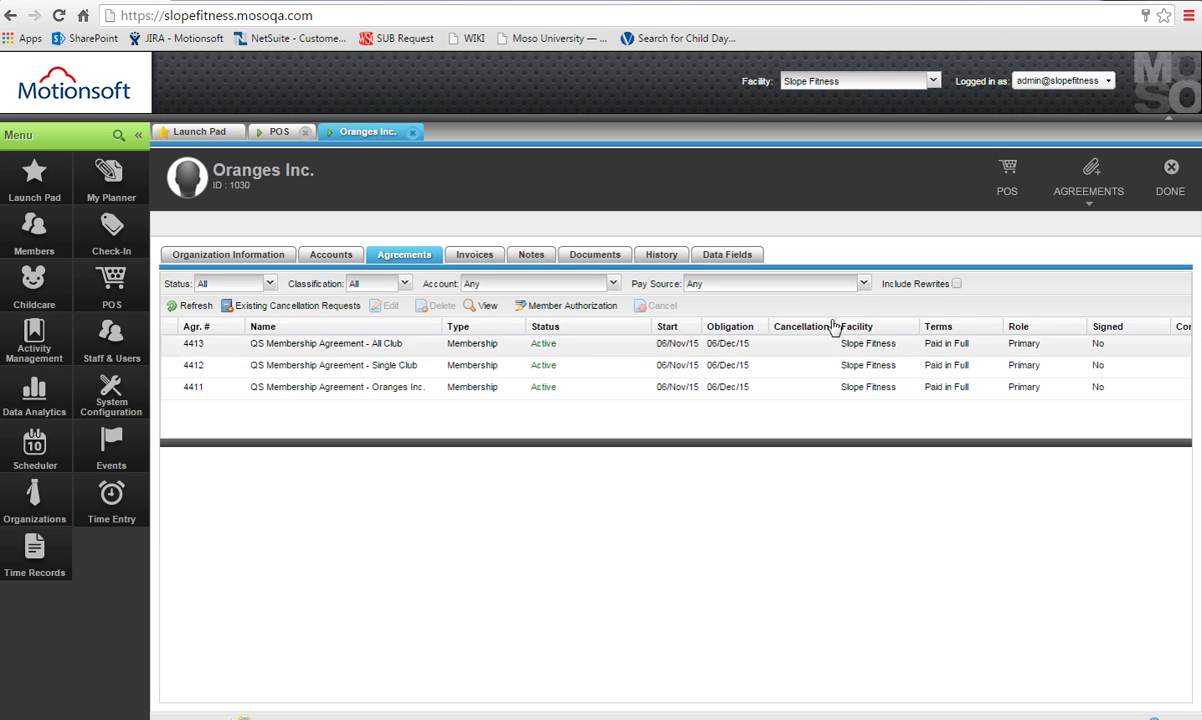
click(1089, 190)
click(1097, 222)
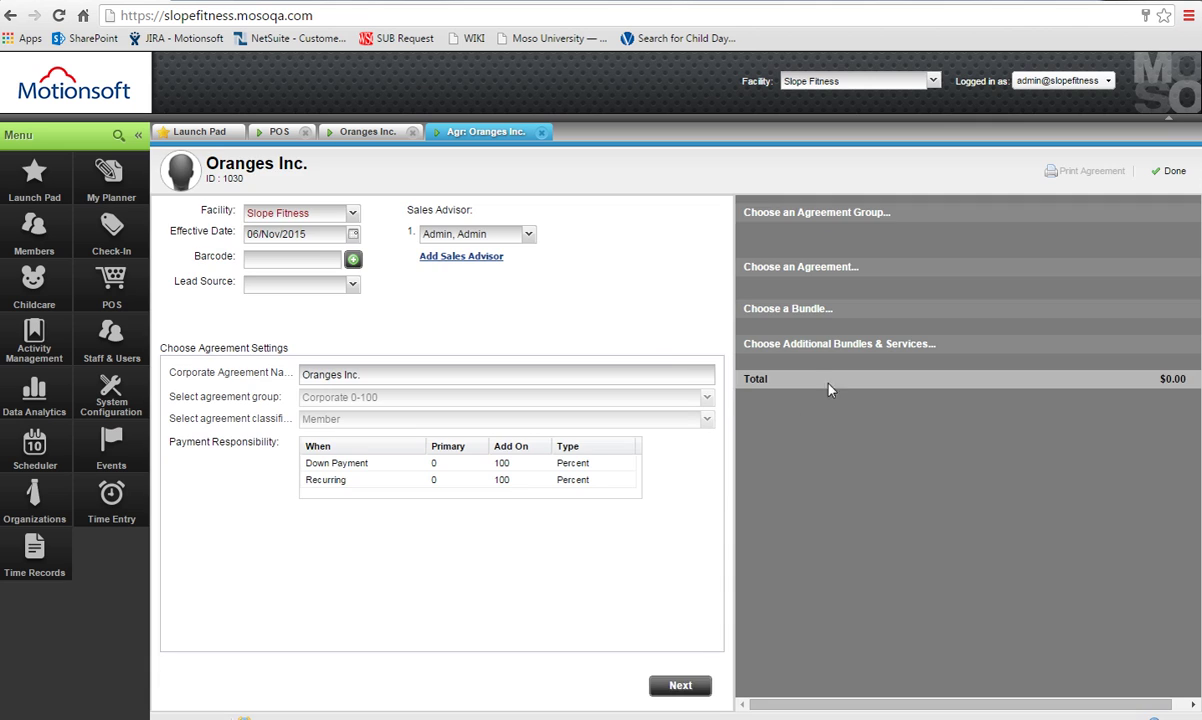
key(ctrl+a)
text(Detailed - Employ)
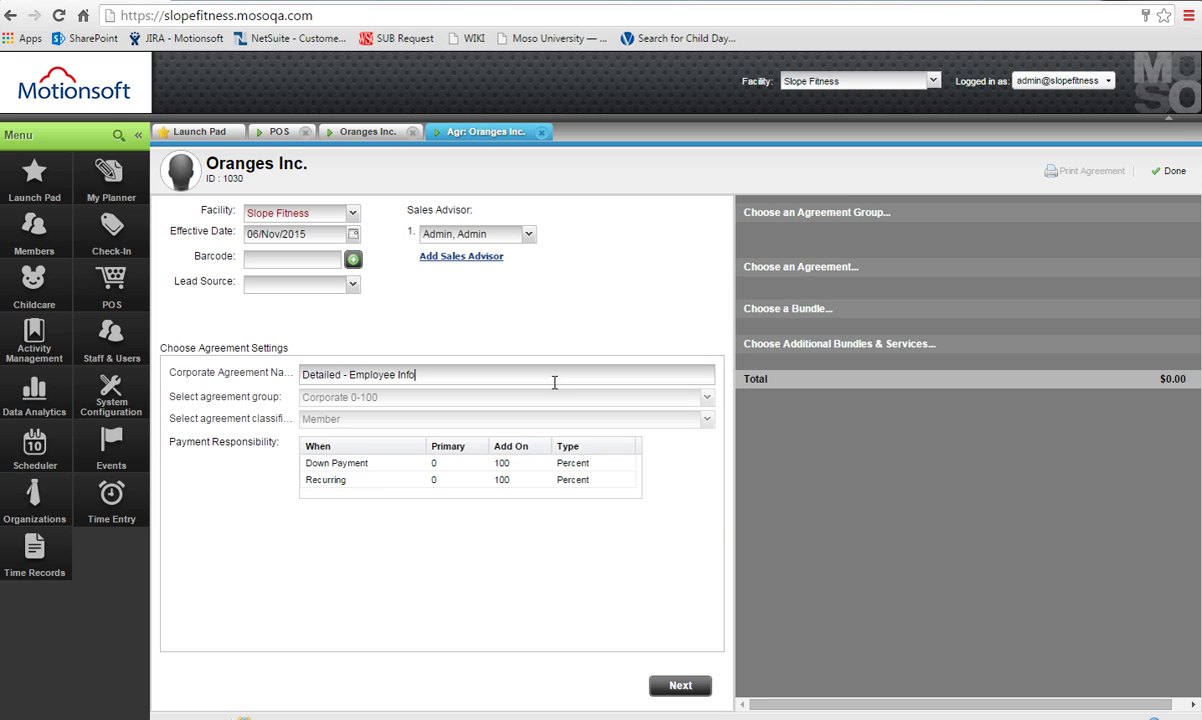
click(702, 686)
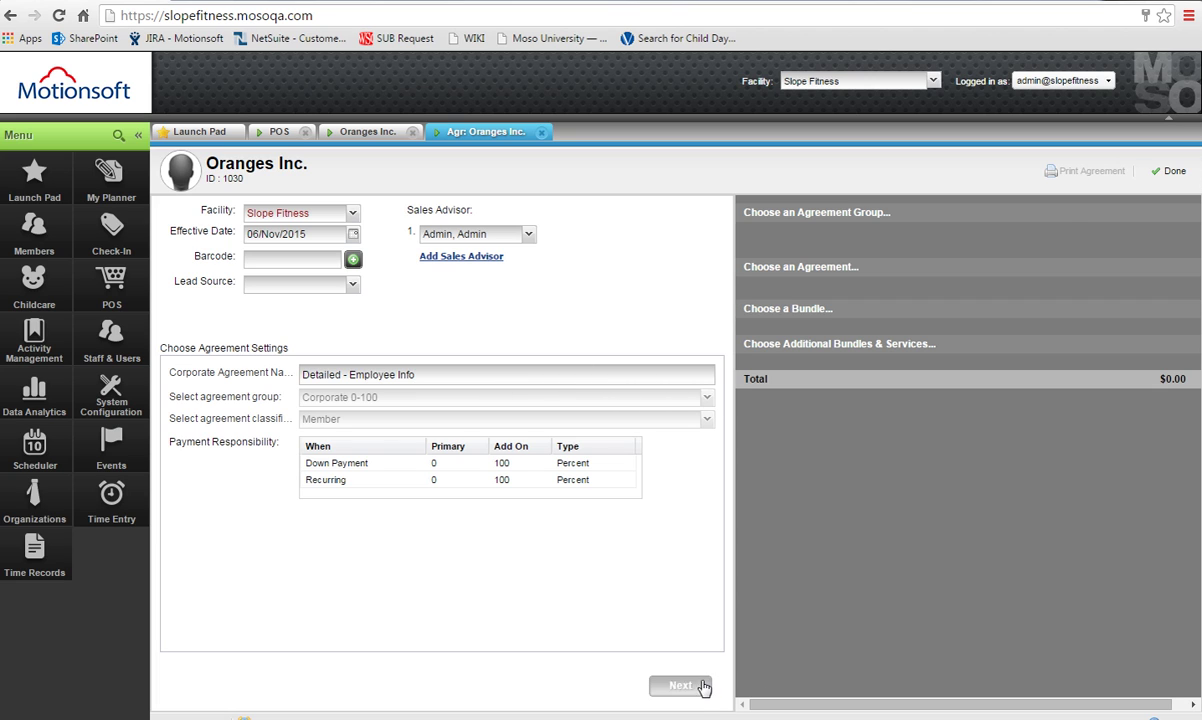
Choose QS Membership Agreement with Bundle 007, no installments, no promotion or funding changes.
click(516, 367)
click(703, 689)
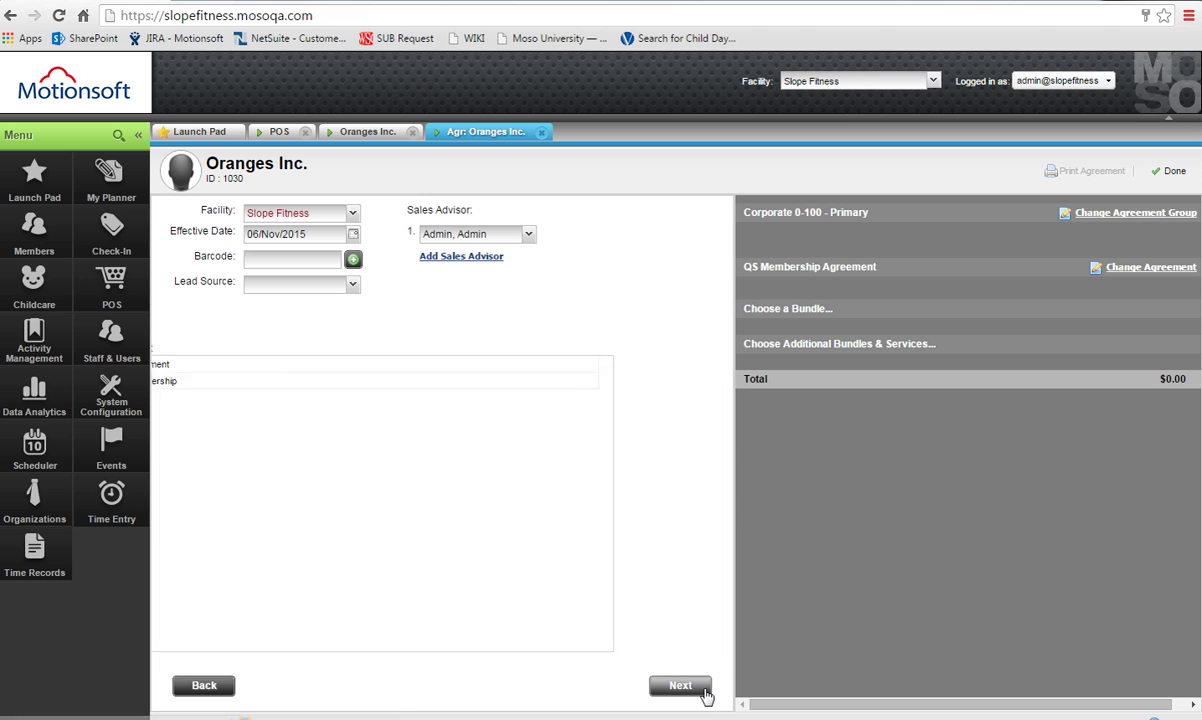
click(702, 688)
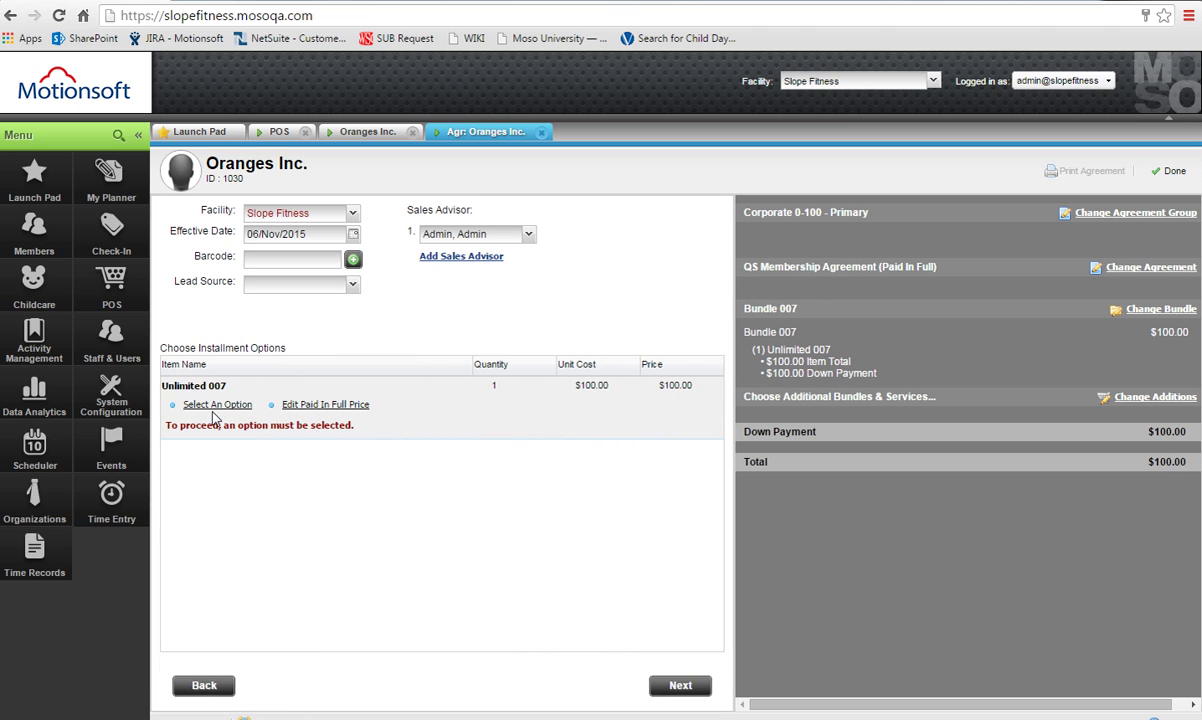
click(216, 405)
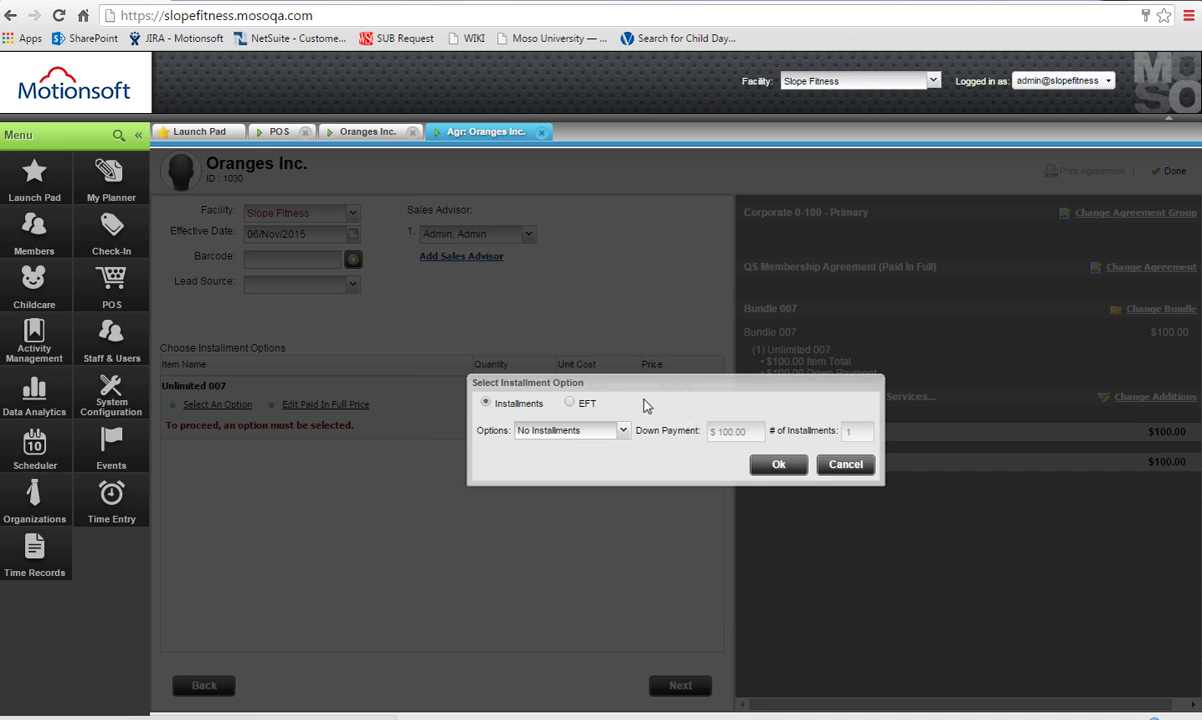
click(778, 464)
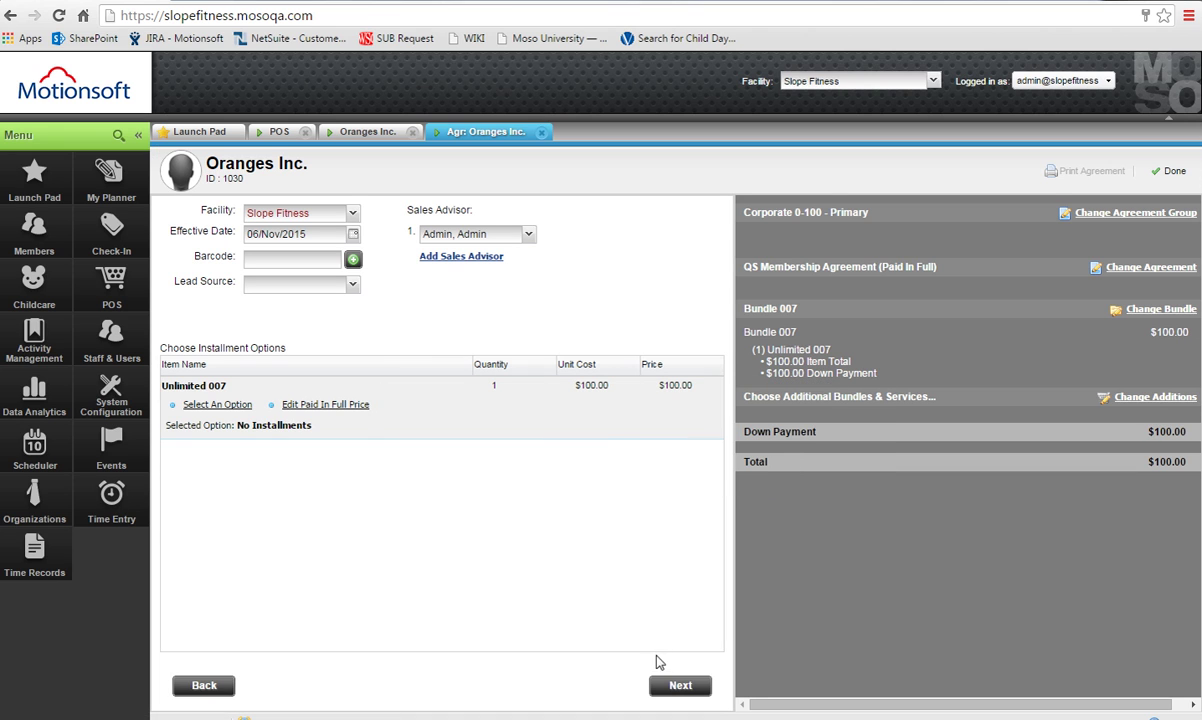
click(665, 684)
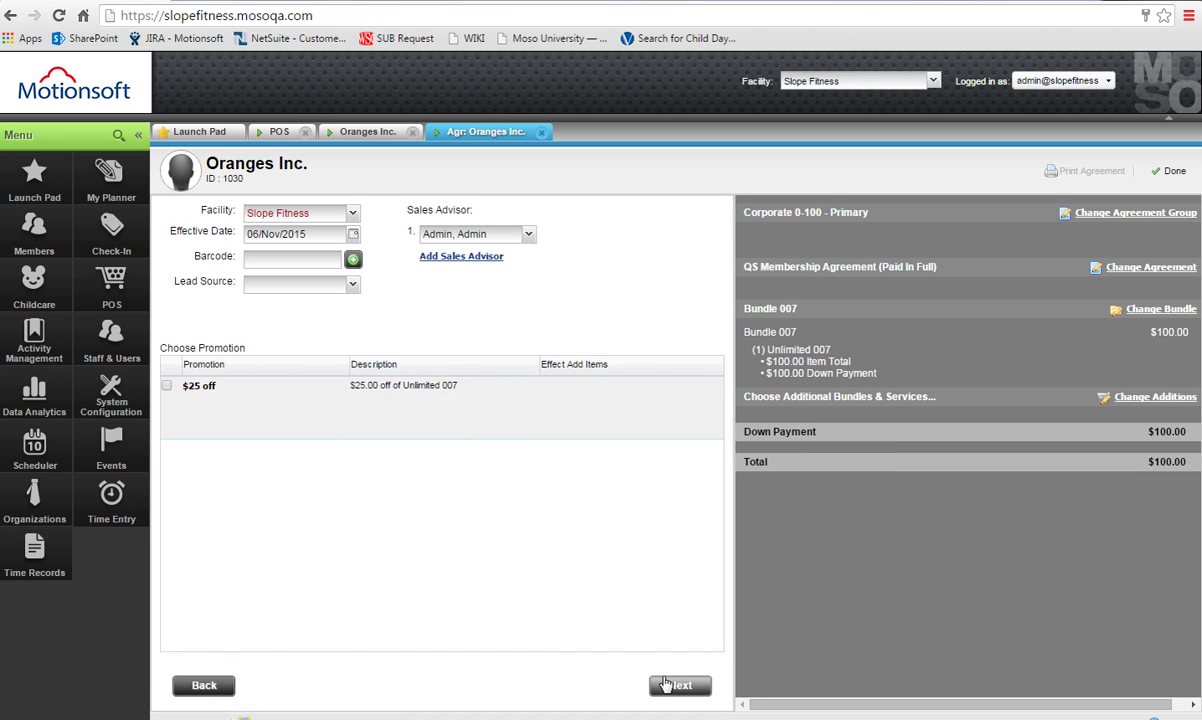
click(665, 684)
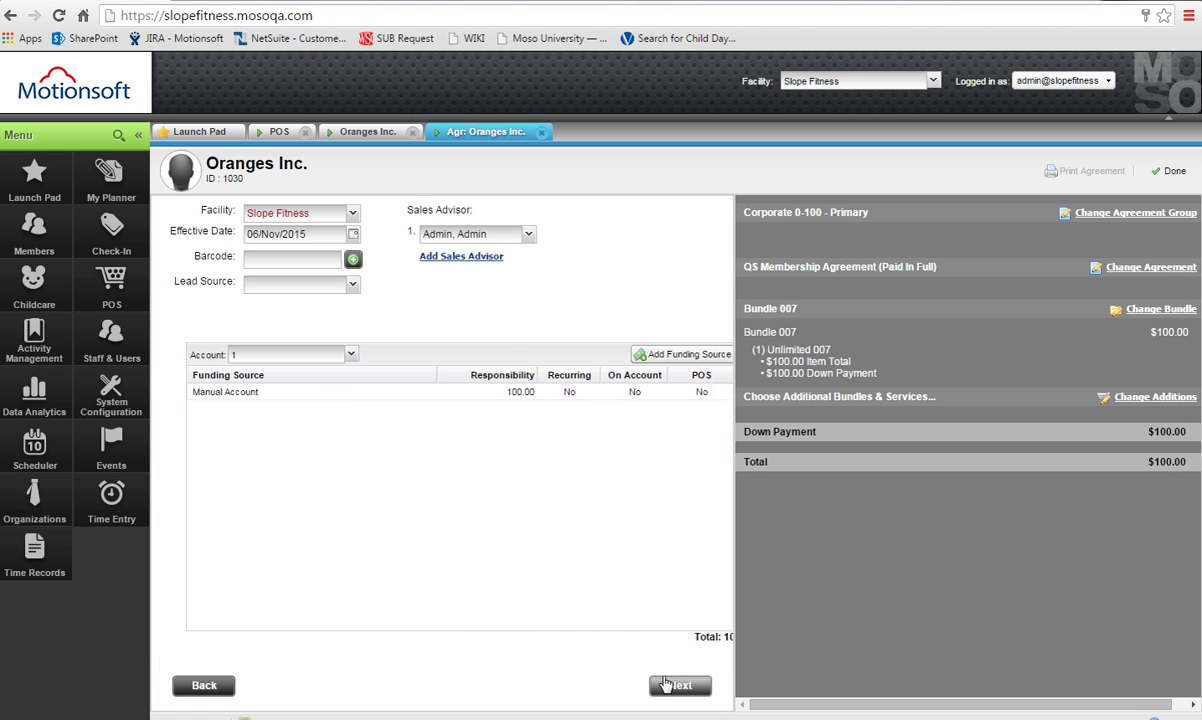
click(665, 684)
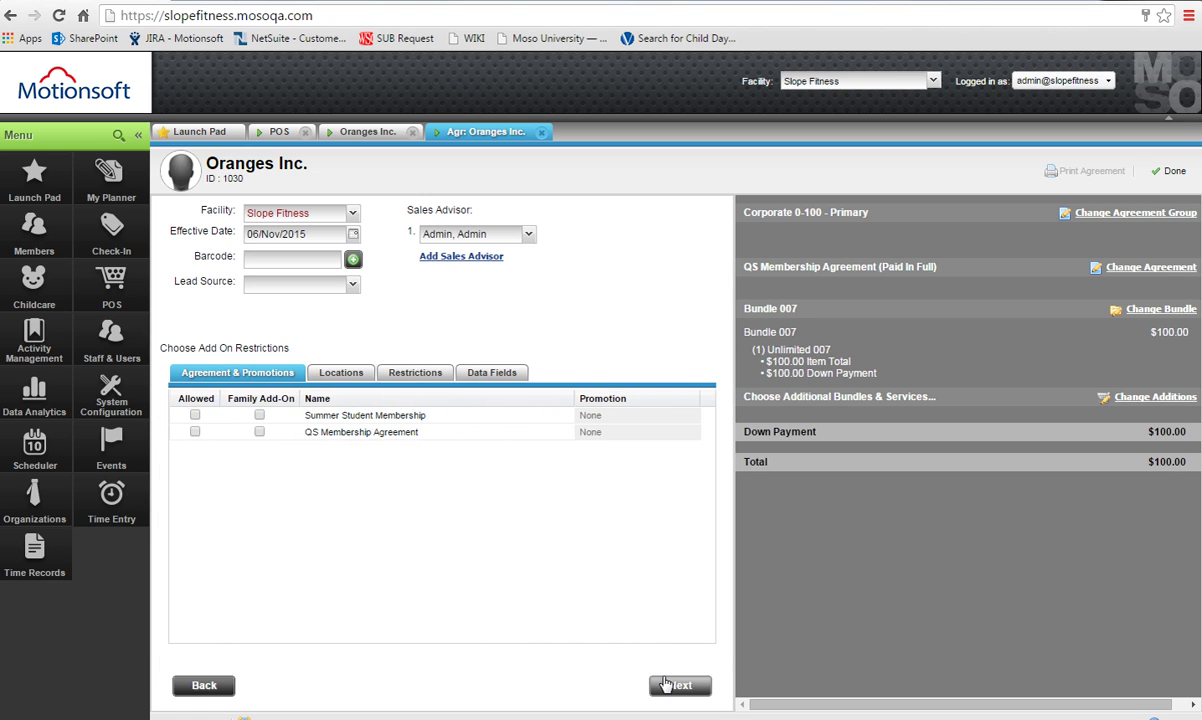
Restrict the add-on to the Slope Fitness location and view its data field settings.
click(342, 373)
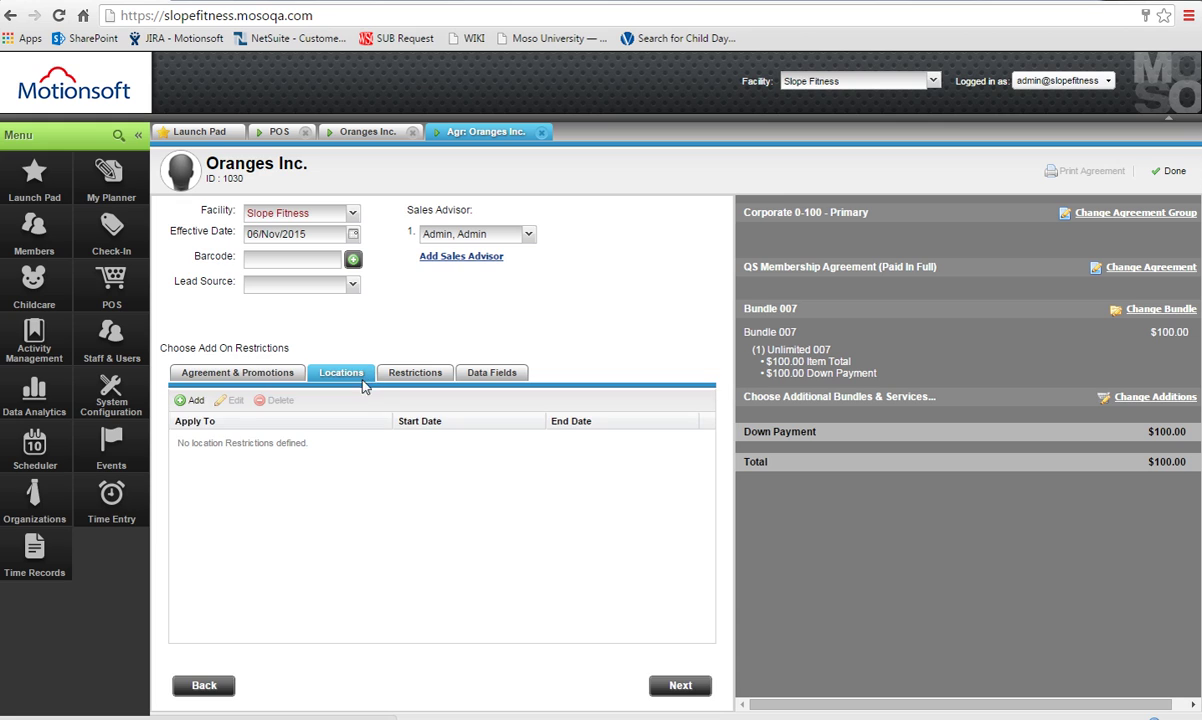
click(194, 400)
click(383, 438)
click(290, 457)
click(210, 457)
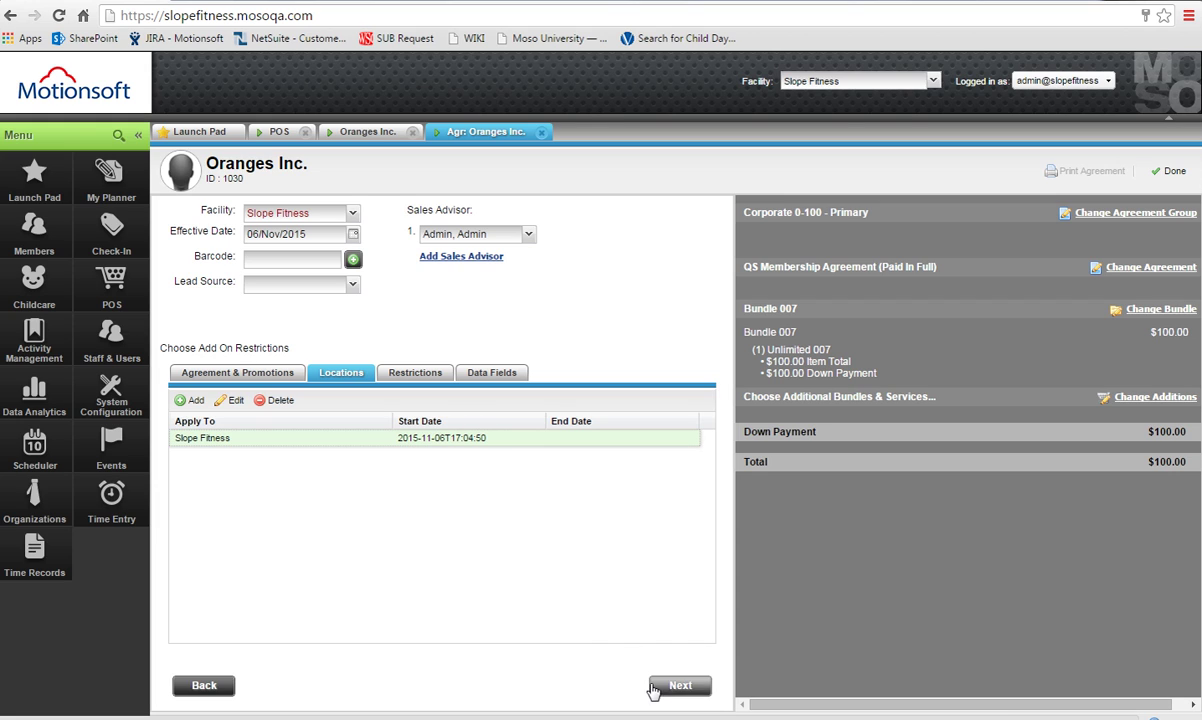
click(475, 380)
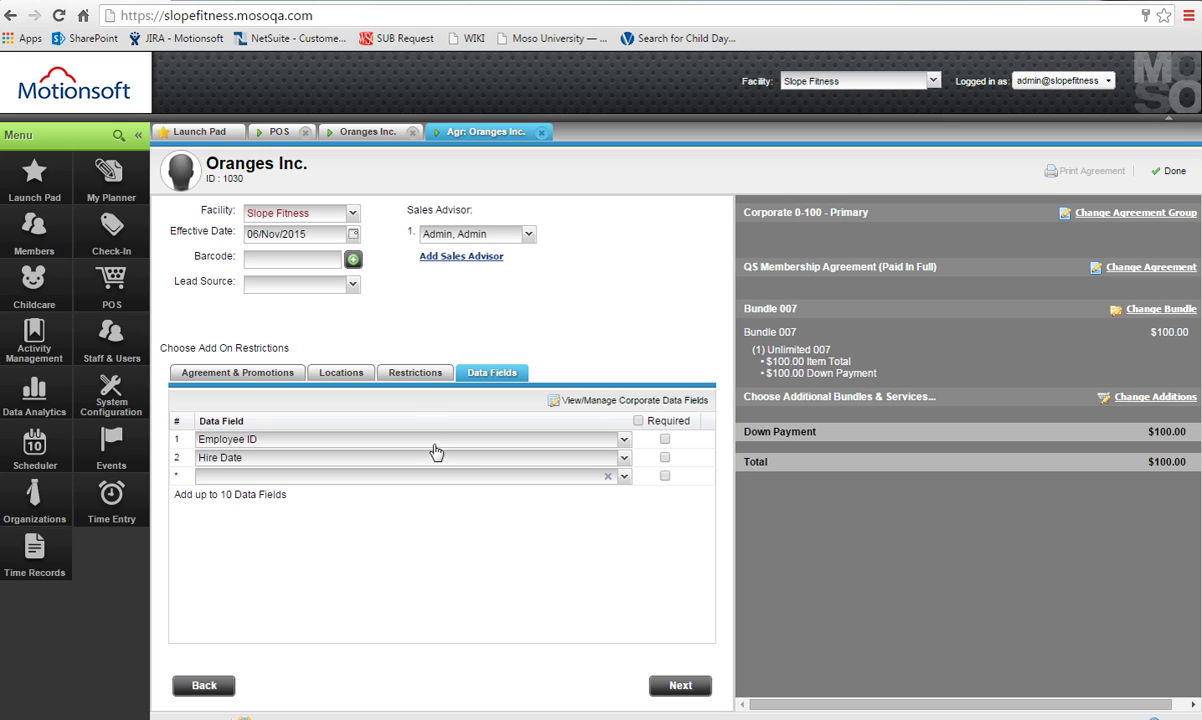
After checking the organization's fields, set Employee ID and Hire Date required and add HealthCare Plan.
click(366, 131)
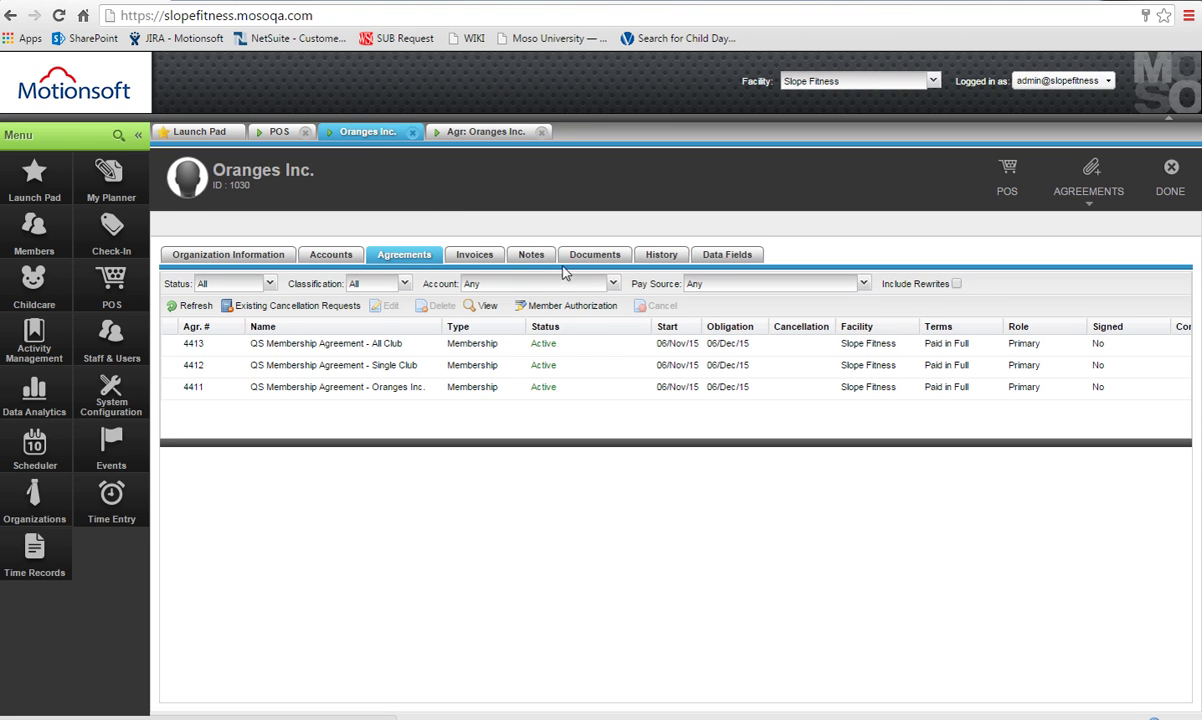
click(712, 258)
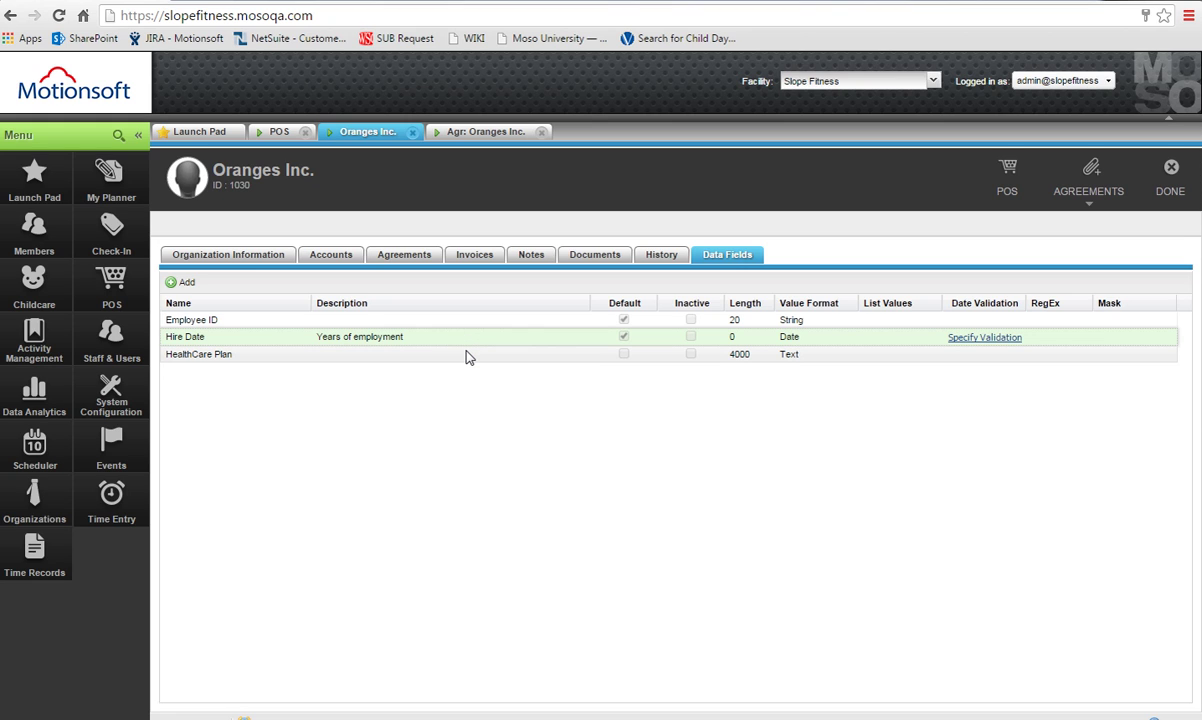
click(470, 132)
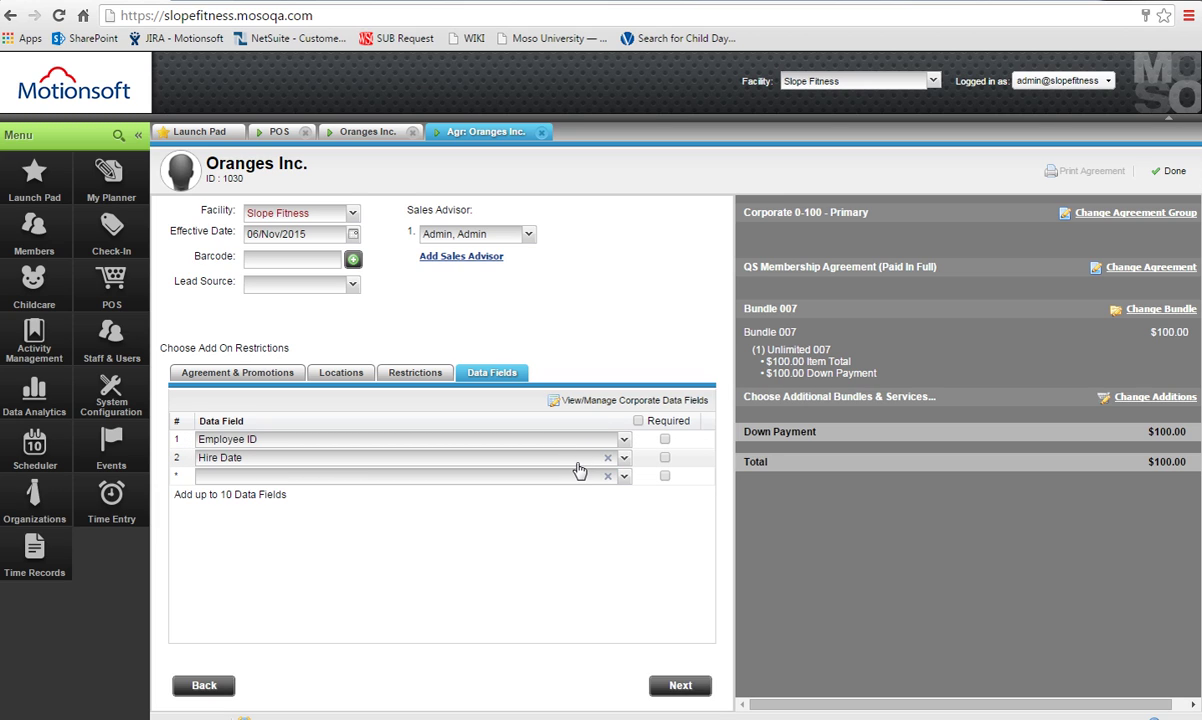
click(665, 439)
click(623, 477)
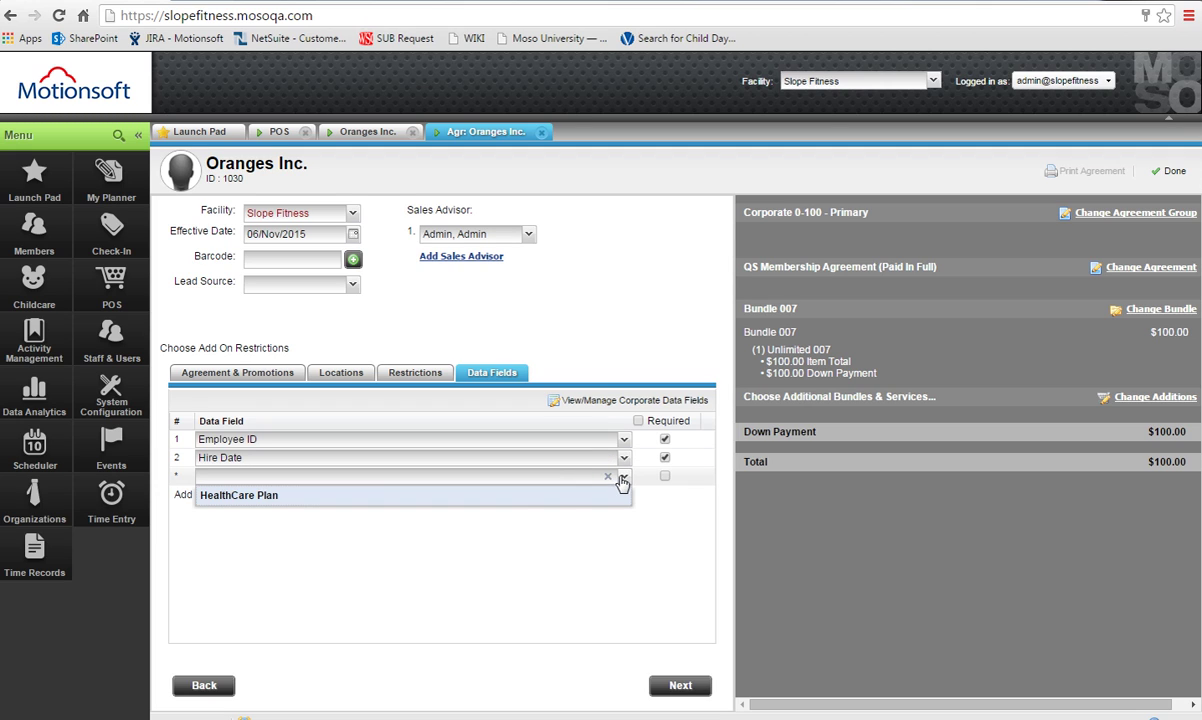
click(598, 494)
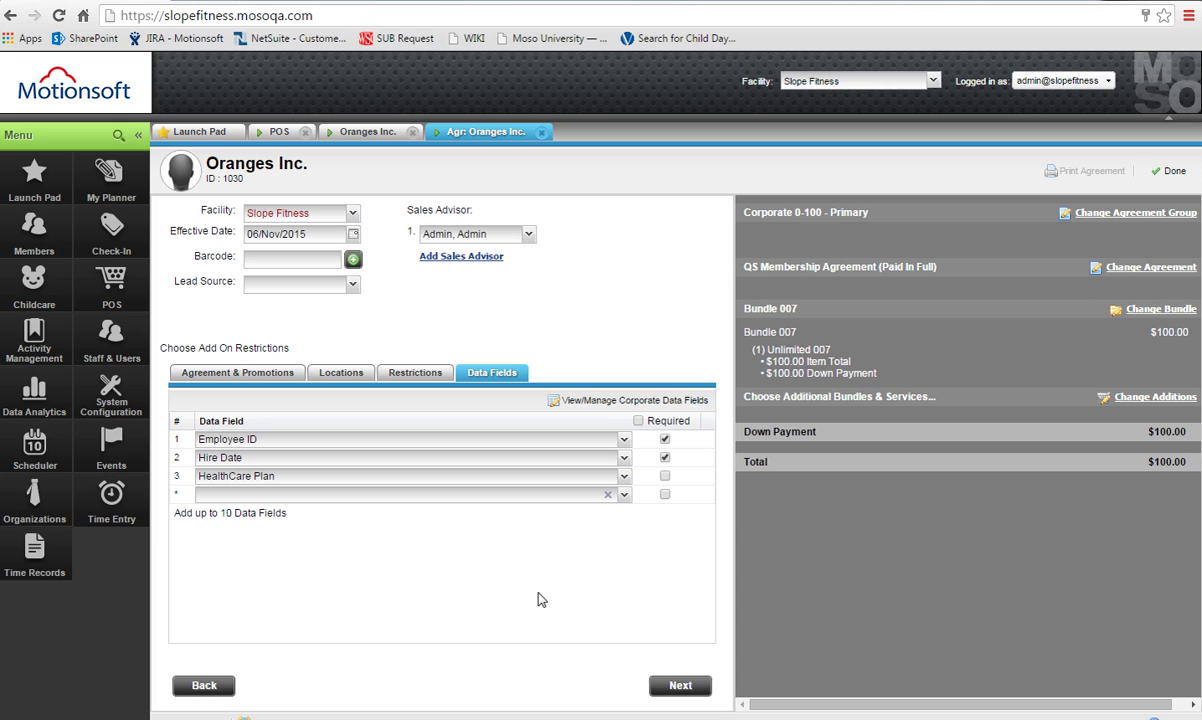
click(664, 688)
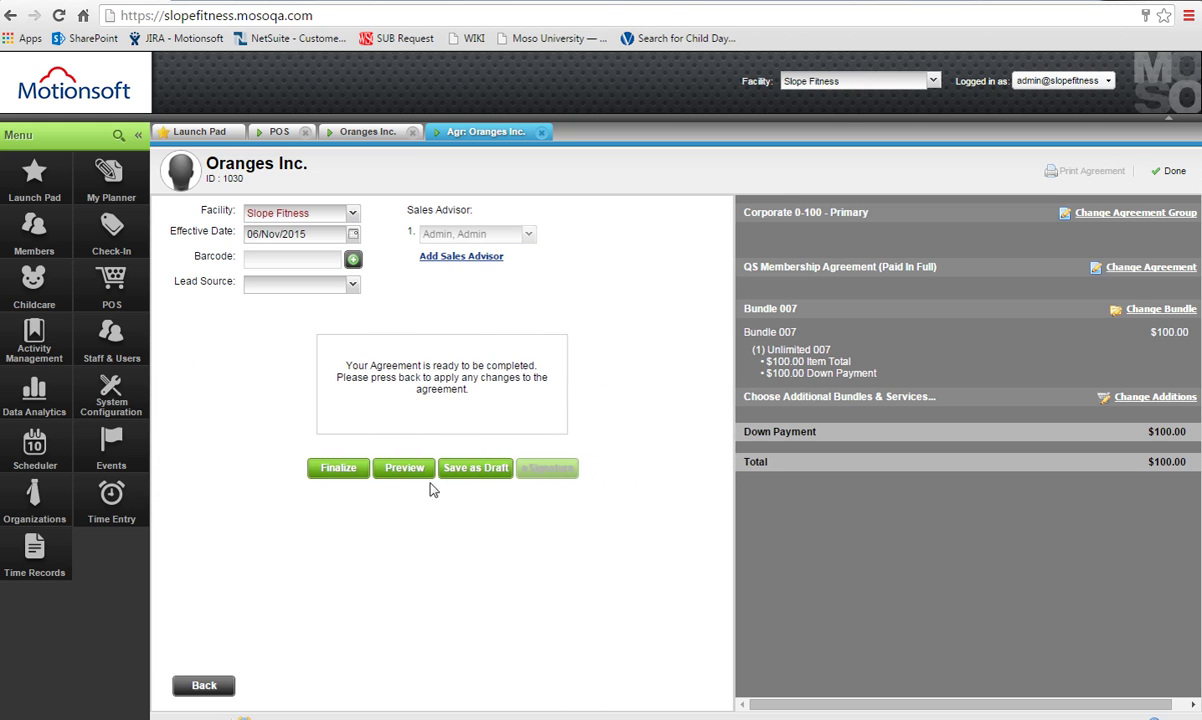
Finalize the agreement, pay the $100 Bundle 007 down payment in cash, and close it.
click(316, 476)
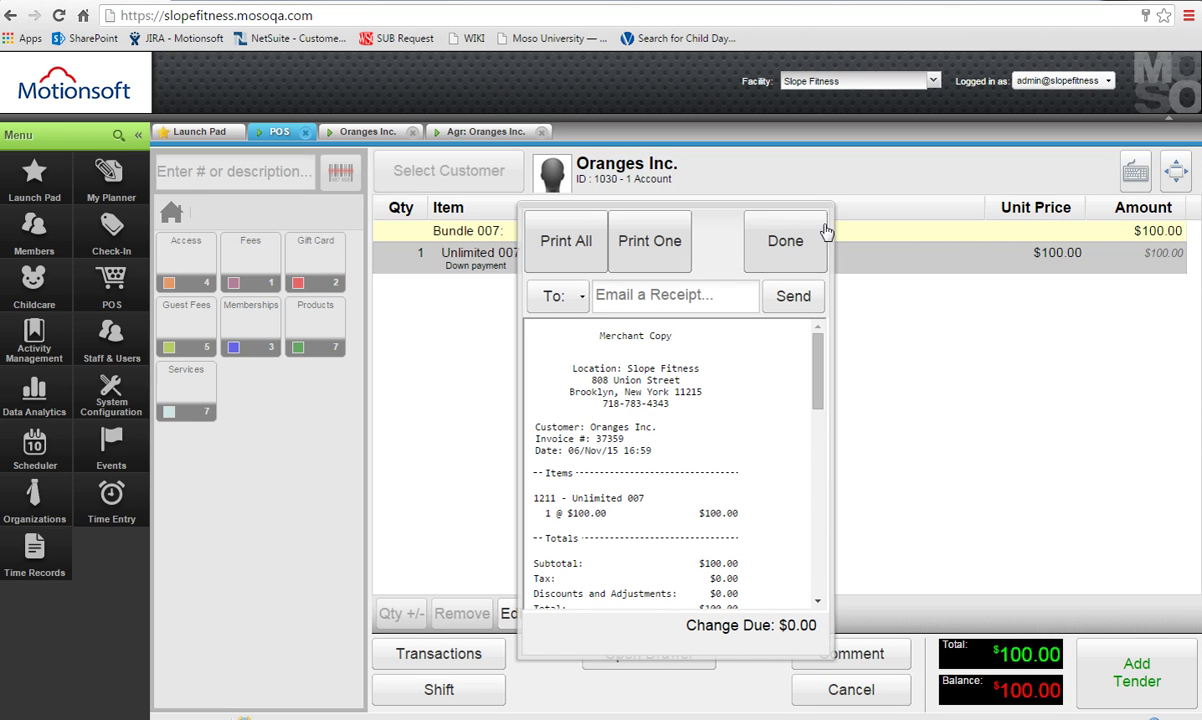
click(806, 262)
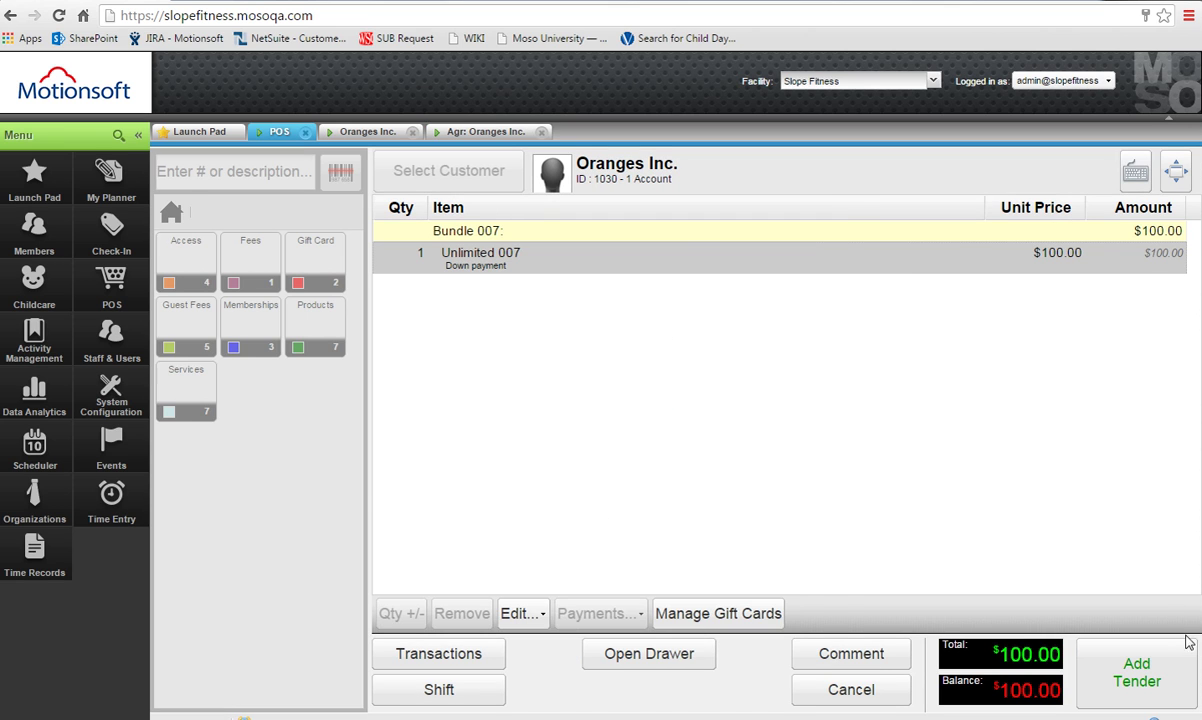
click(1124, 685)
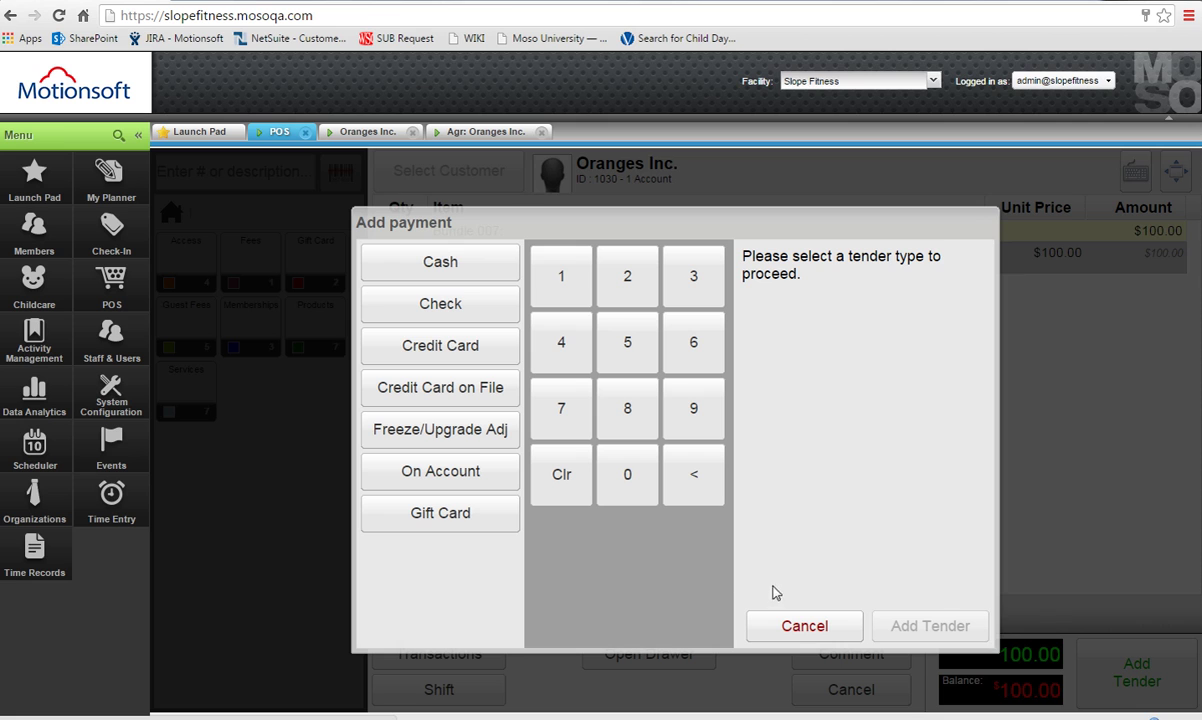
click(450, 262)
click(912, 632)
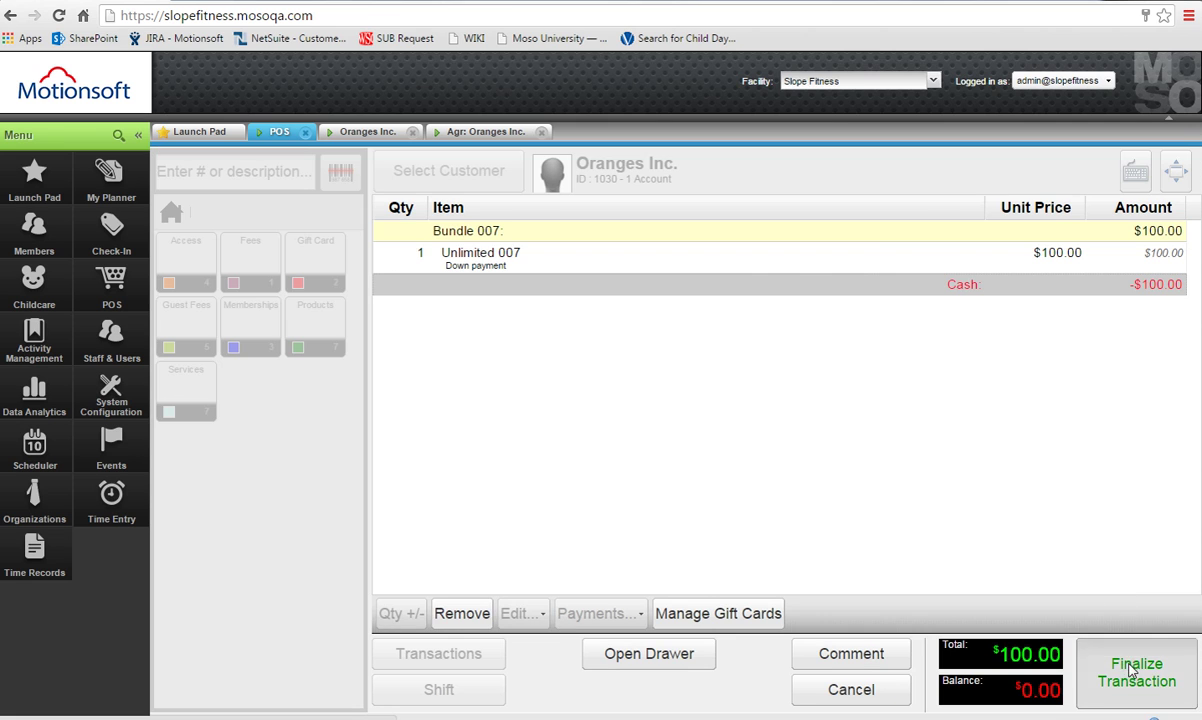
click(1168, 685)
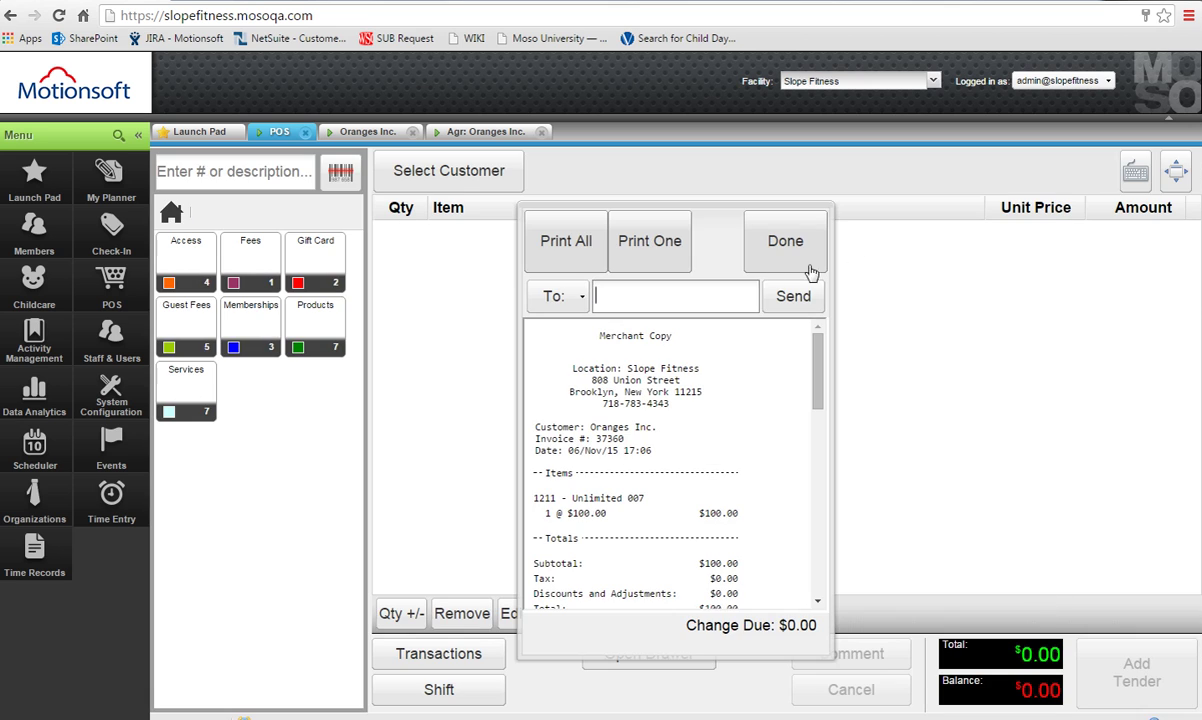
click(795, 258)
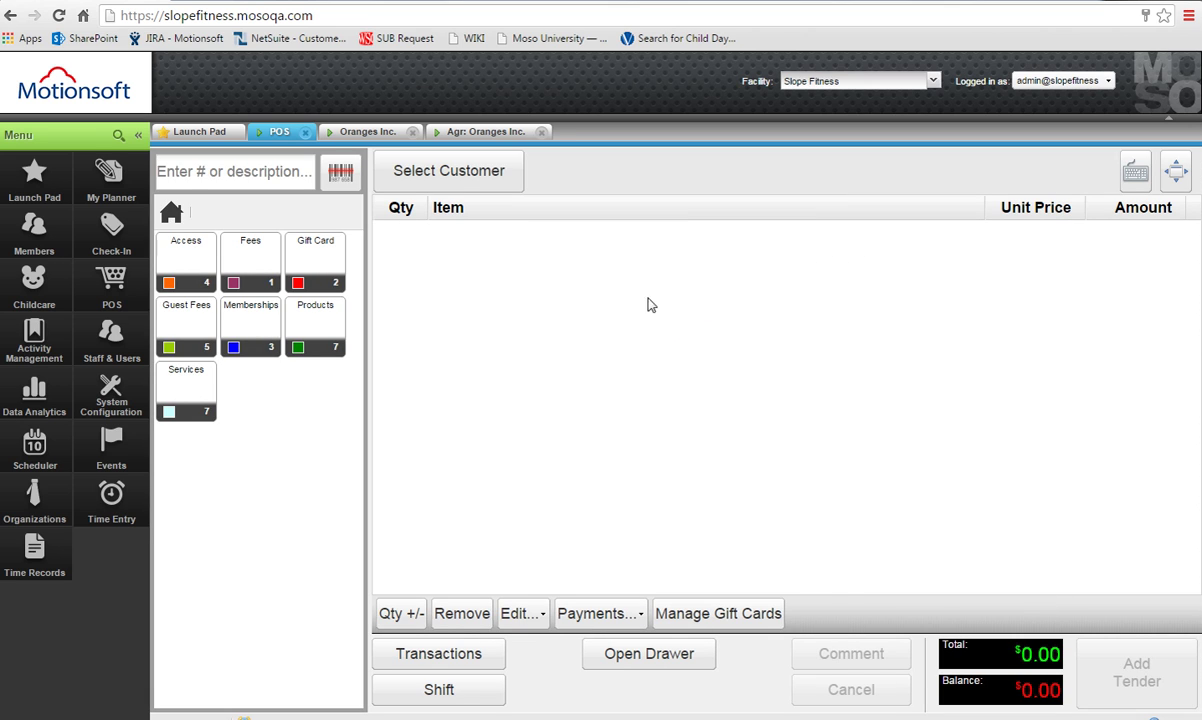
click(456, 133)
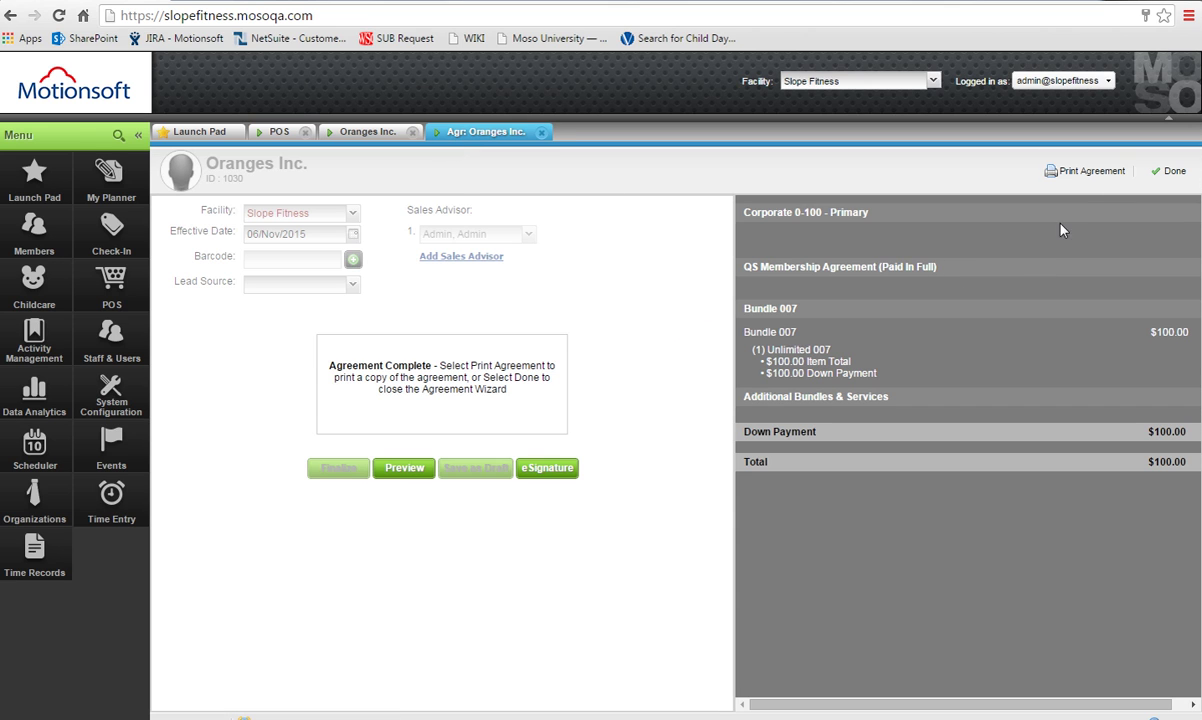
click(1170, 172)
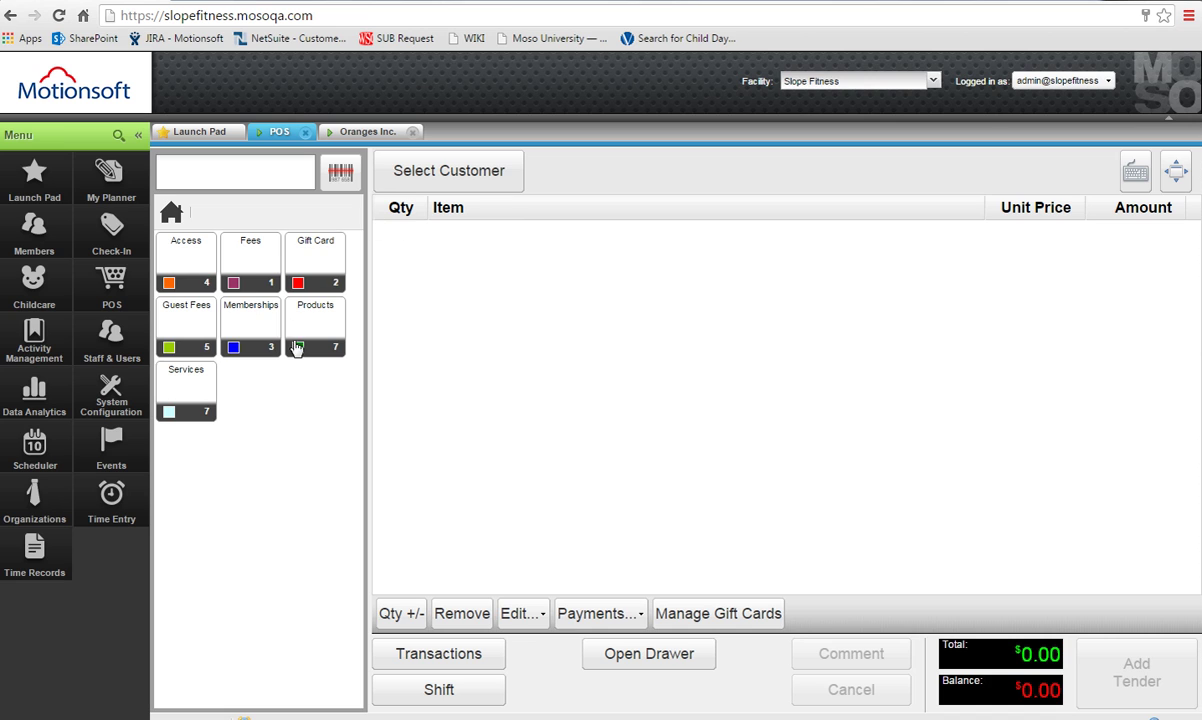
Open a recently viewed member's record and start a new Slope Fitness agreement for them.
click(15, 240)
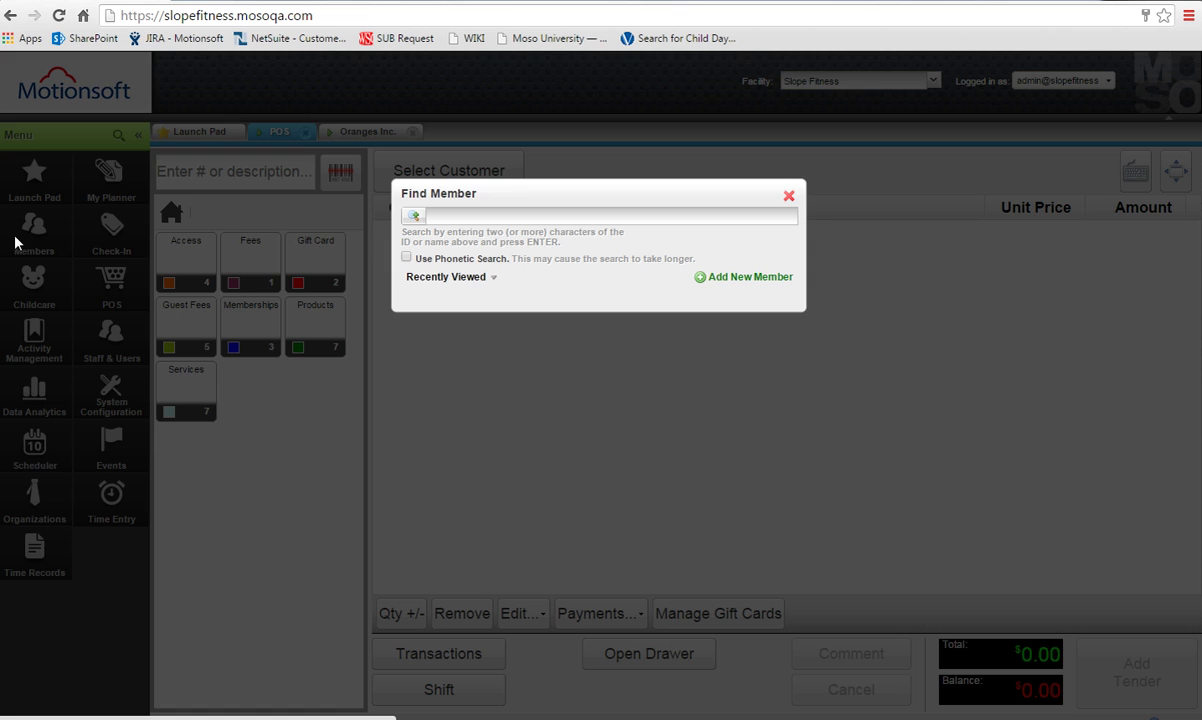
click(452, 276)
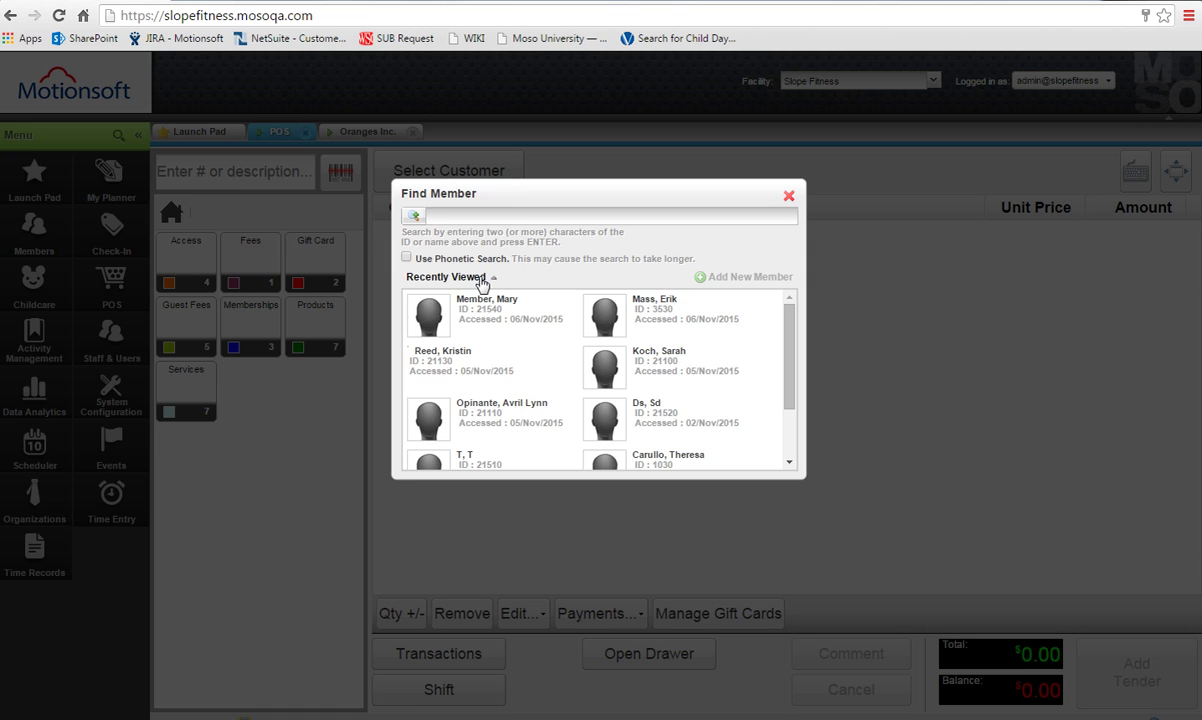
click(440, 320)
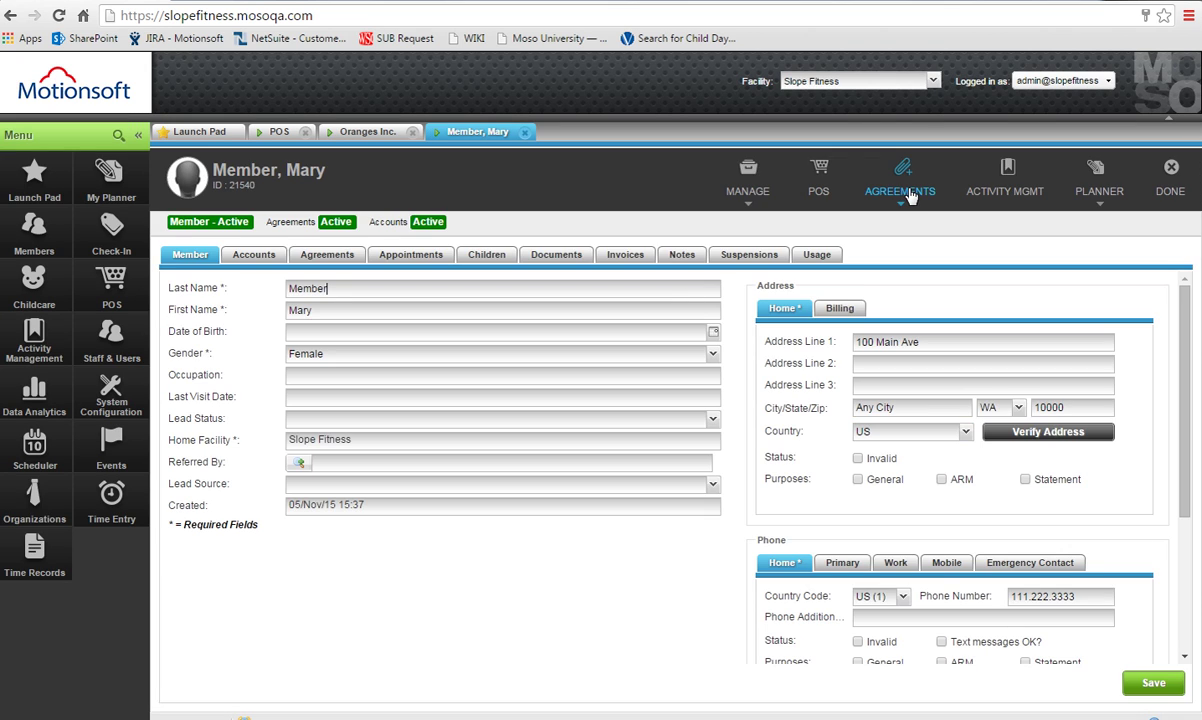
click(890, 195)
click(880, 222)
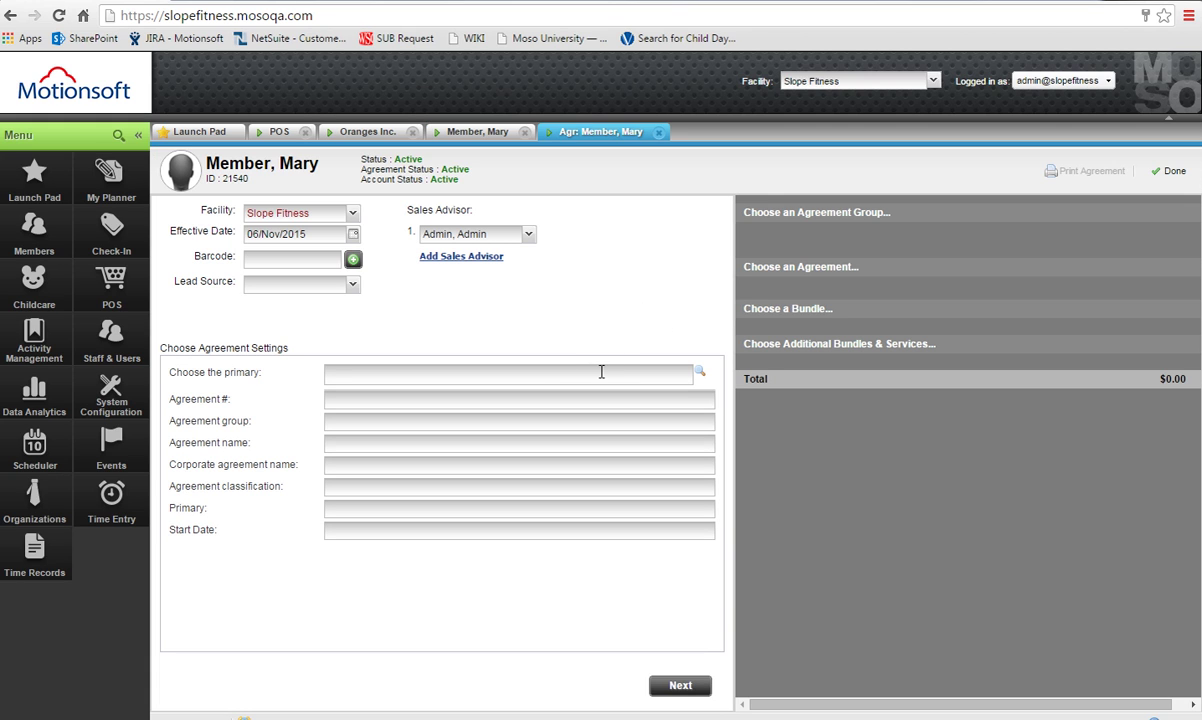
Search 'orange' and pick Oranges Inc.'s Detailed - Employee Info (#4414) as the primary agreement.
text(oran)
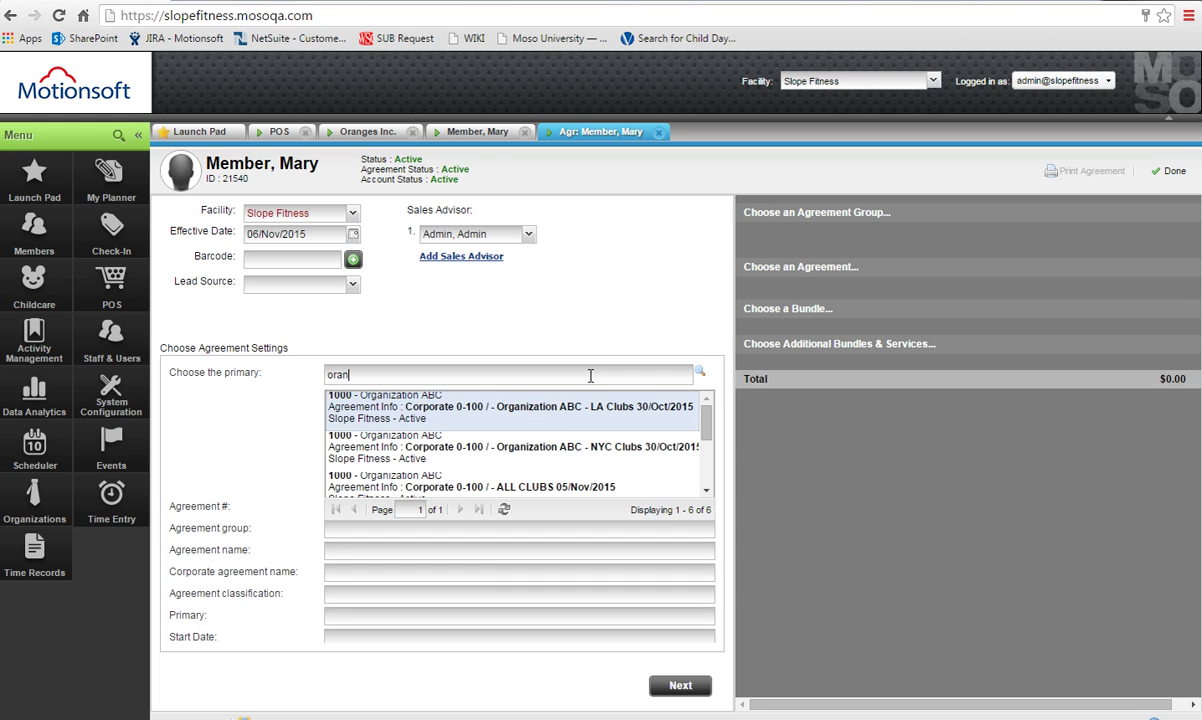
text(ges)
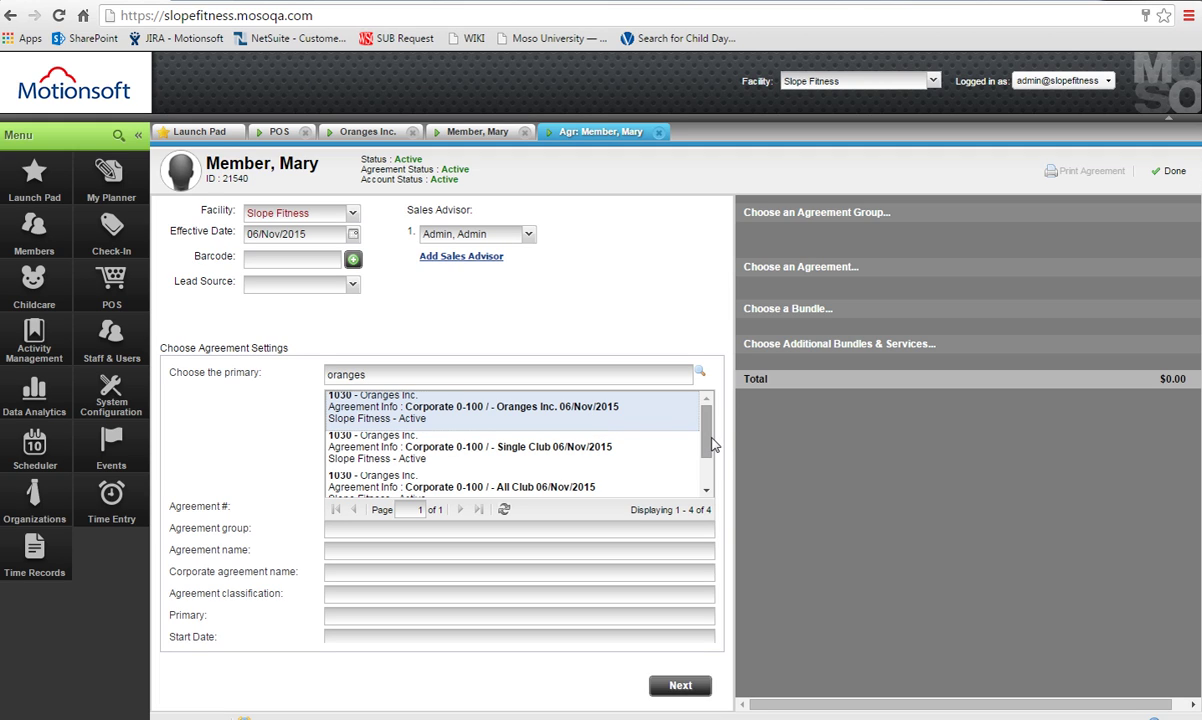
scroll(700, 445, down, 3)
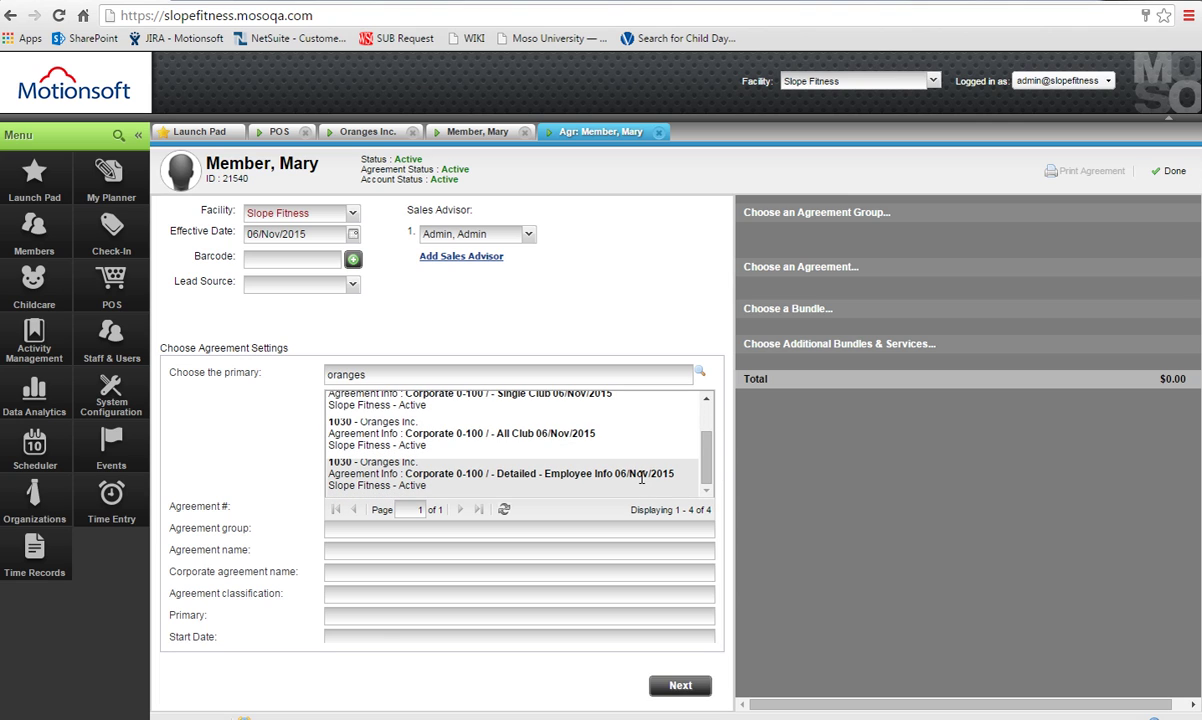
click(641, 478)
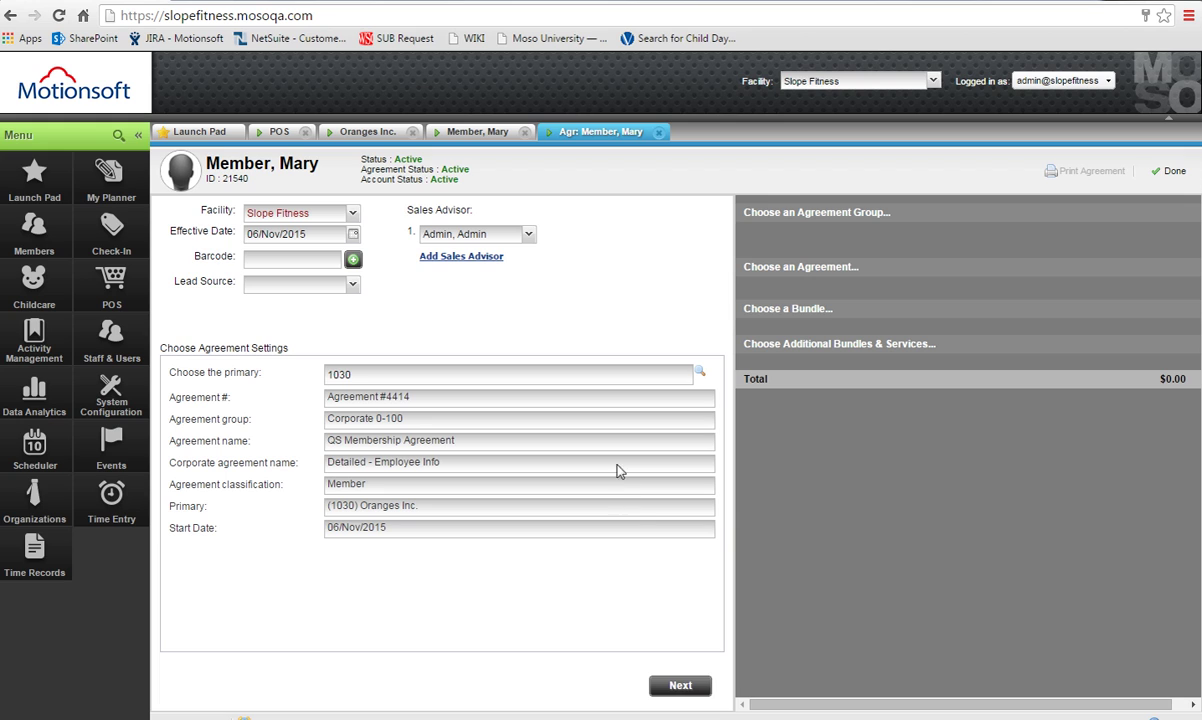
click(693, 686)
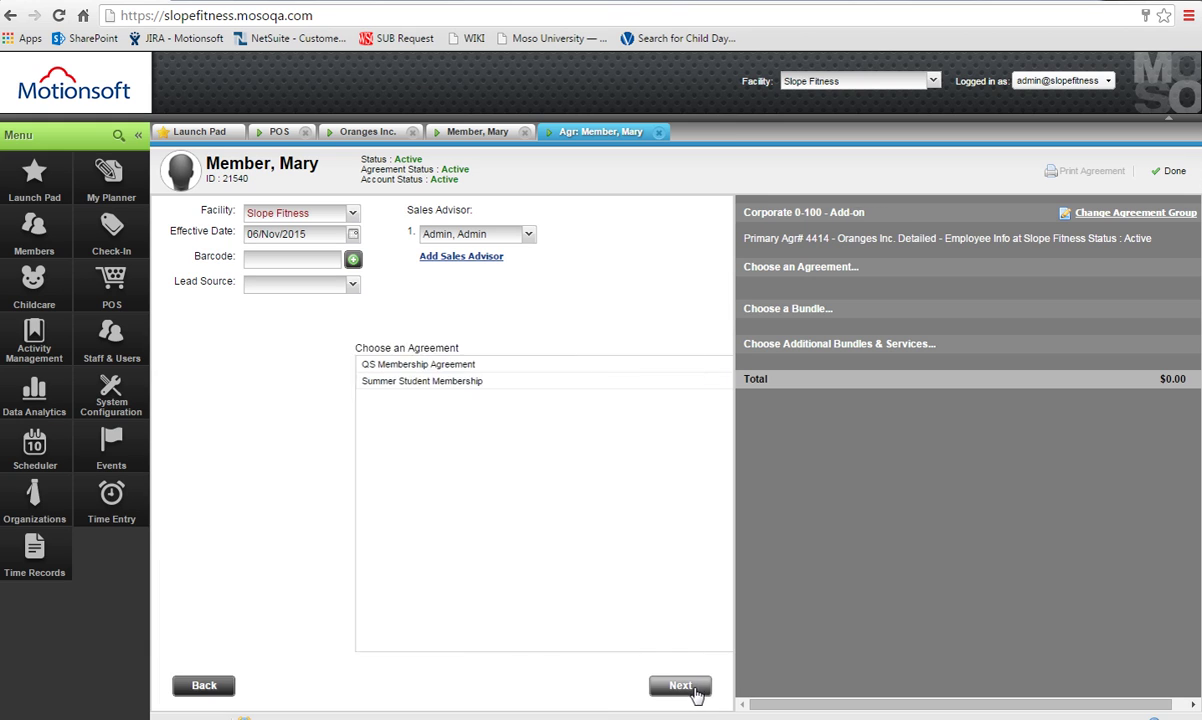
Choose the QS Membership Agreement, set Unlimited 007 to No Installments, and continue.
click(505, 366)
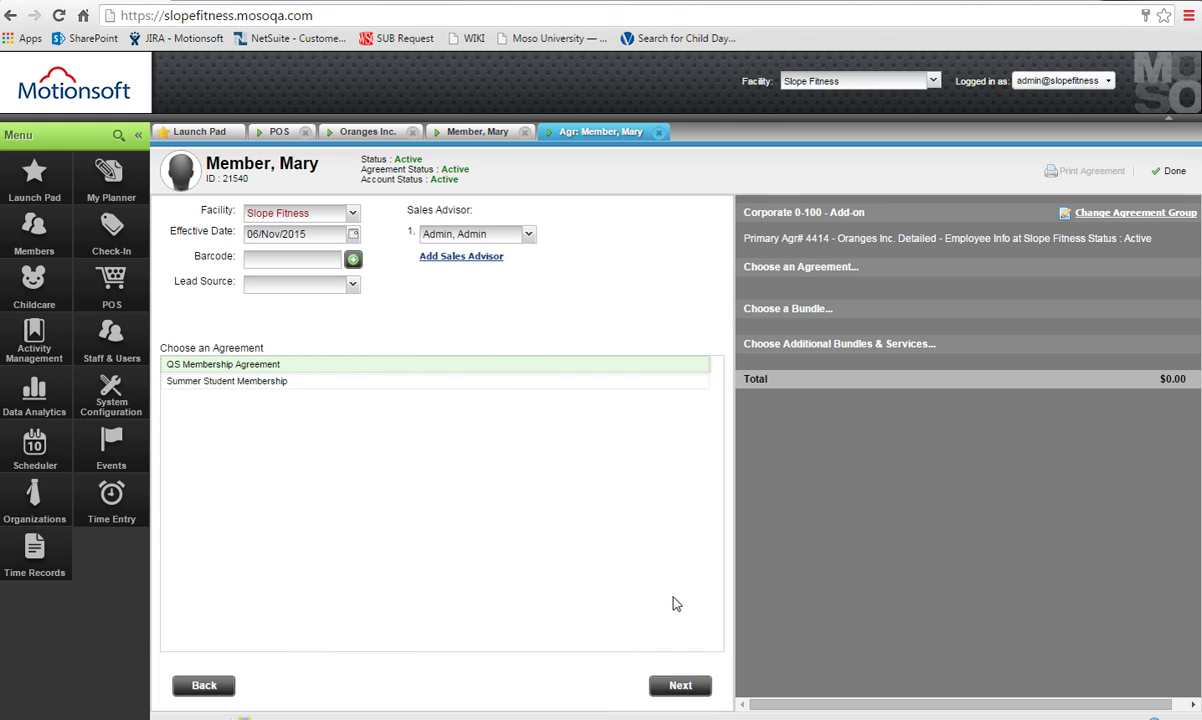
click(684, 690)
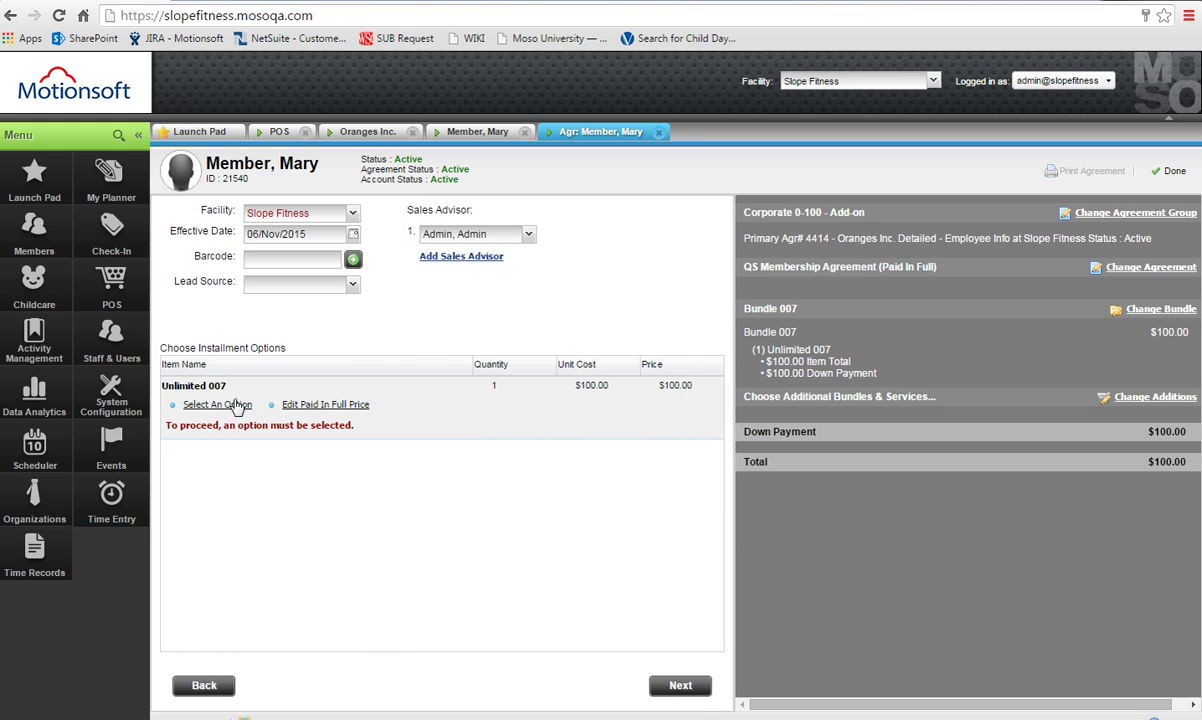
click(220, 404)
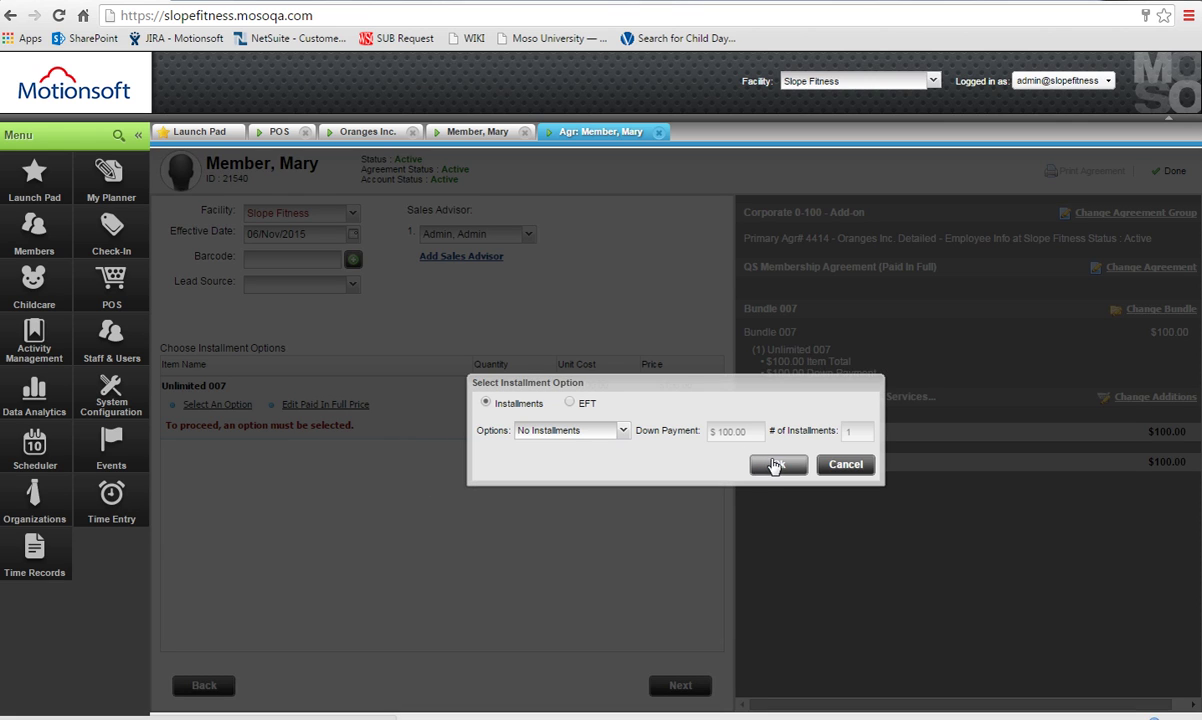
click(778, 464)
click(682, 687)
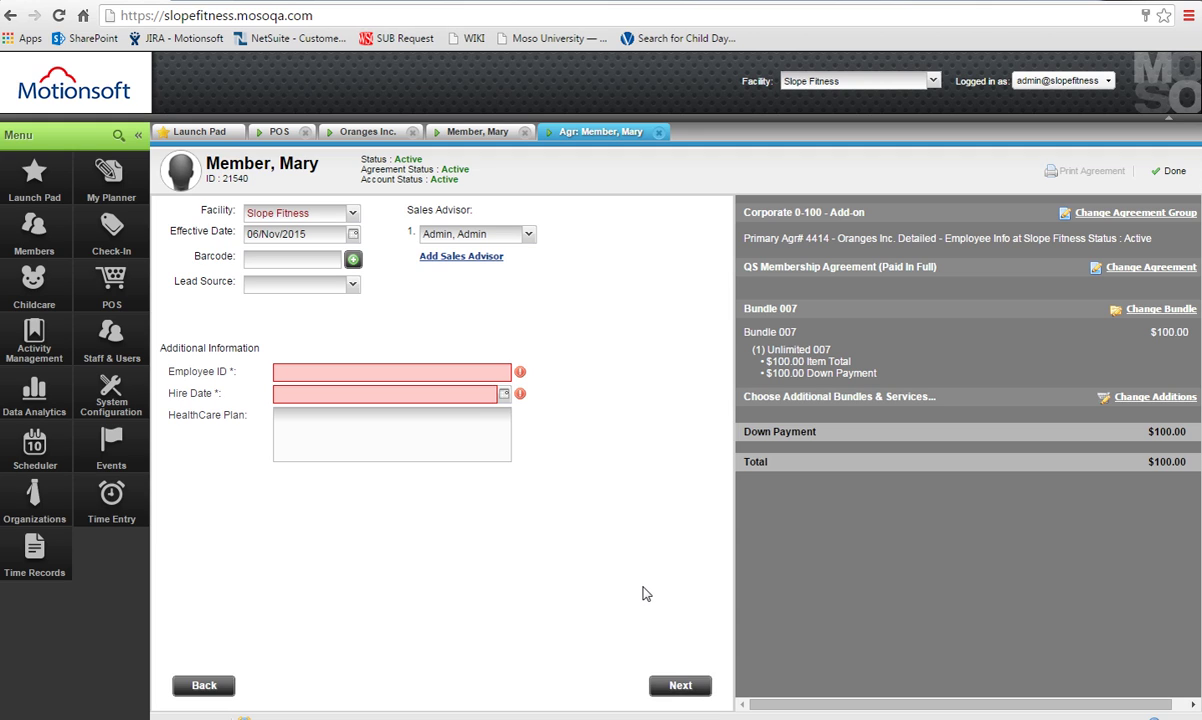
Fill in the employee ID and a hire date of 02/01/2000.
click(382, 373)
text(123456)
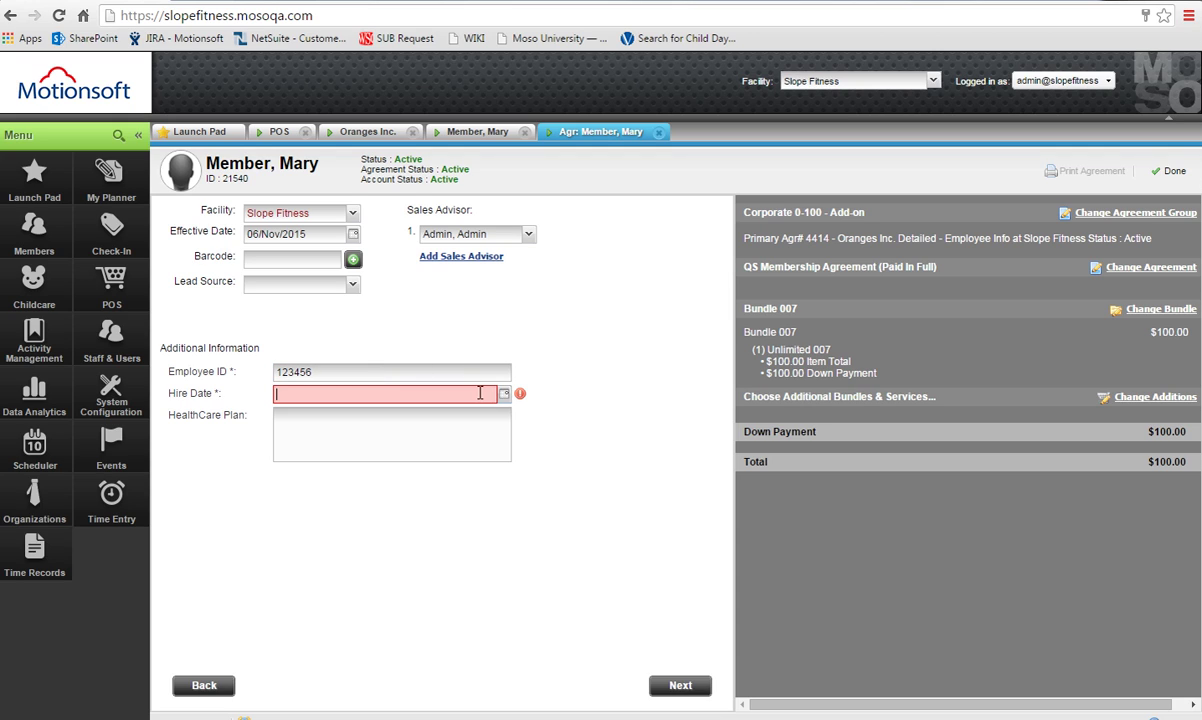
click(483, 392)
text(02/01/2000)
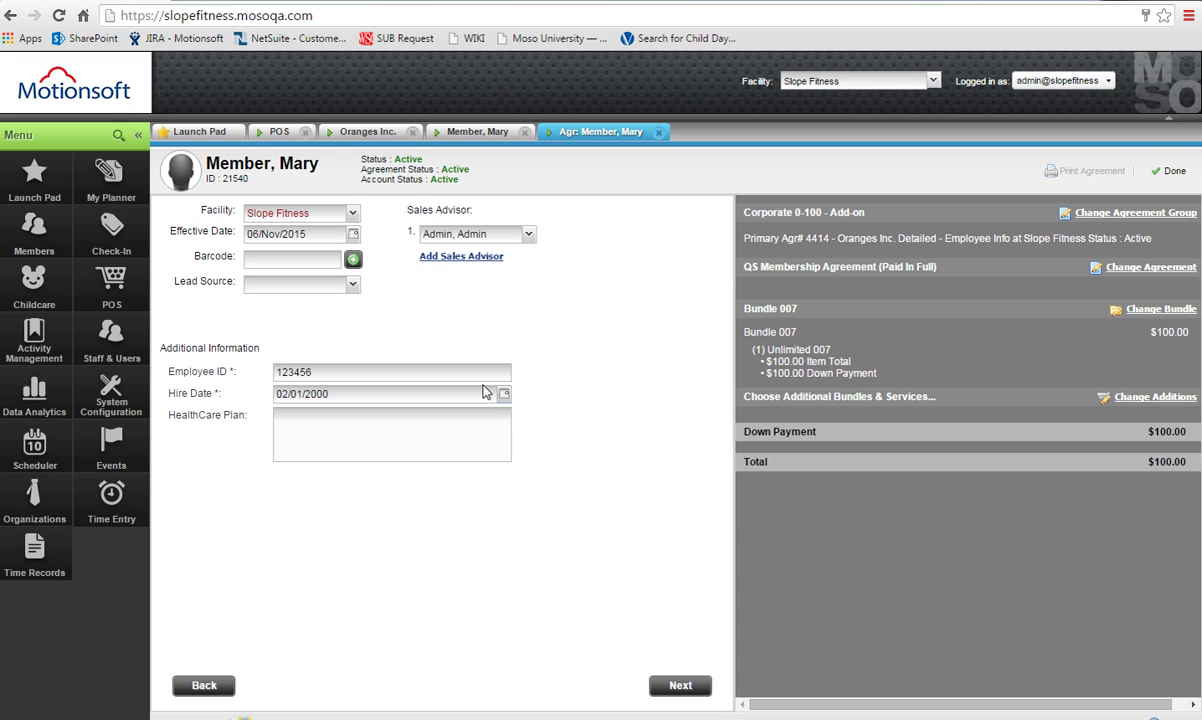
click(460, 430)
Clear the employee ID to confirm it is required, then restore it and continue to funding sources.
drag(386, 372, 181, 392)
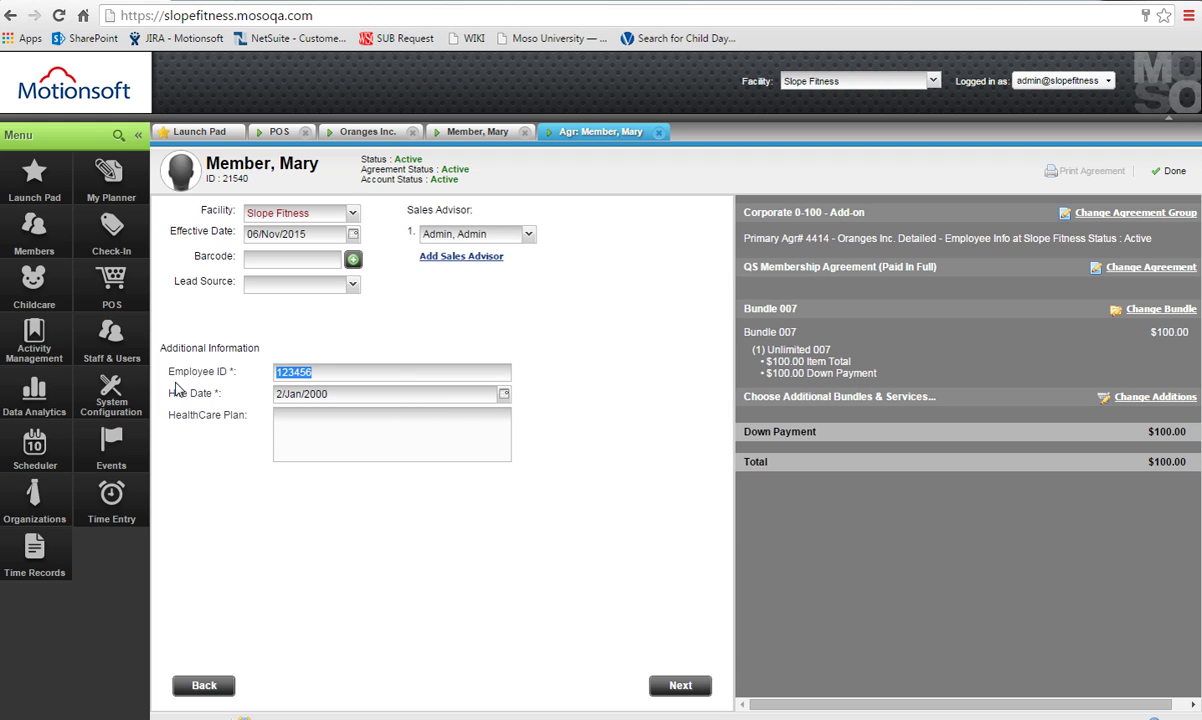
key(BackSpace)
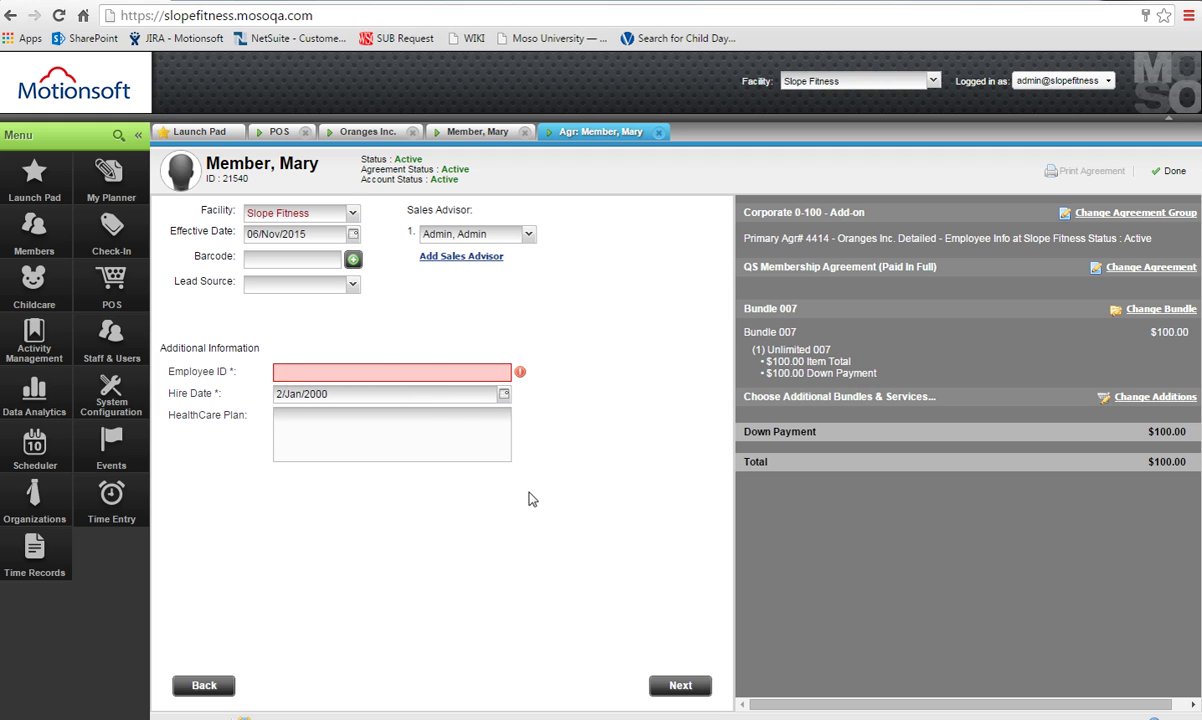
click(673, 686)
click(484, 373)
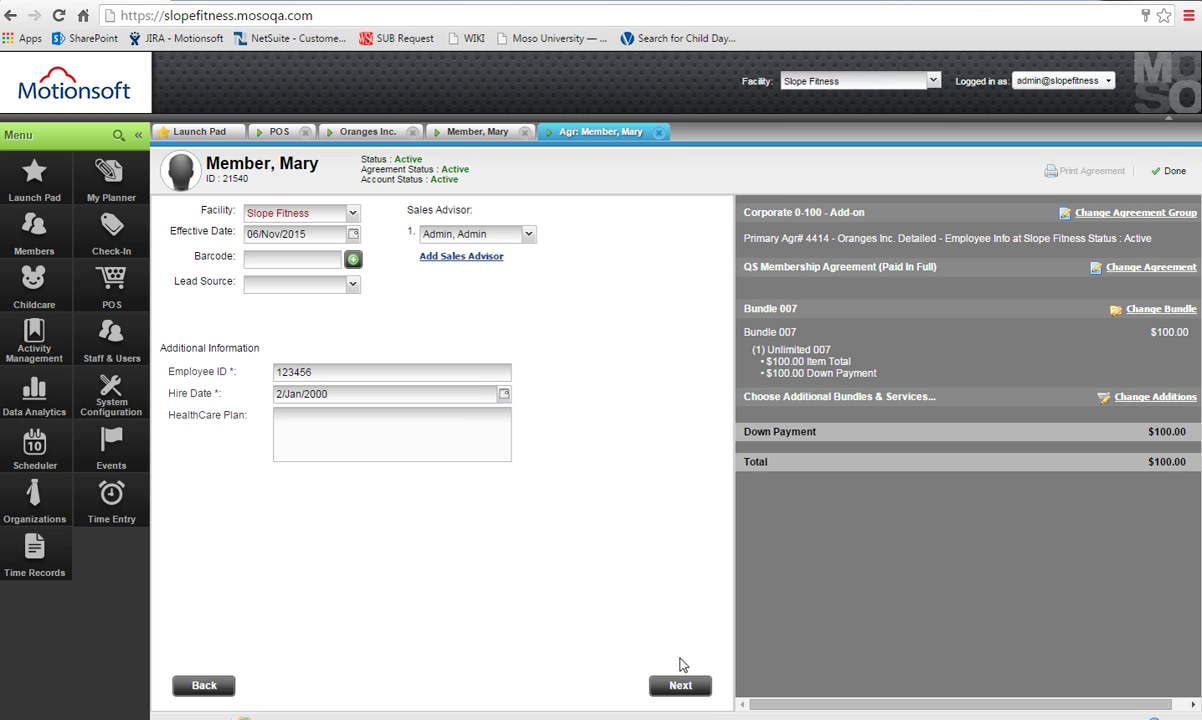
click(687, 687)
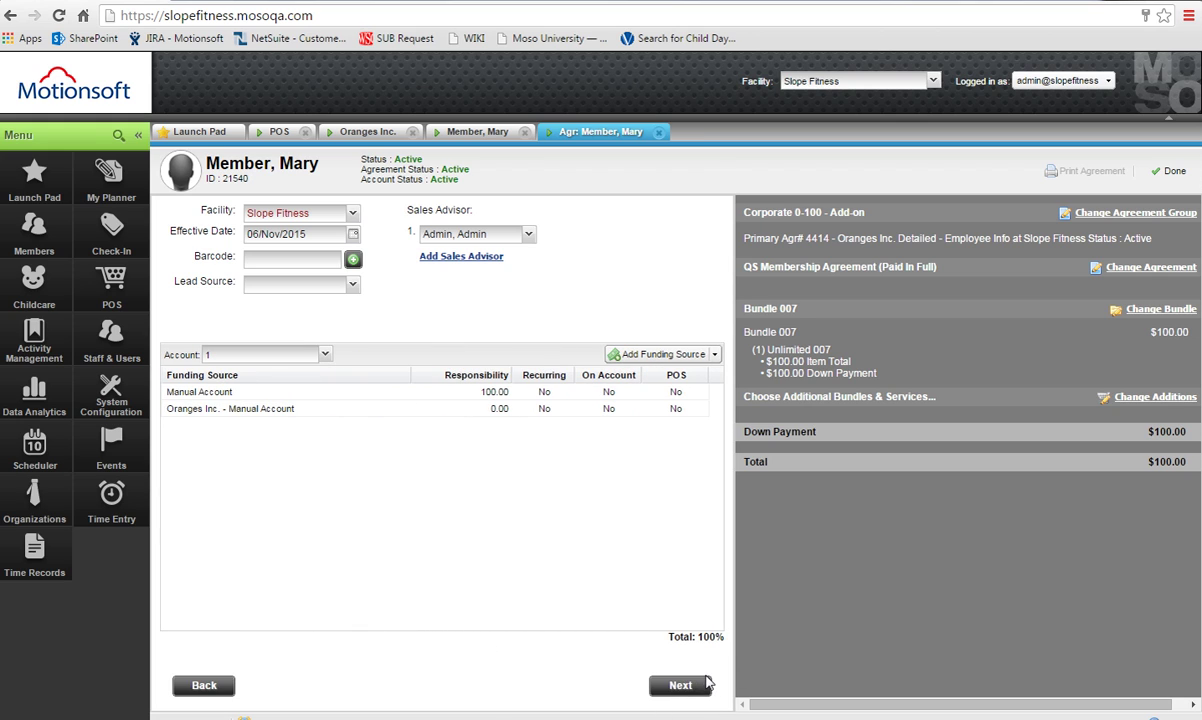
Finalize the add-on agreement and pay its $100 down payment in cash.
click(703, 686)
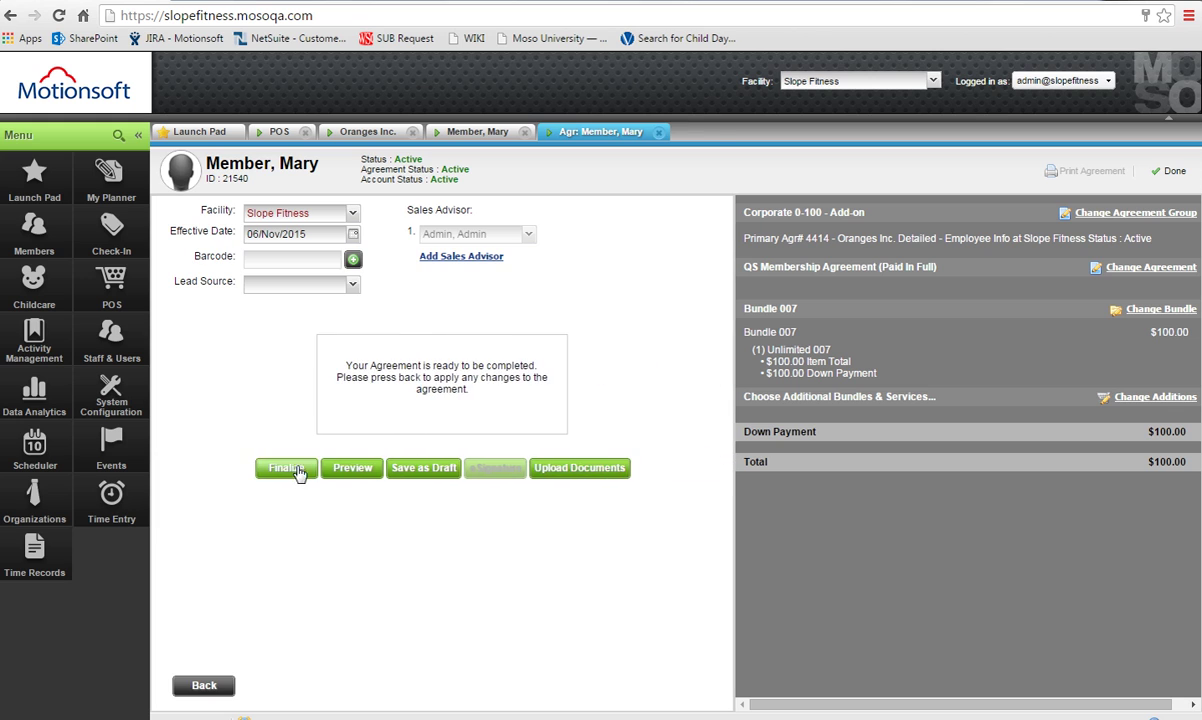
click(287, 467)
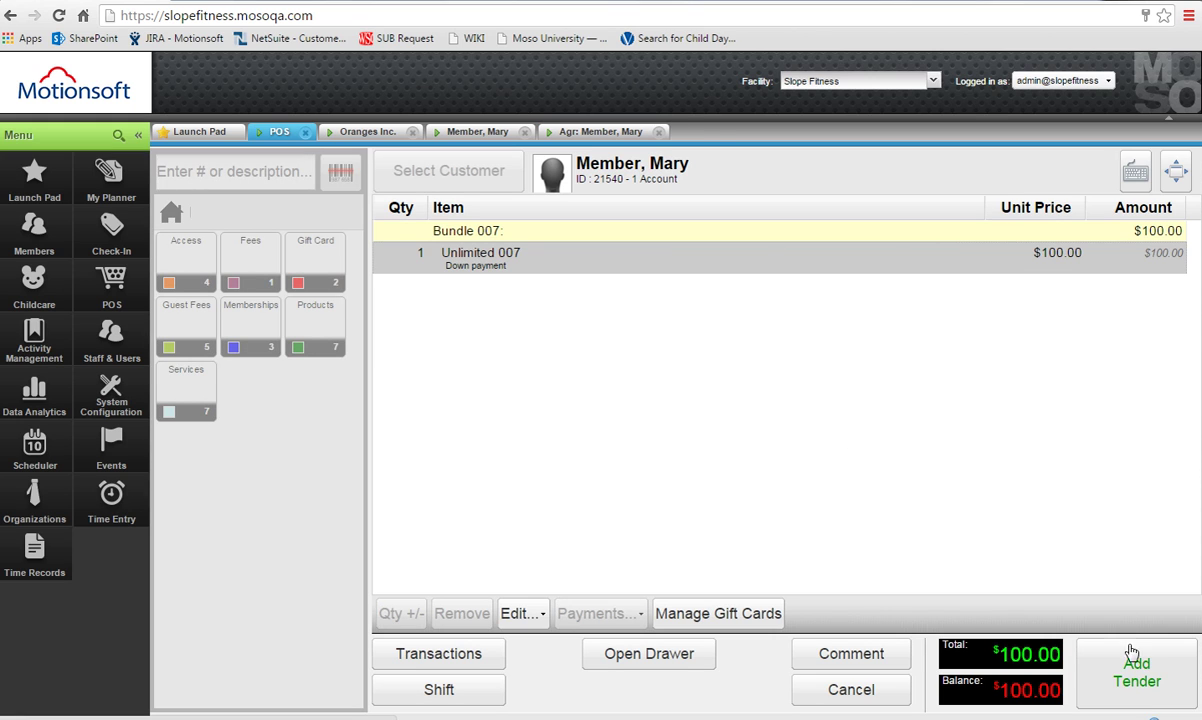
click(1135, 675)
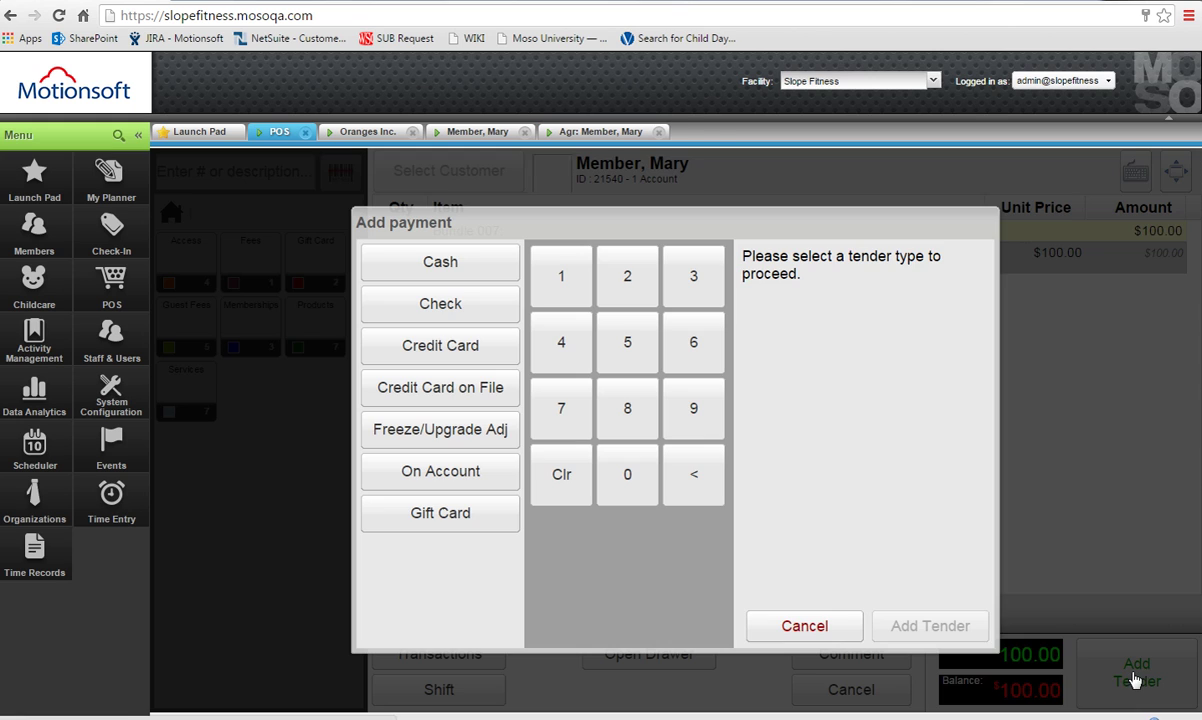
click(448, 265)
click(920, 630)
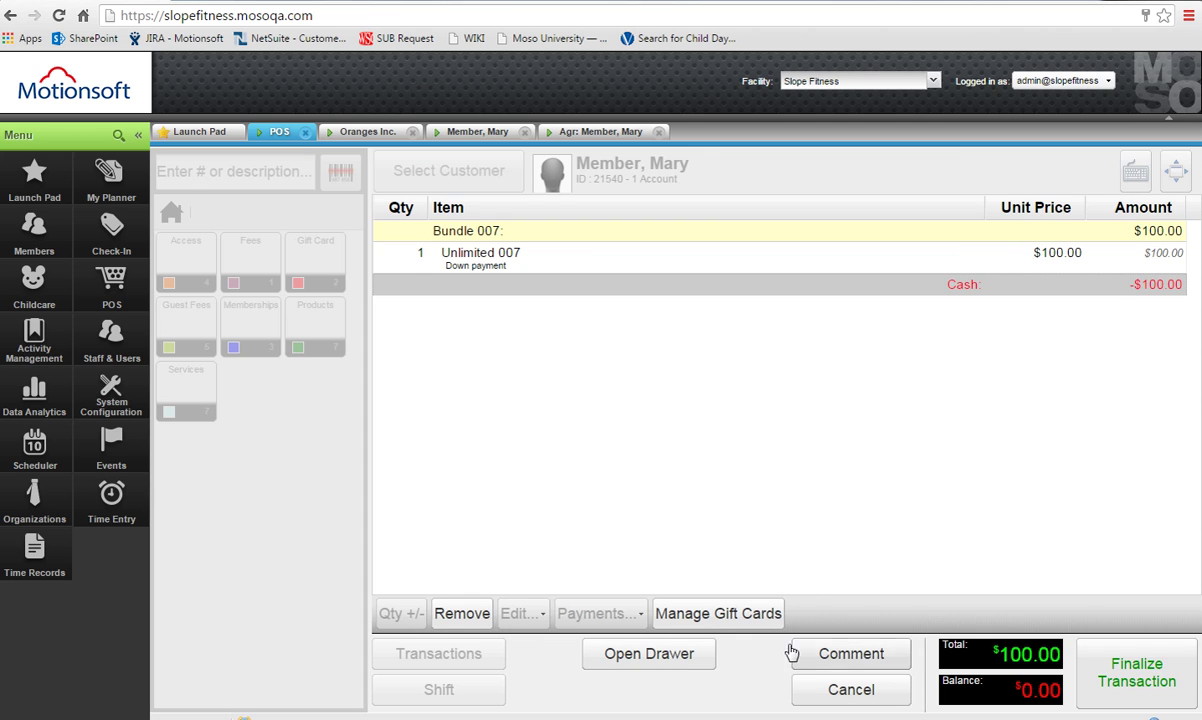
click(1164, 695)
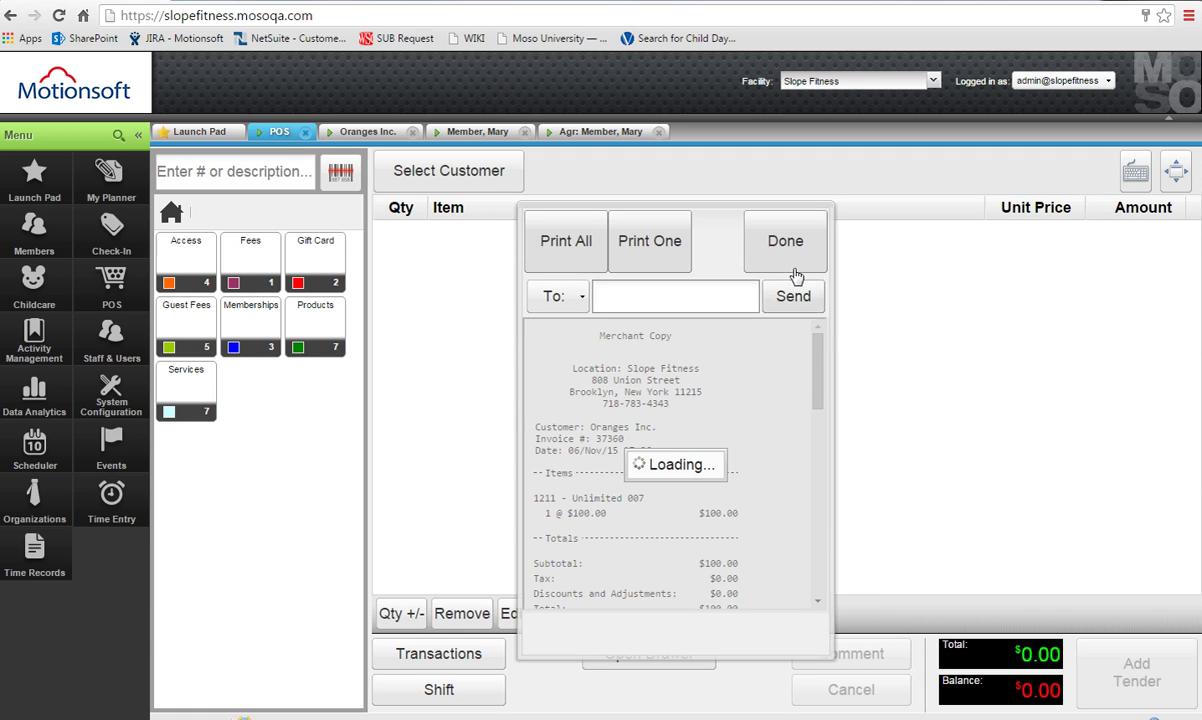
click(785, 245)
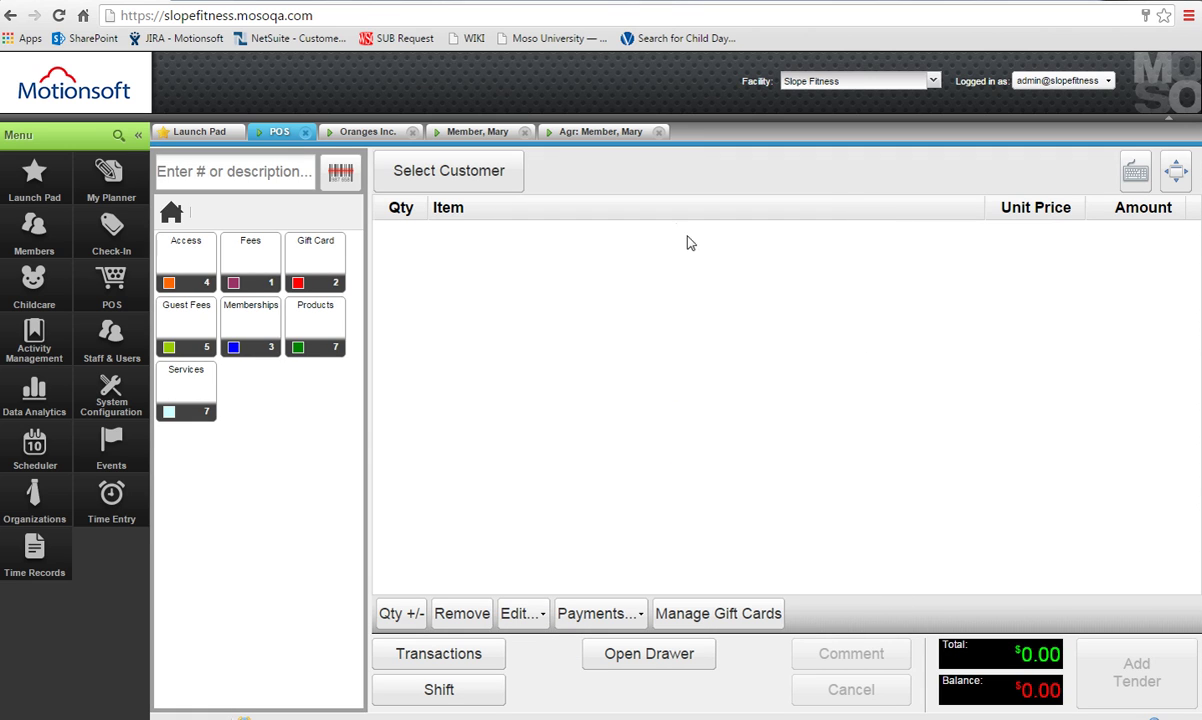
Close the finished agreement wizard and go back to the member's profile.
click(596, 133)
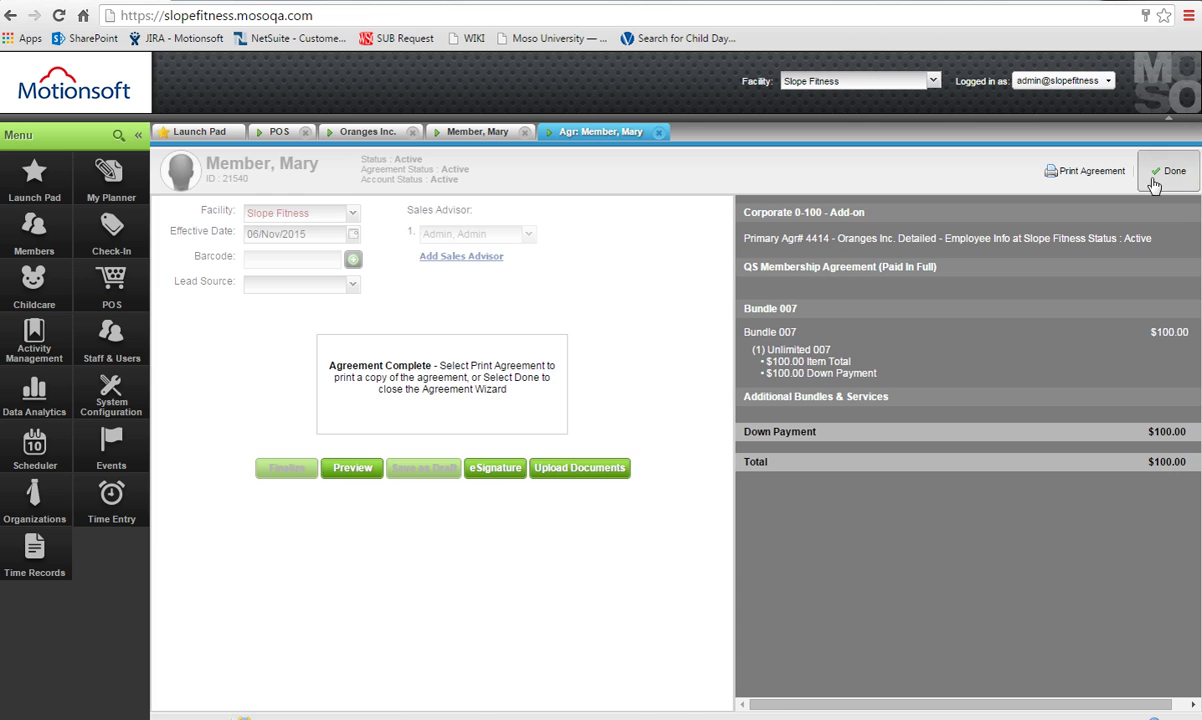
click(1162, 167)
click(478, 131)
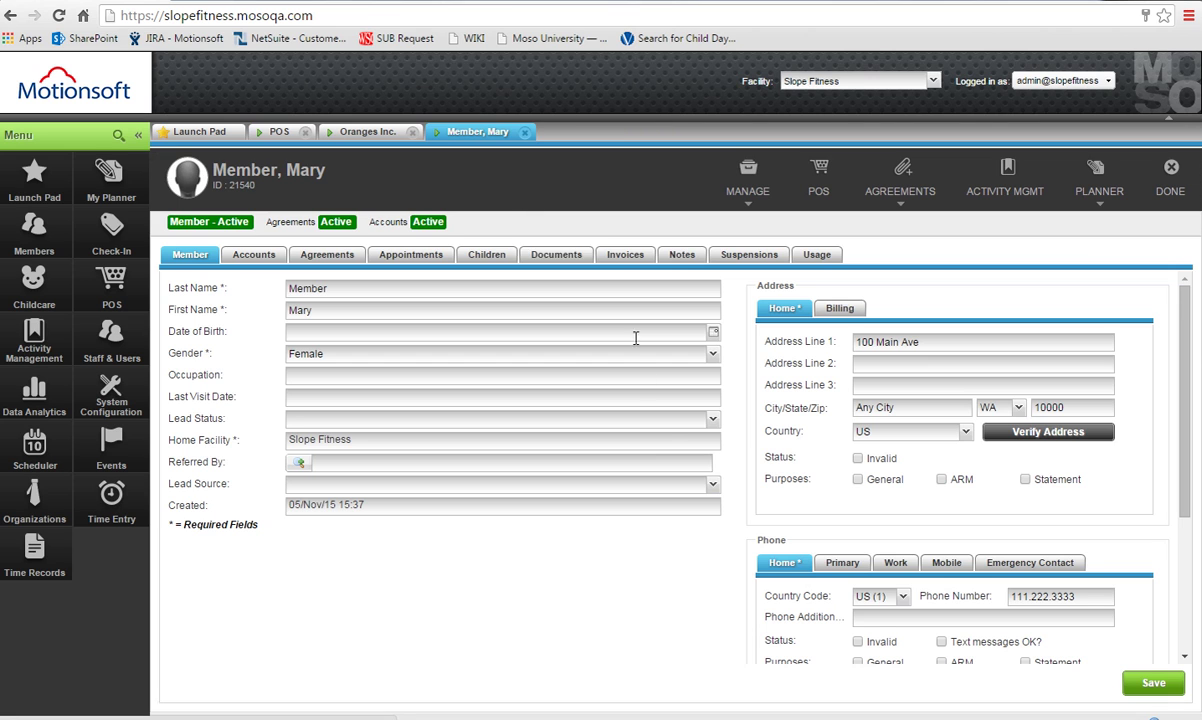
List the member's agreements, widen the Name column, and expand add-on #4415 to show primary #4414.
click(336, 256)
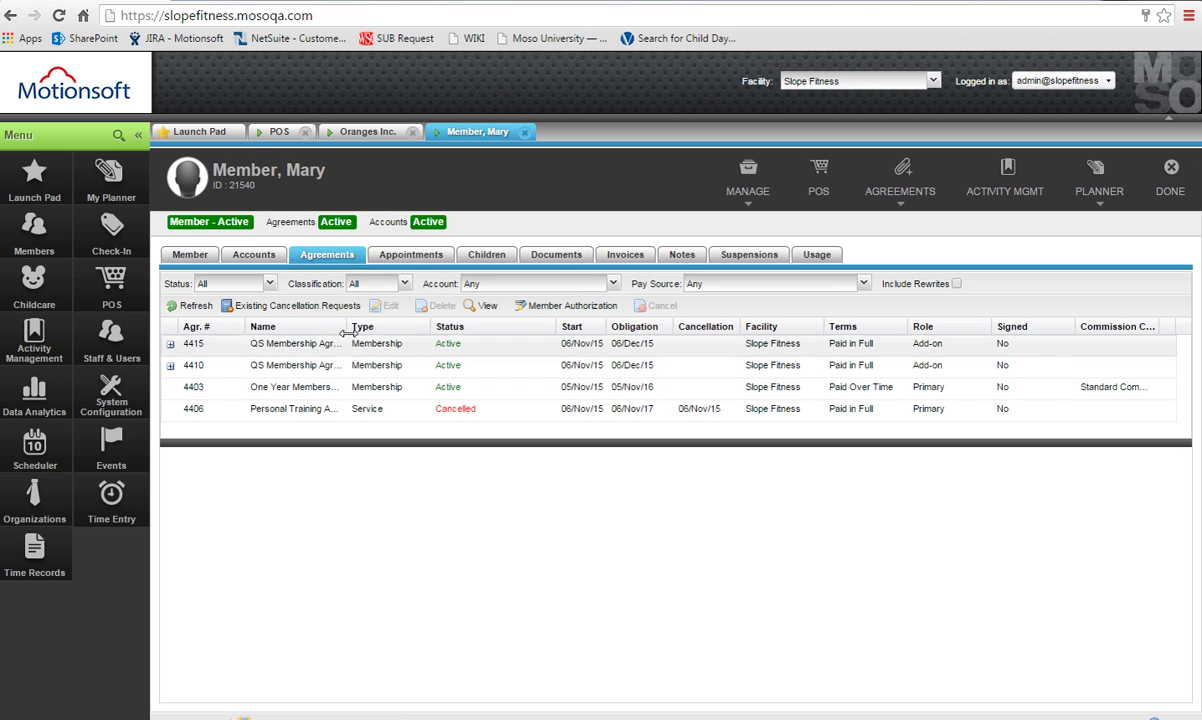
drag(348, 327, 444, 327)
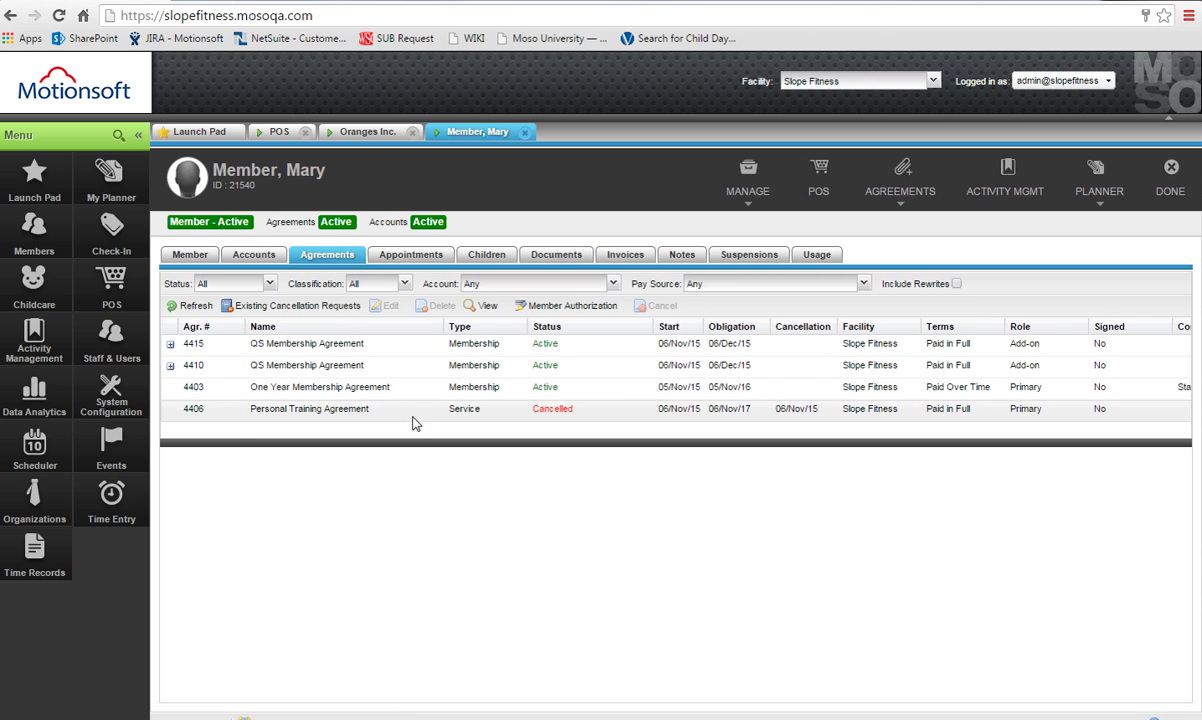
click(403, 365)
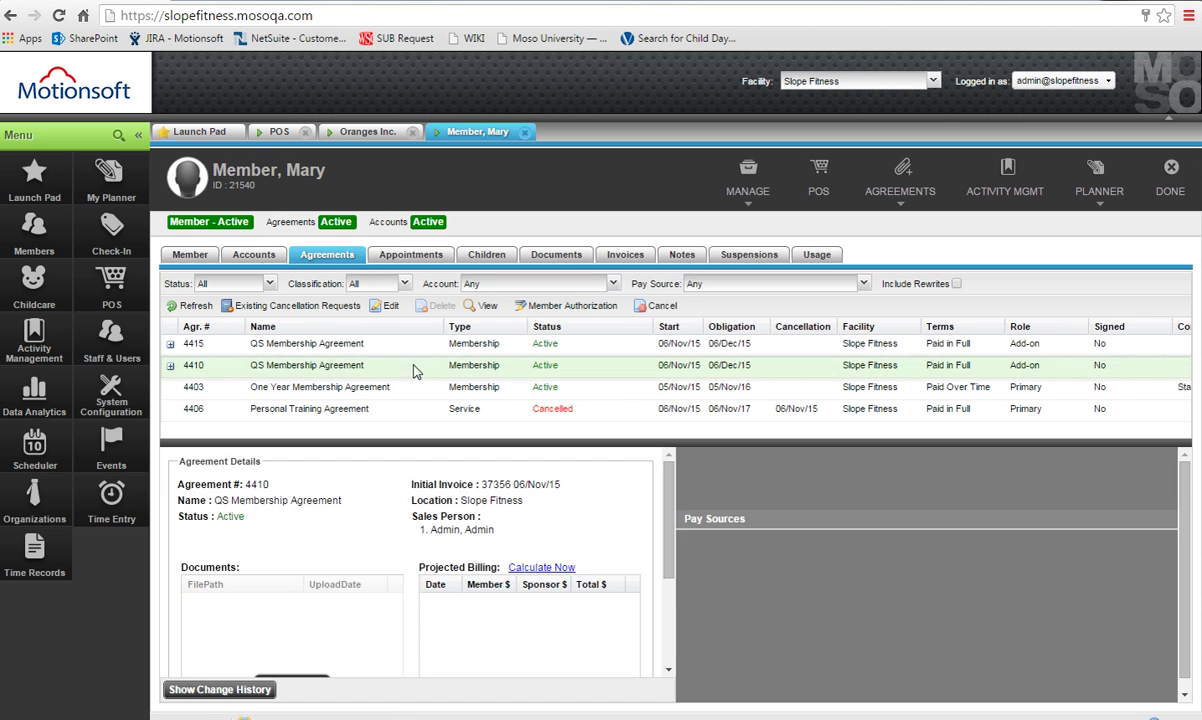
click(201, 344)
click(170, 344)
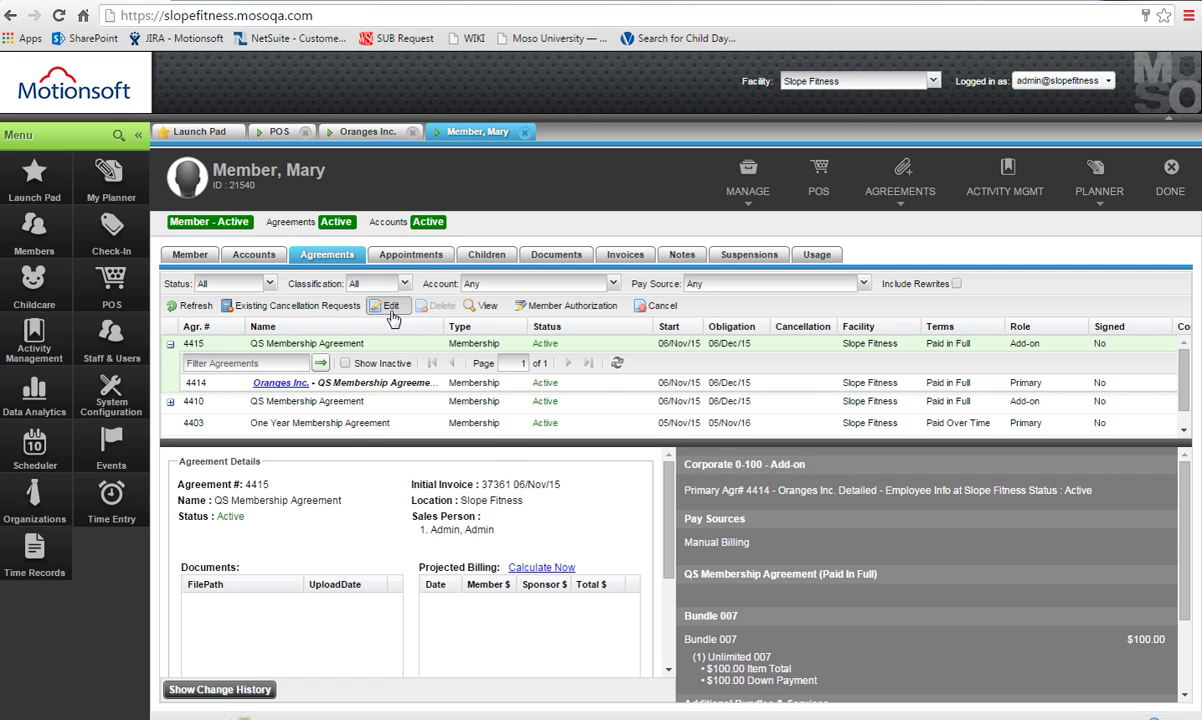
Enter BCBS in the add-on agreement's HealthCare Plan data field and save.
click(390, 307)
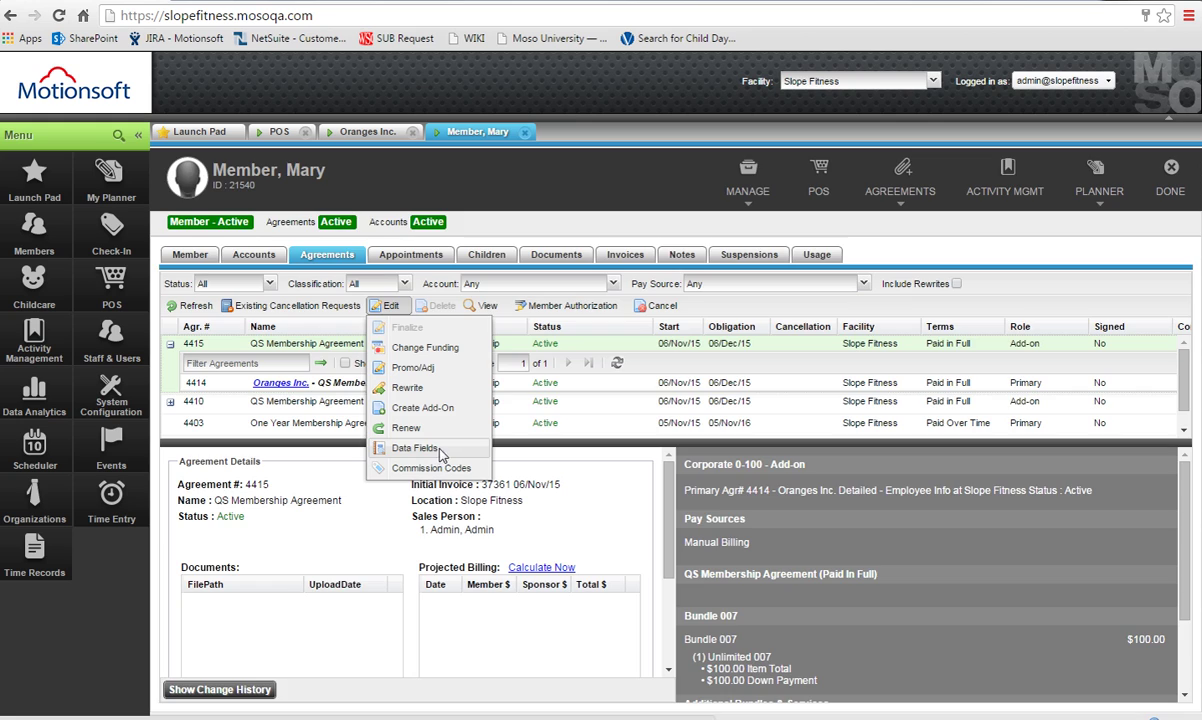
click(440, 450)
click(703, 387)
text(BCBS)
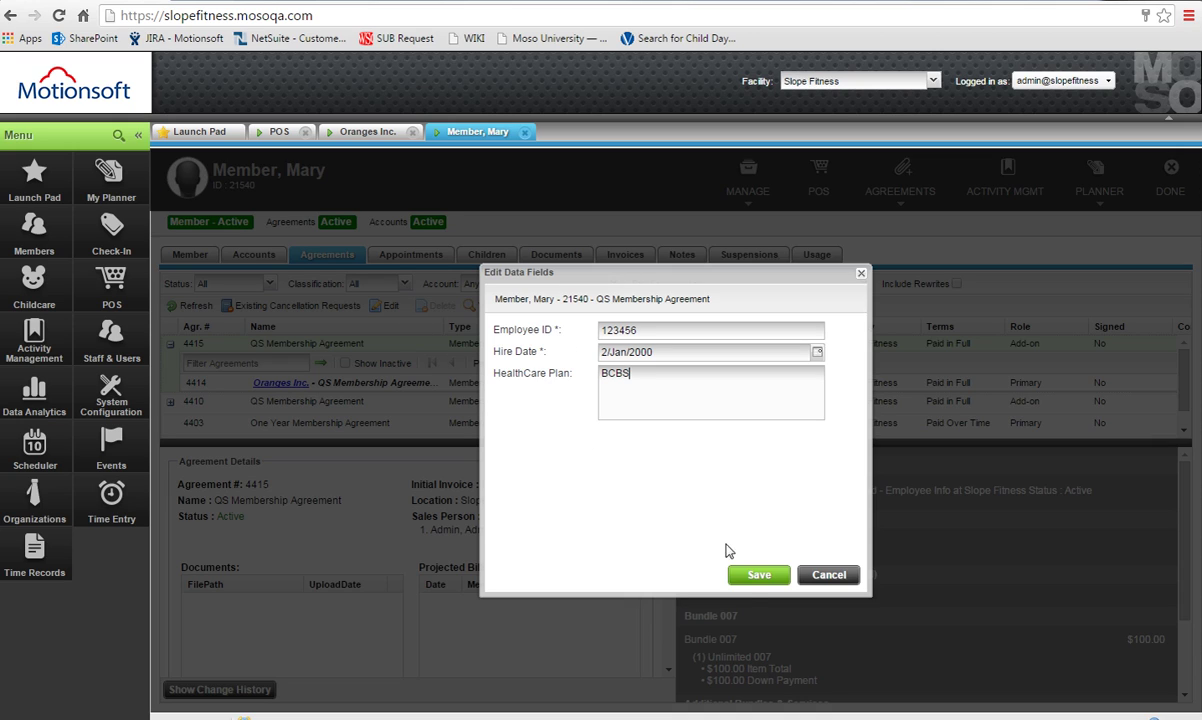
click(758, 580)
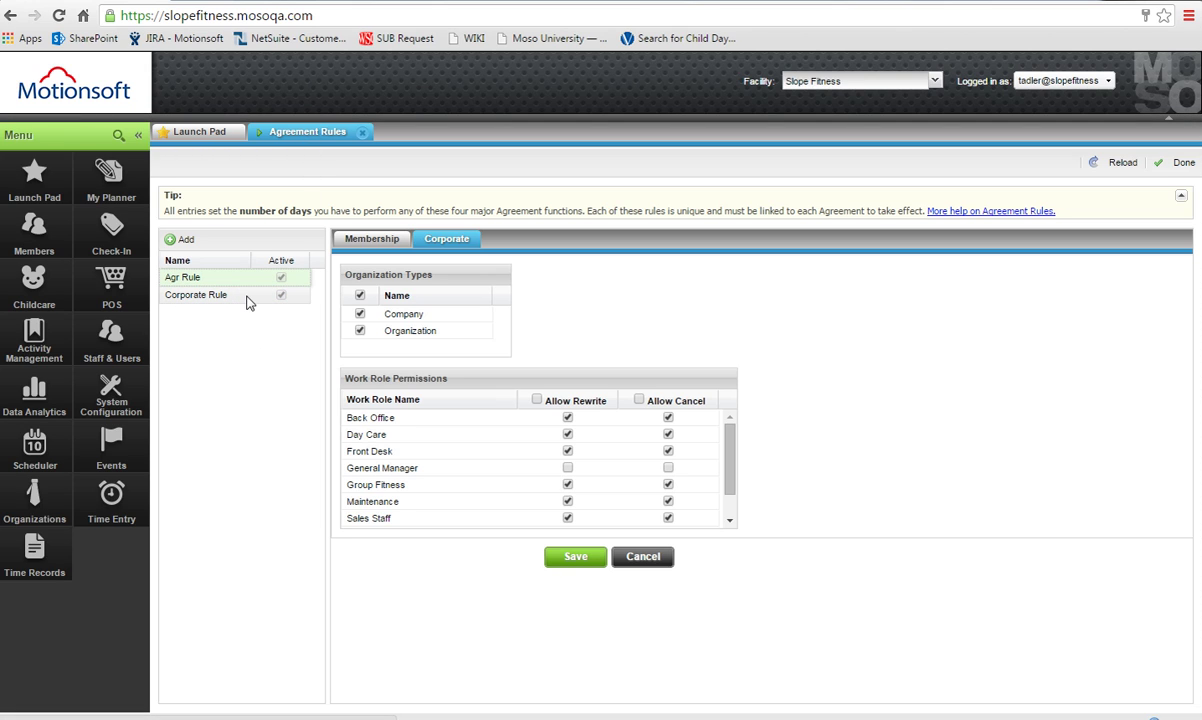
click(355, 241)
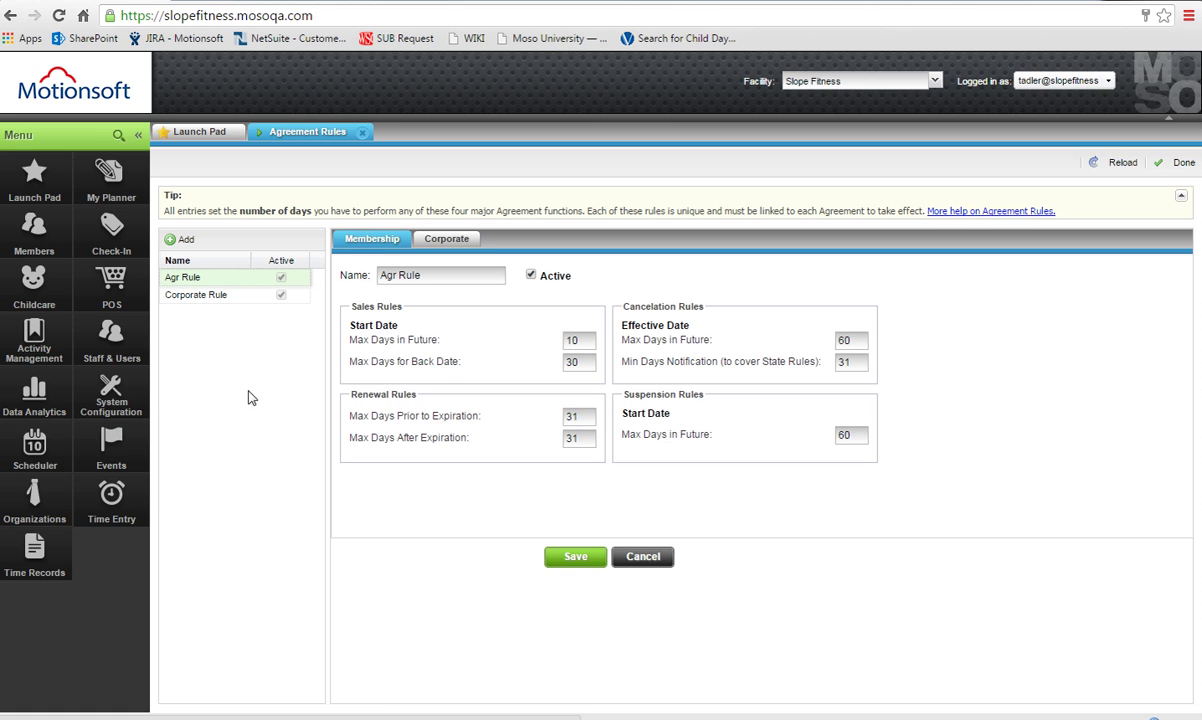
click(446, 241)
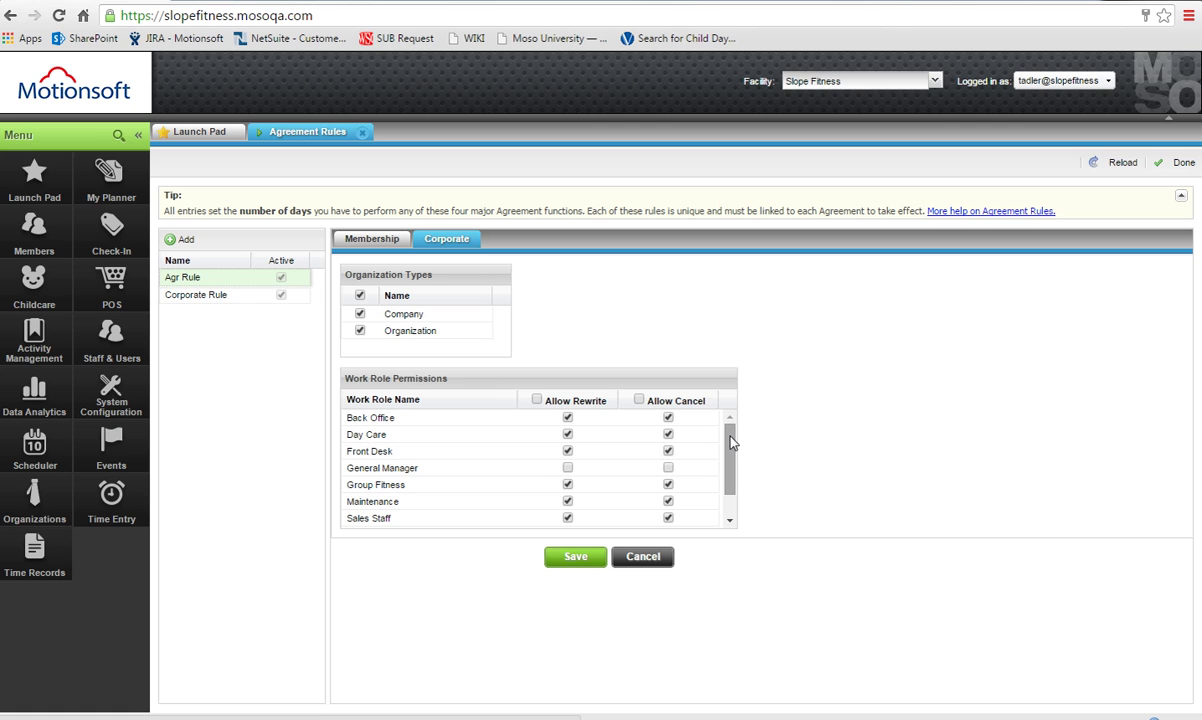
mouse_move(731, 443)
mouse_down()
mouse_move(734, 500)
mouse_move(748, 430)
mouse_up()
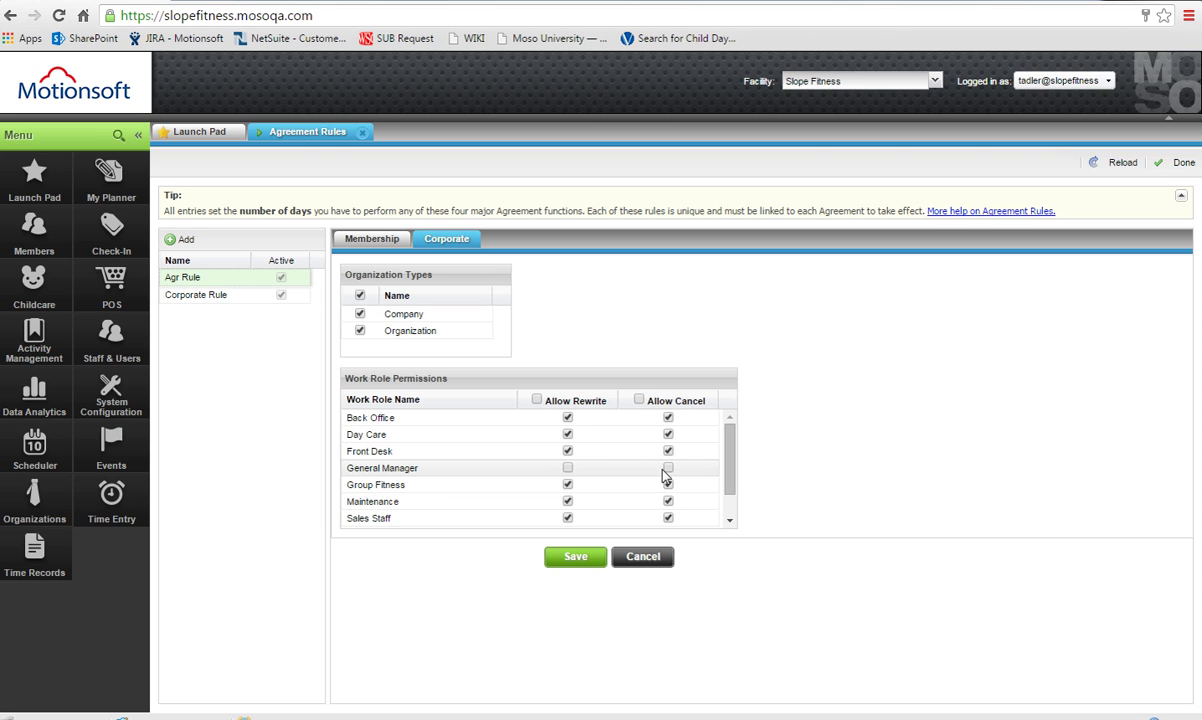
Check the current user's work roles and save Agr Rule with General Manager denied rewrite and cancel.
click(1062, 80)
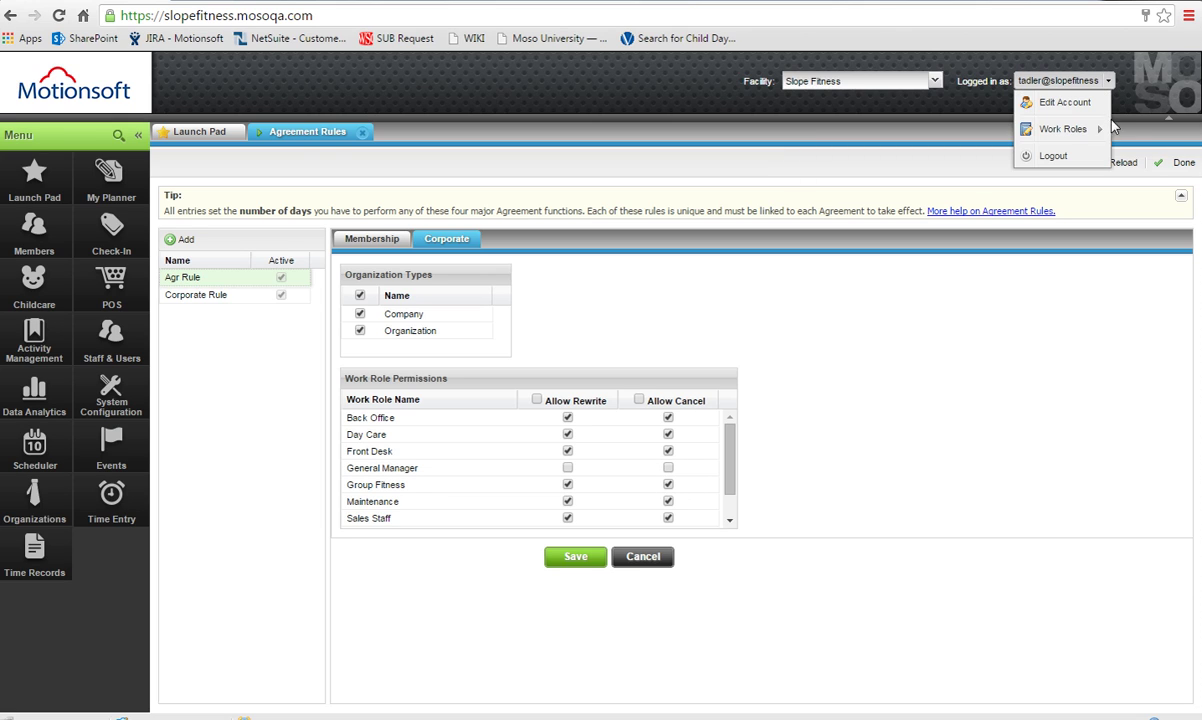
mouse_move(1101, 137)
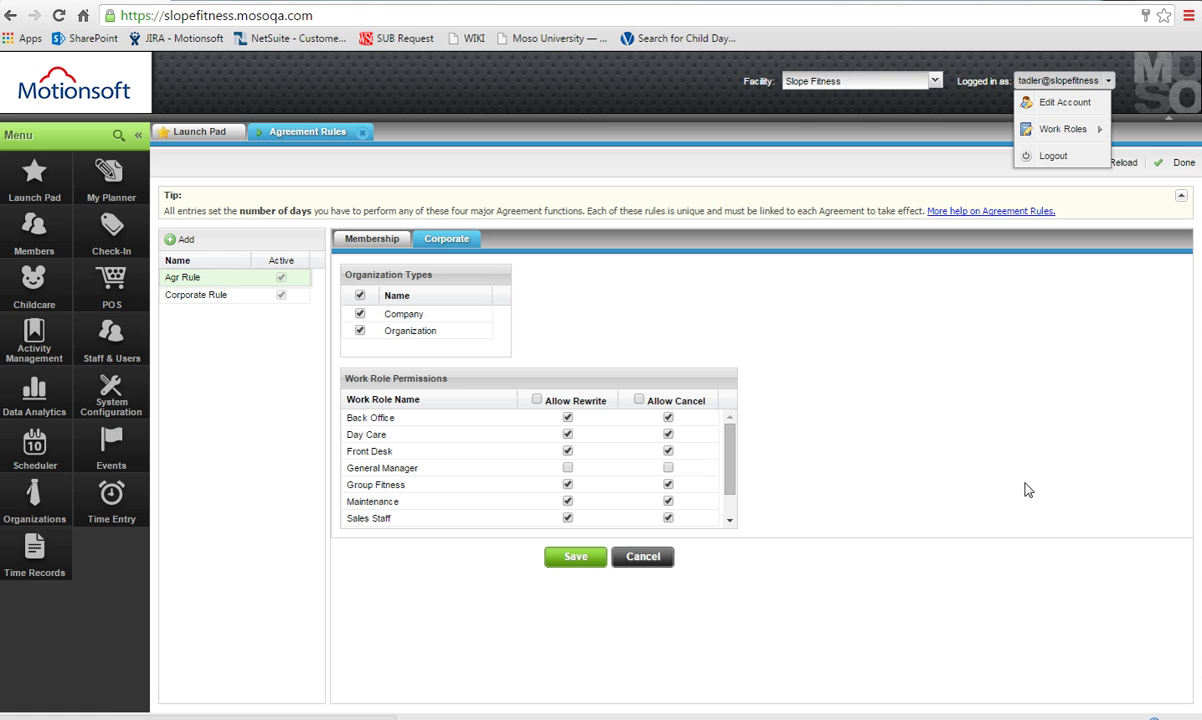
click(578, 564)
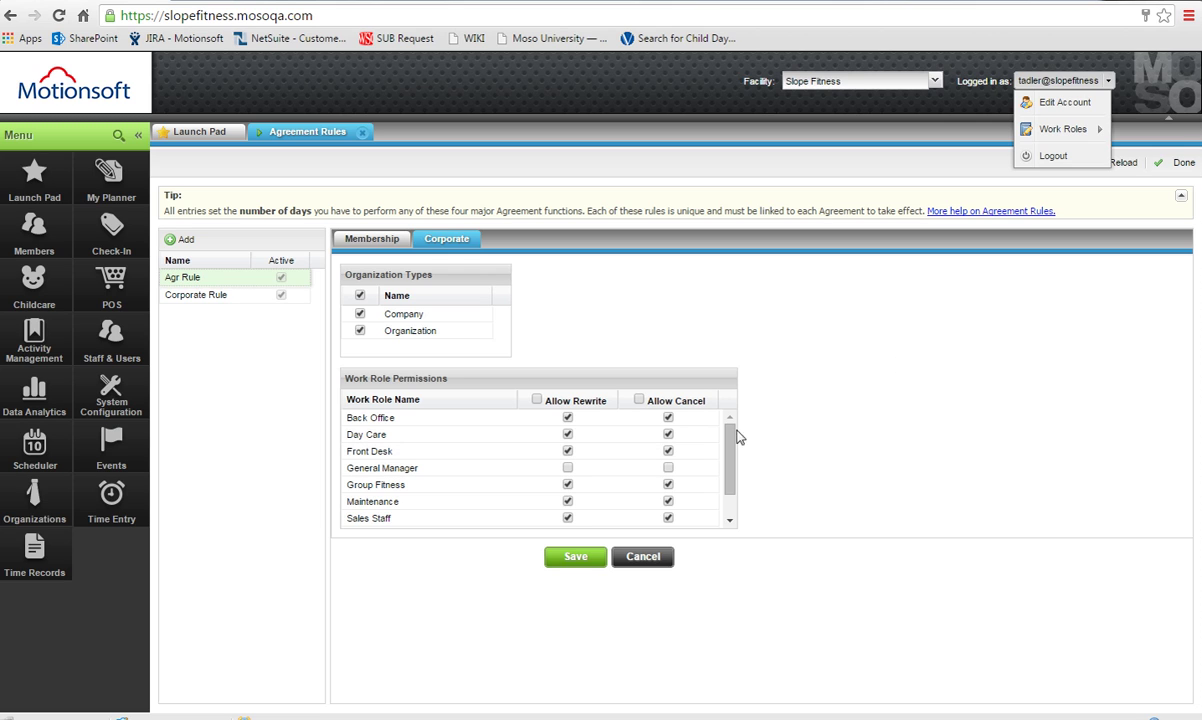
click(117, 136)
Find Staff Work Roles via menu search and edit General Manager's agreement classification permissions.
text(s)
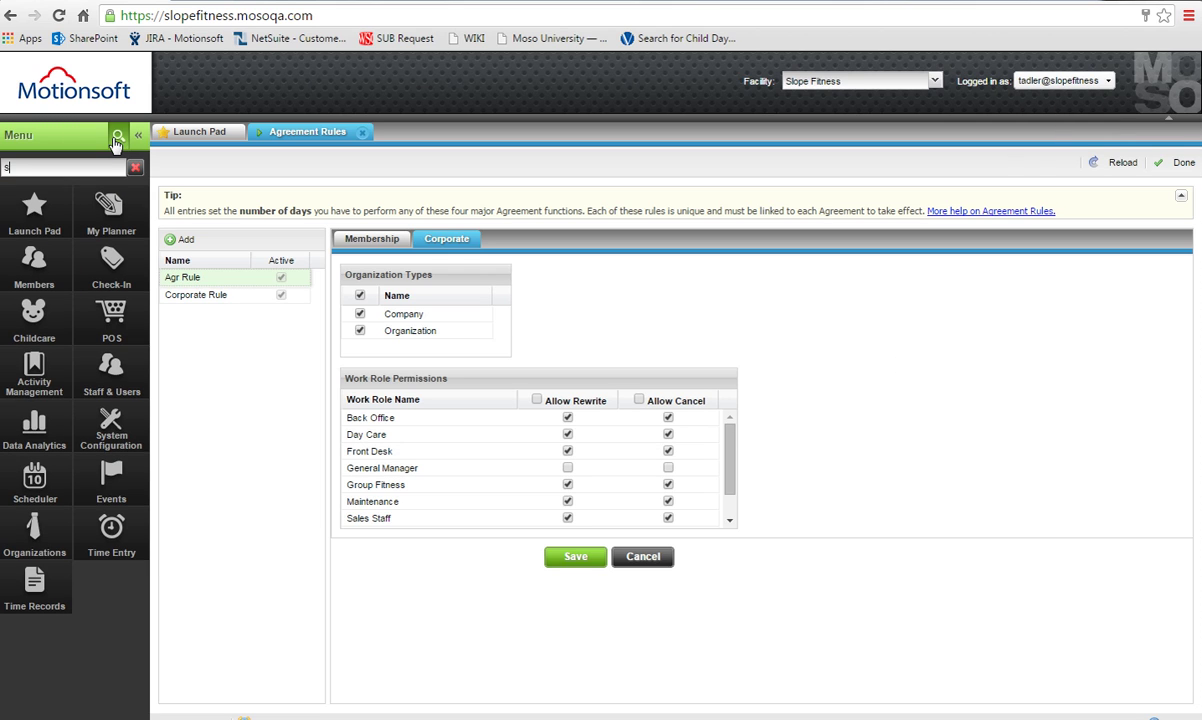
text(taff)
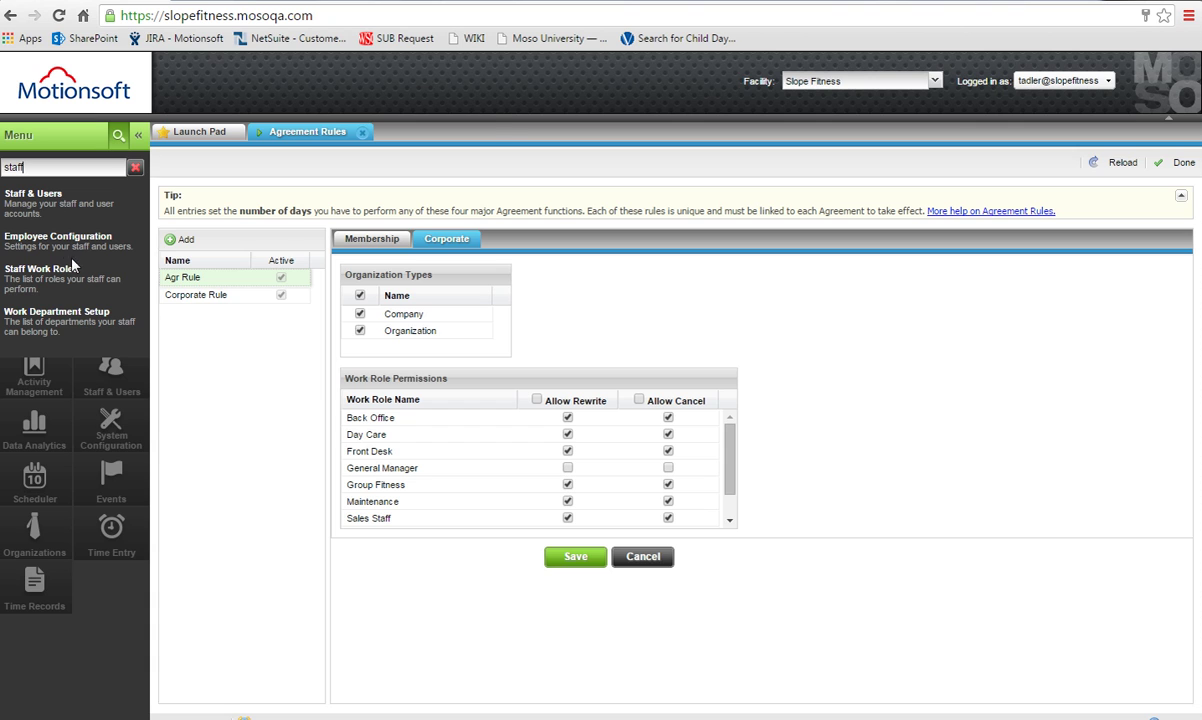
click(75, 270)
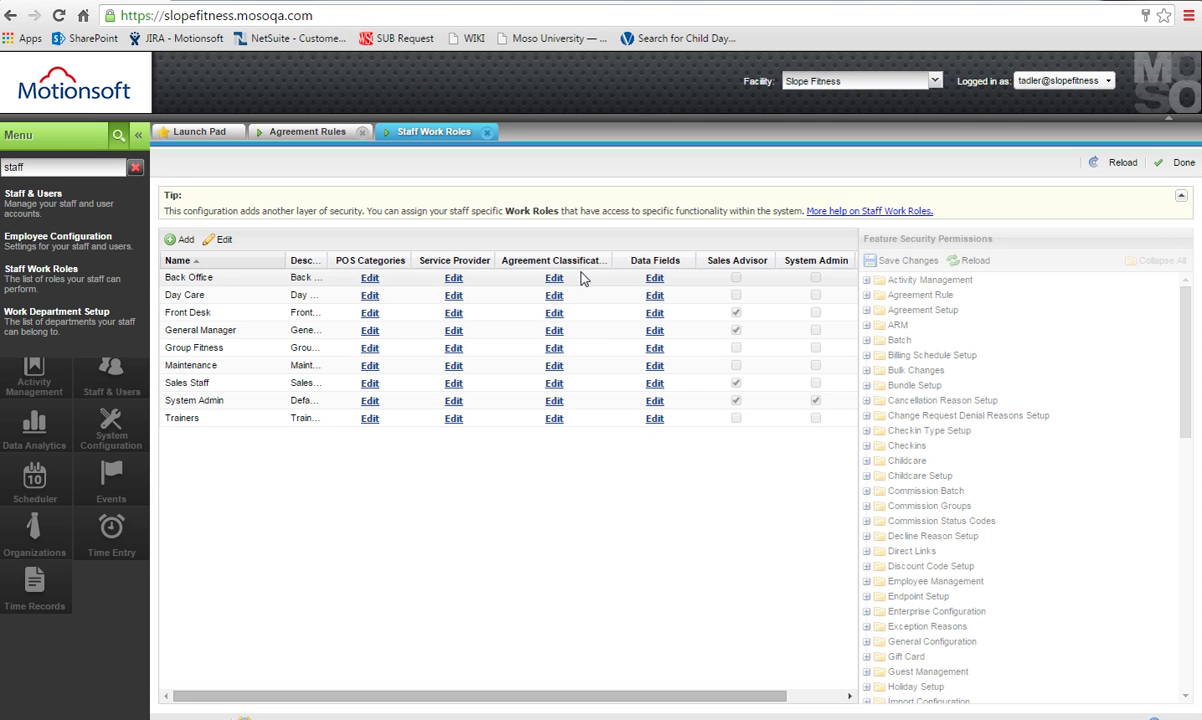
click(554, 330)
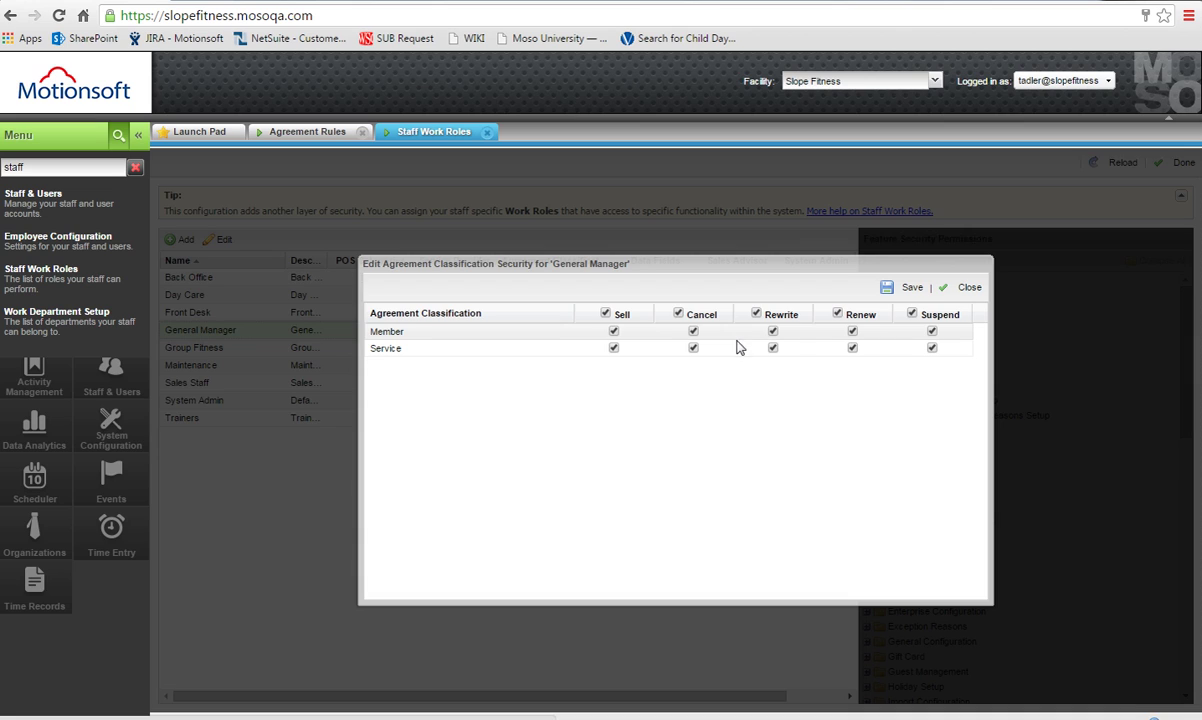
Toggle Member agreement Cancel and Rewrite off and back on, save, and dismiss the error.
click(694, 333)
click(773, 333)
click(772, 331)
click(693, 331)
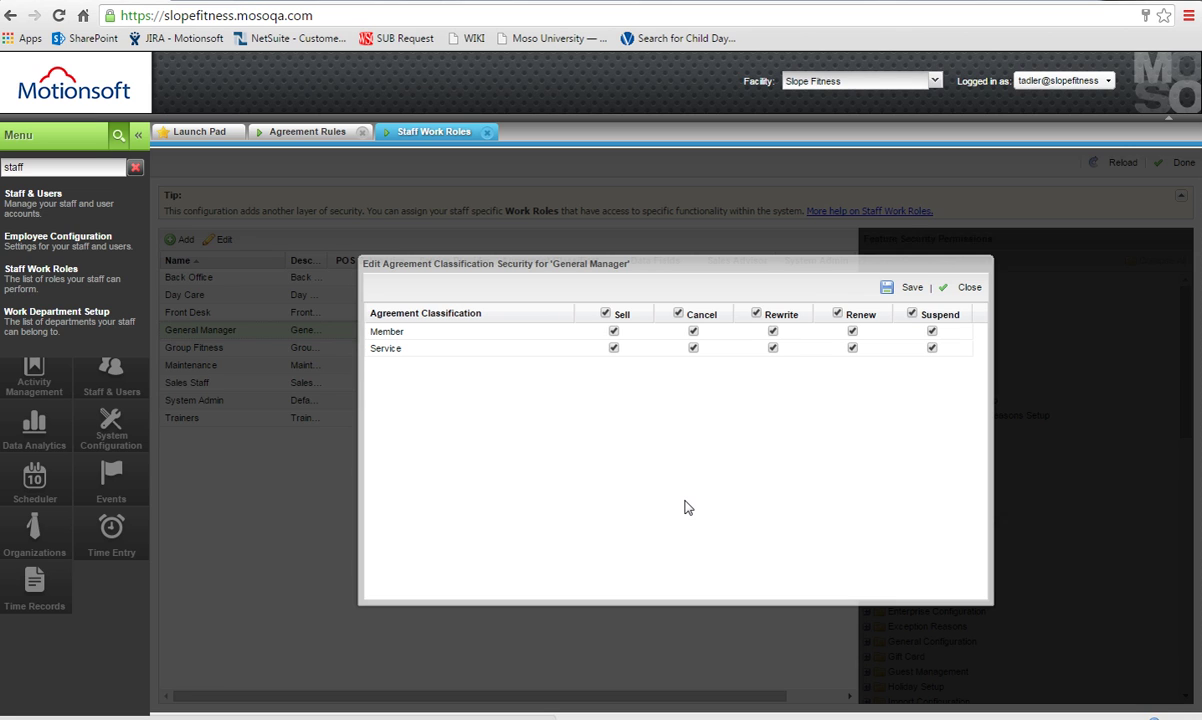
click(887, 287)
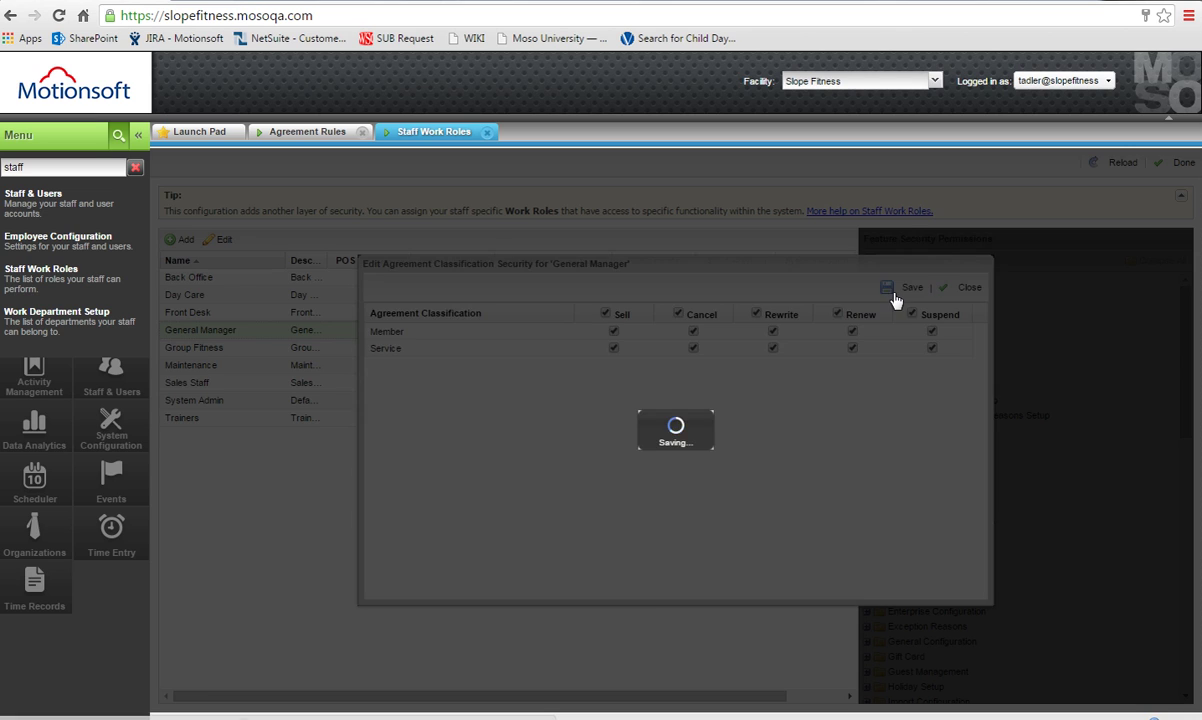
click(718, 451)
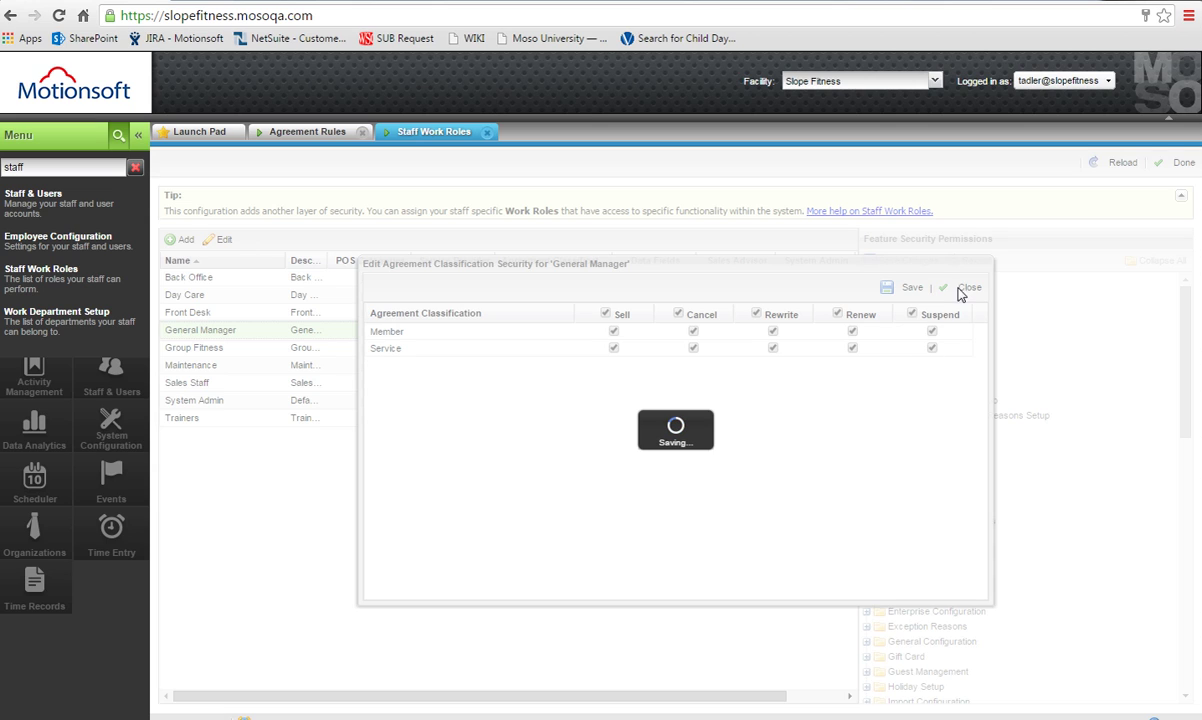
Search members for 'member' and open the test member's Agreements tab.
click(297, 131)
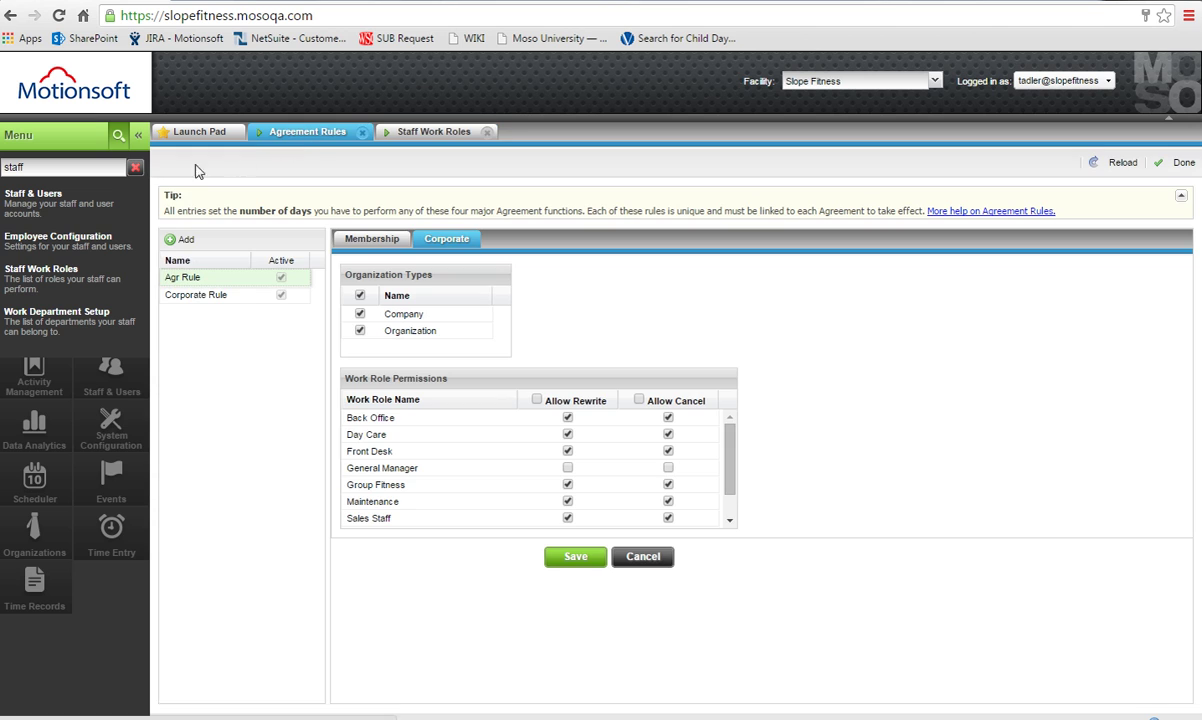
click(136, 169)
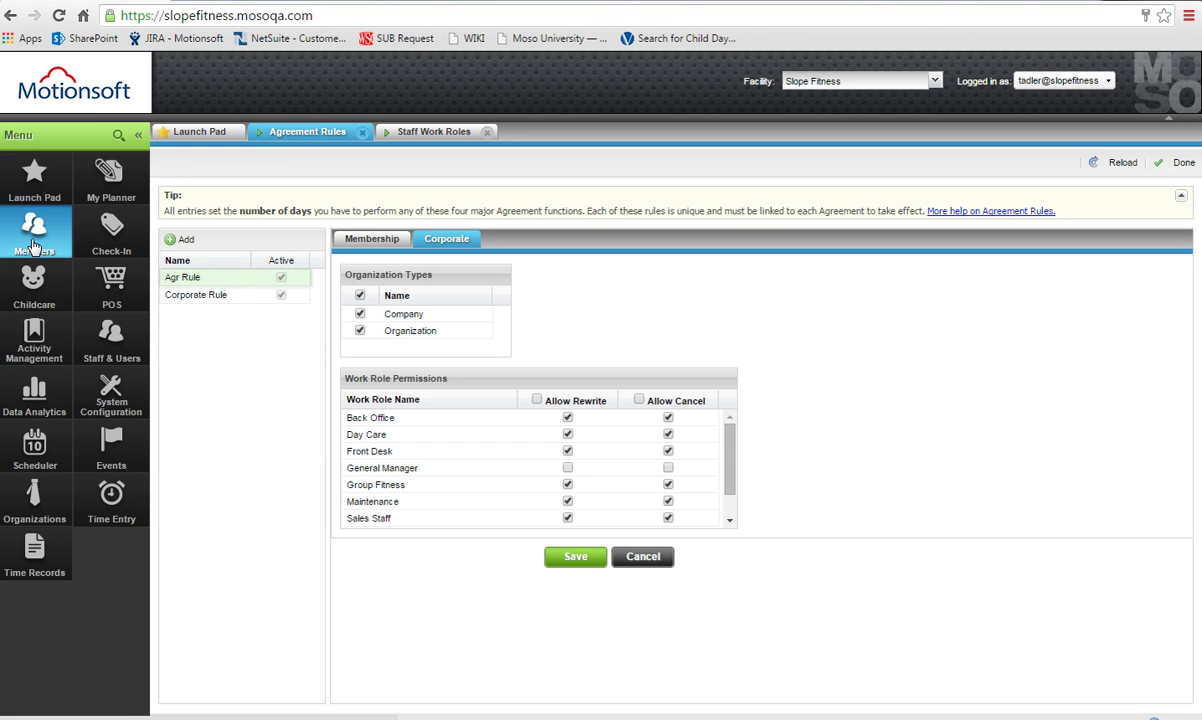
click(34, 230)
click(412, 277)
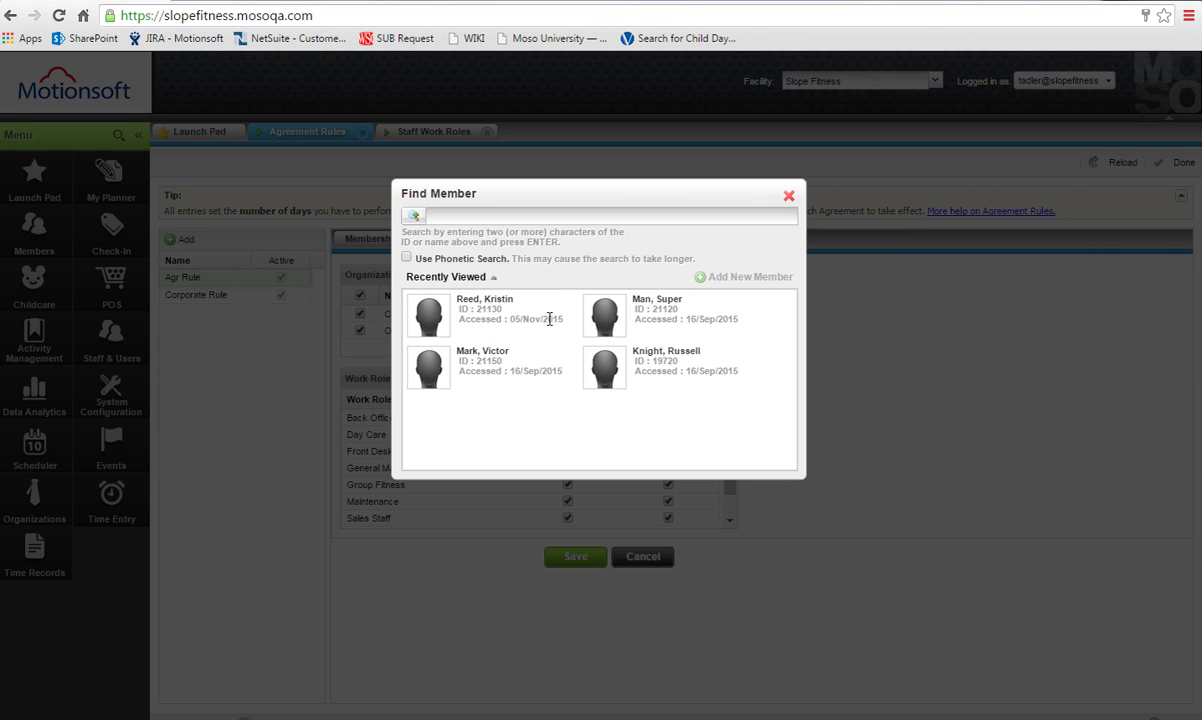
click(497, 212)
text(member)
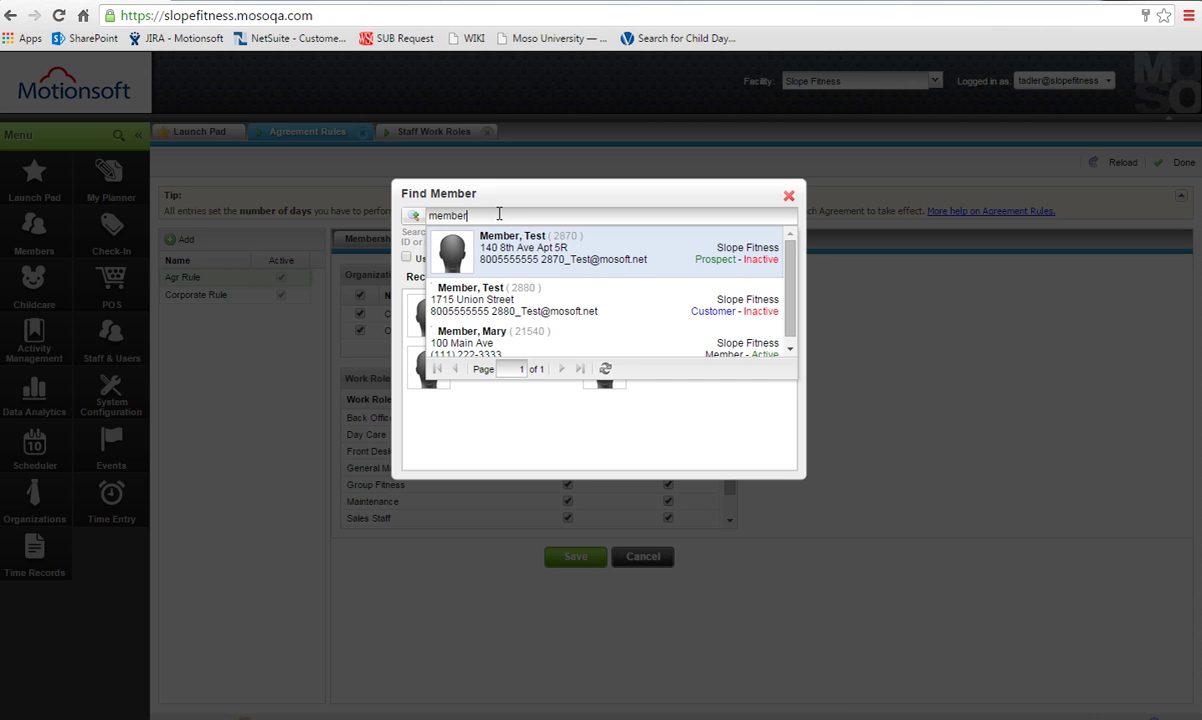
click(592, 350)
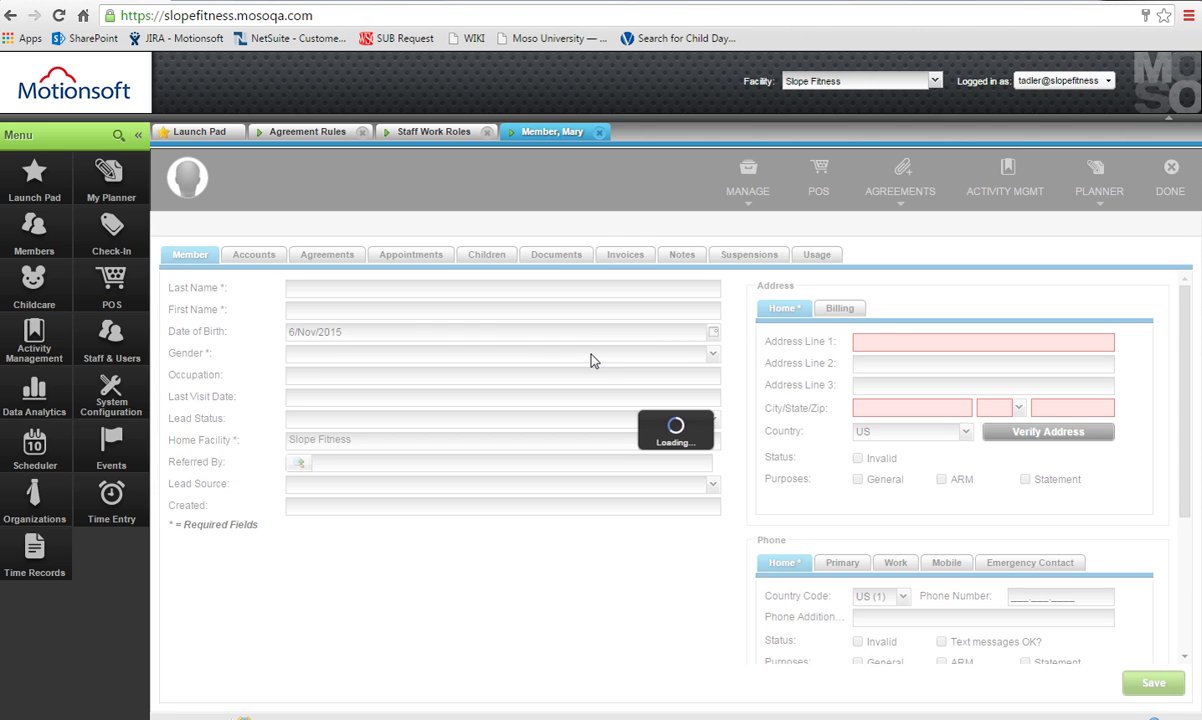
click(322, 252)
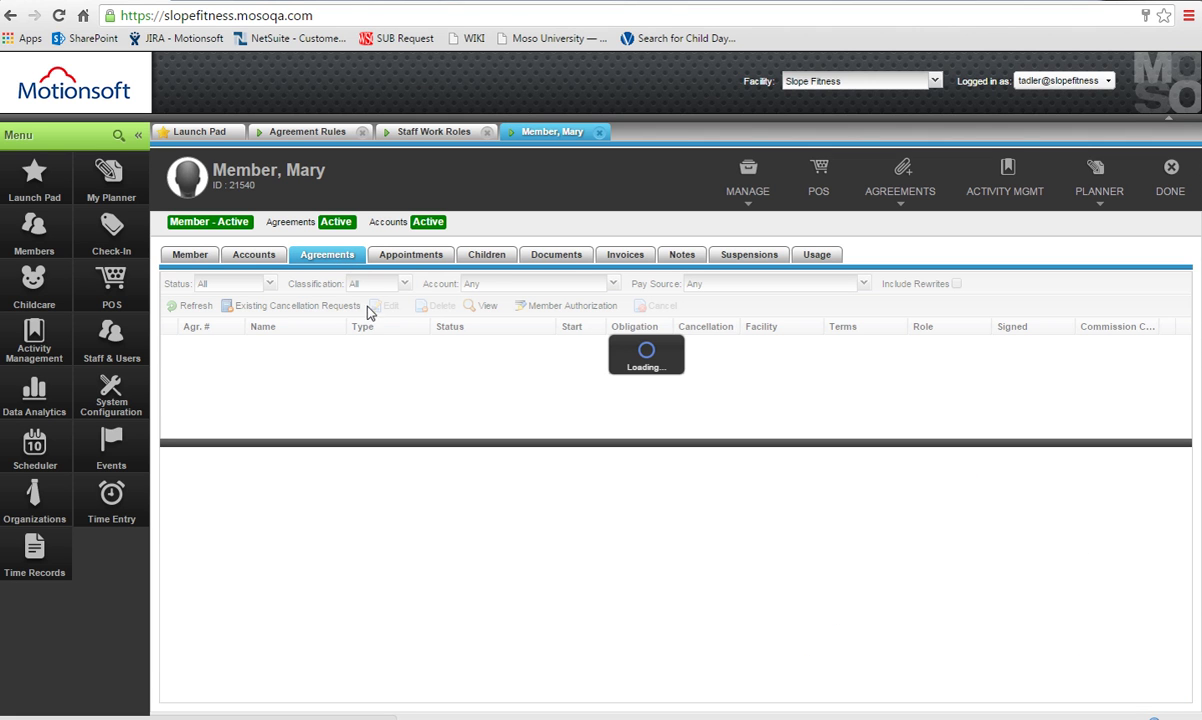
Try cancelling and rewriting agreement 4415, both of which are refused.
click(387, 345)
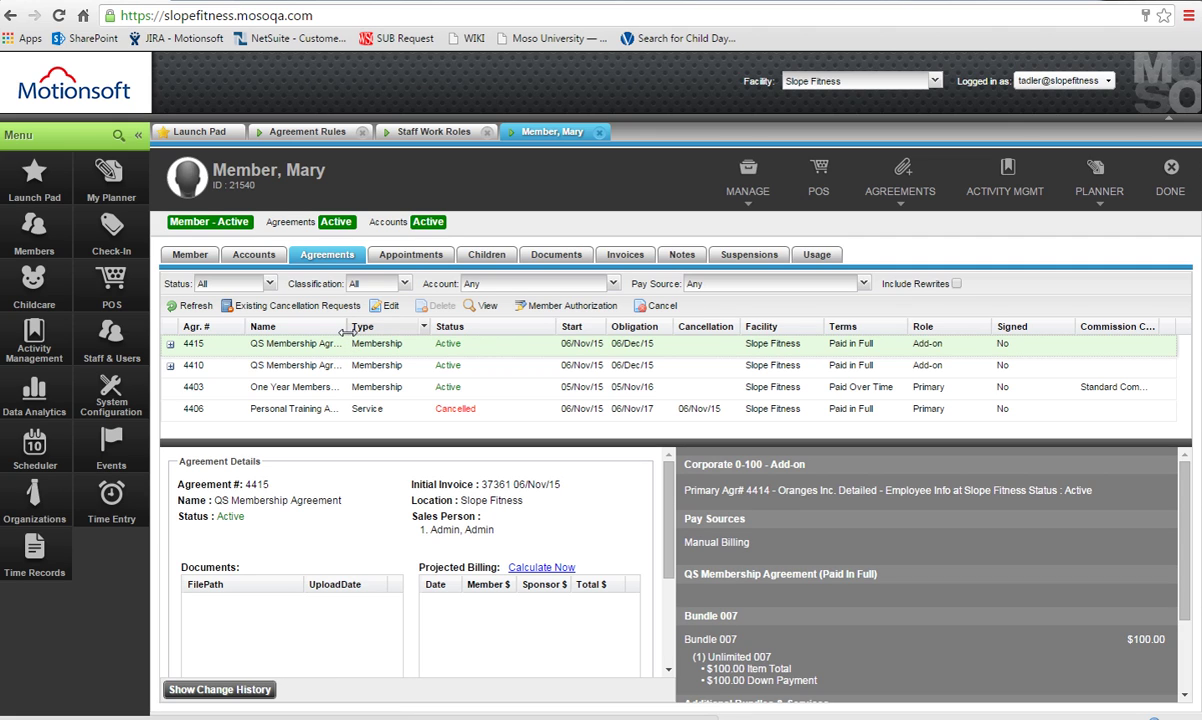
drag(778, 490, 896, 494)
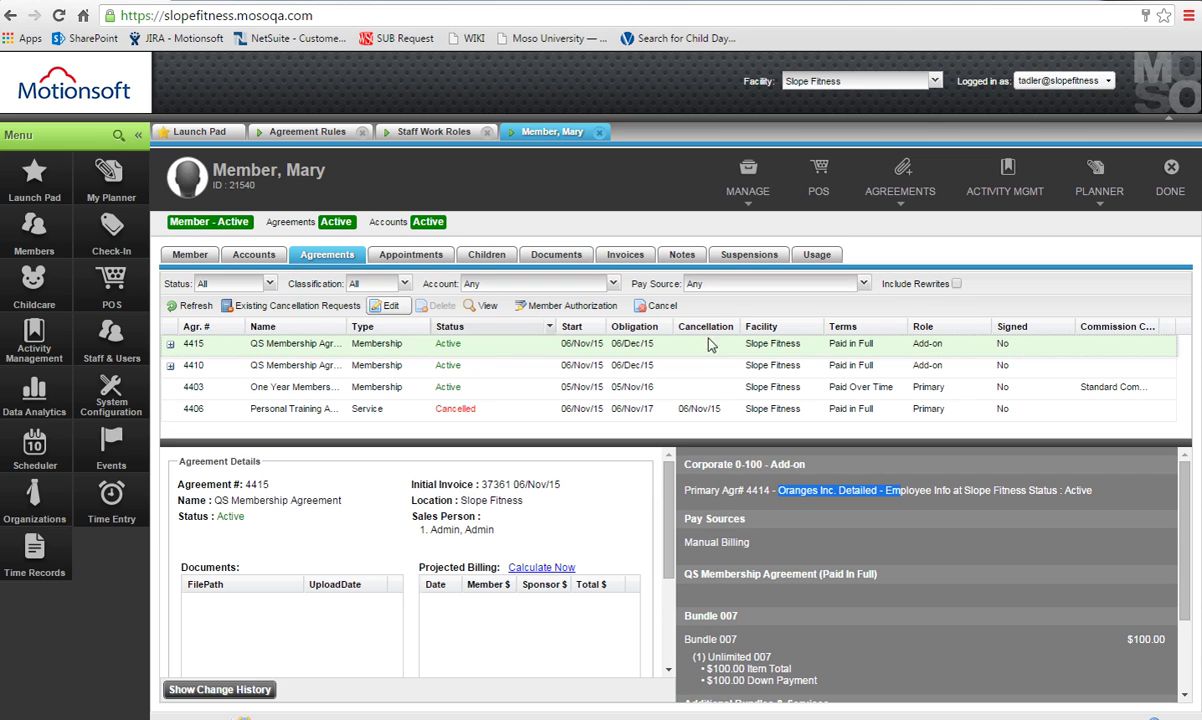
click(664, 306)
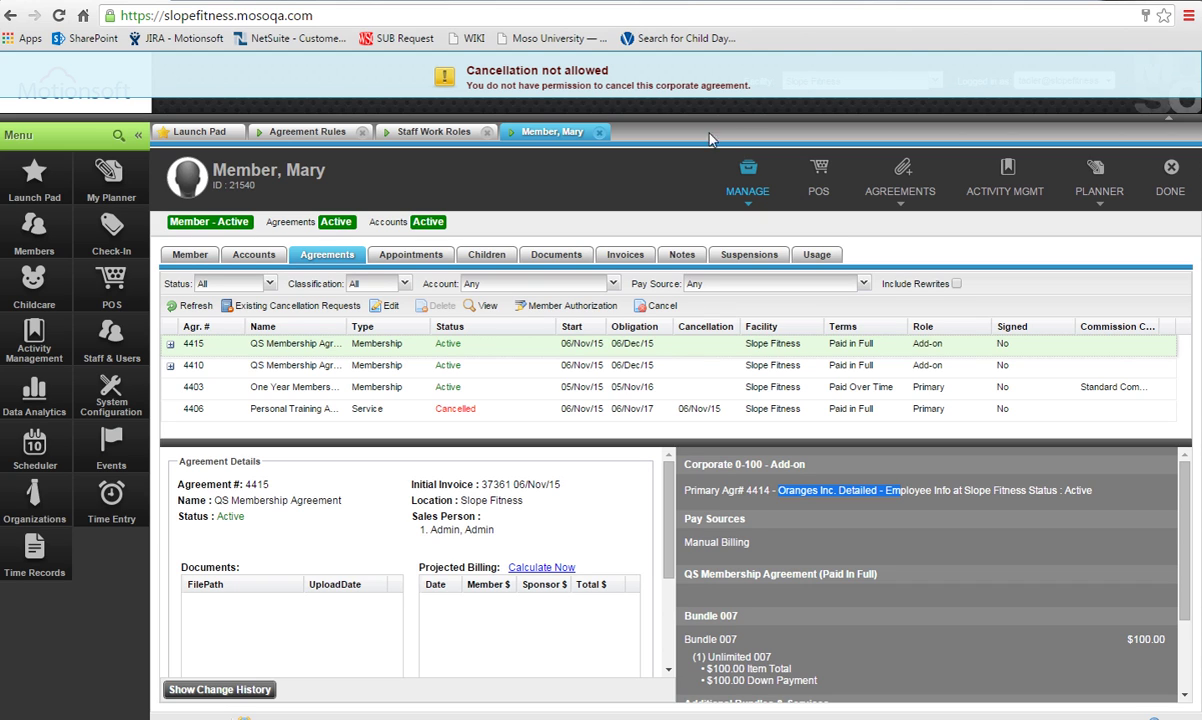
click(390, 305)
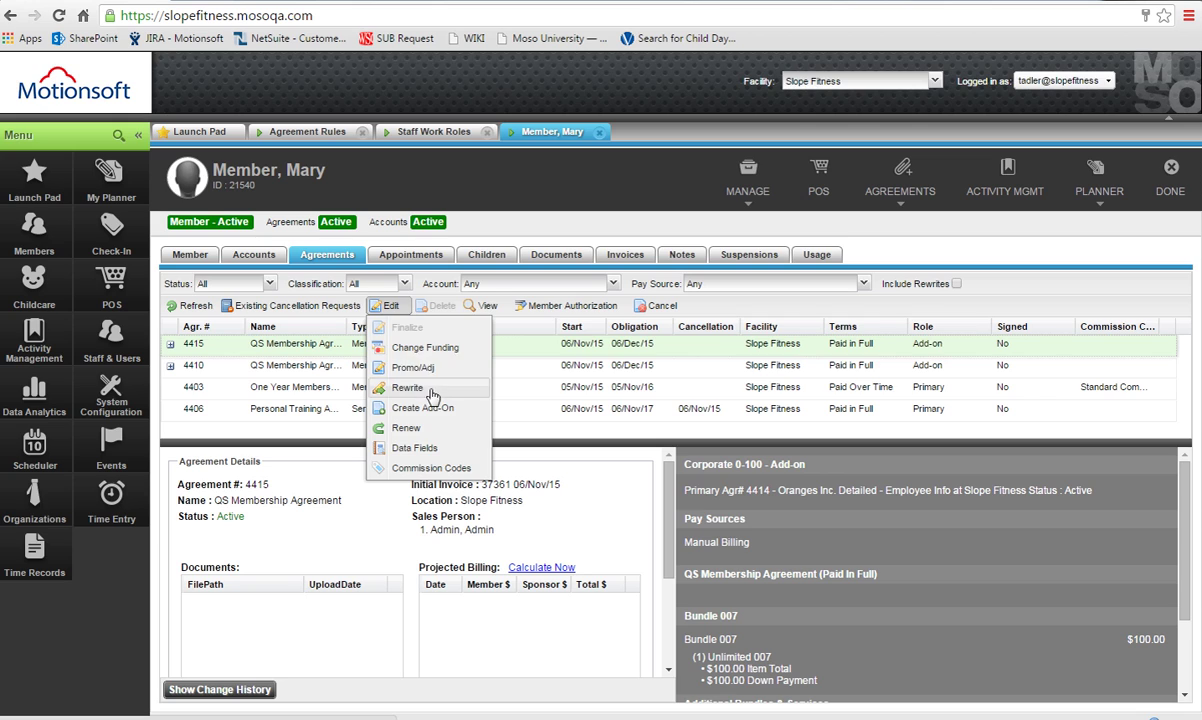
click(408, 388)
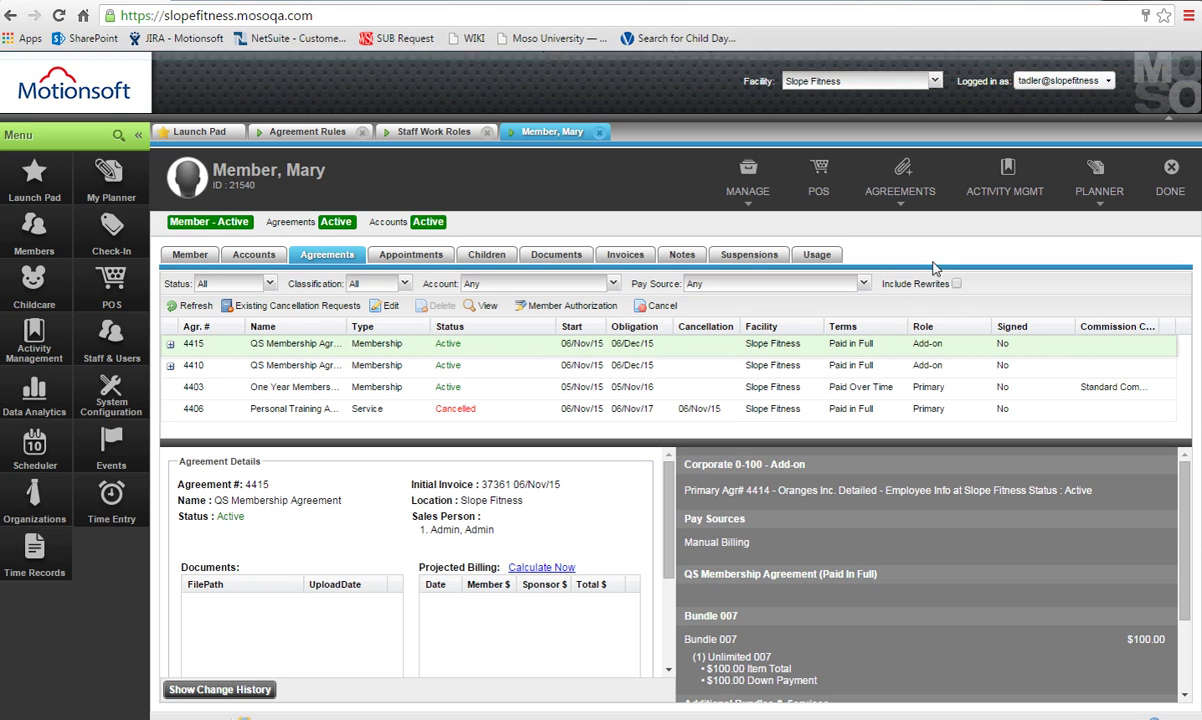
click(1107, 82)
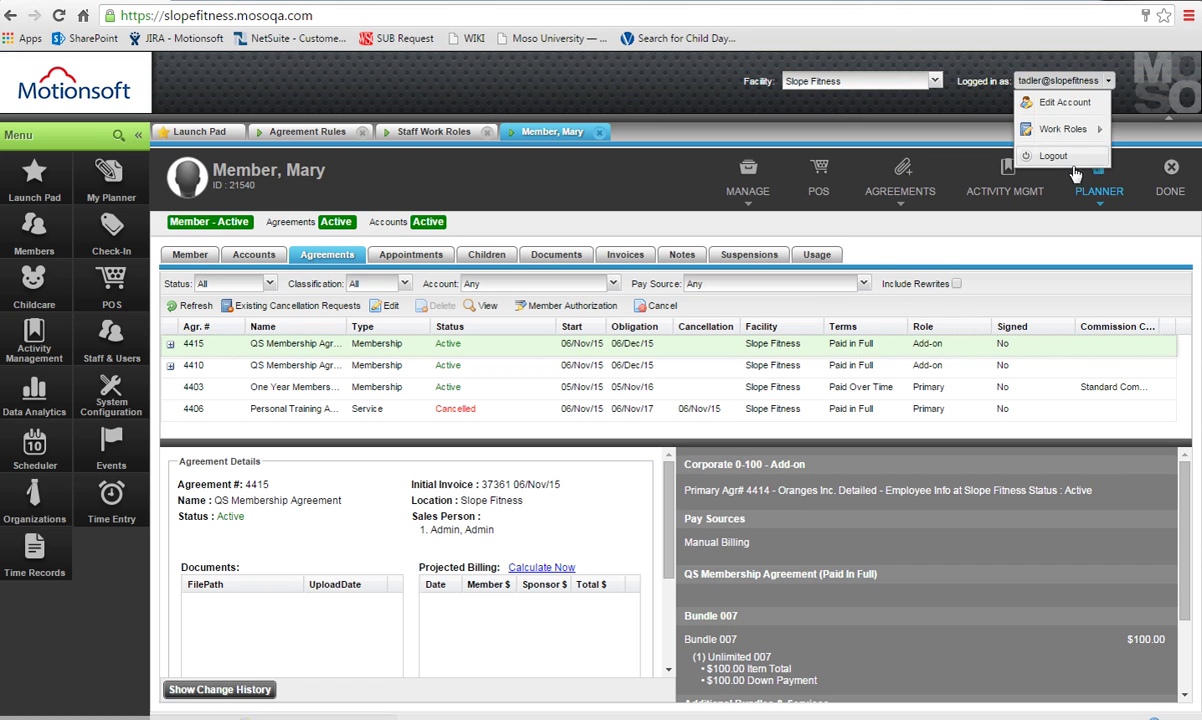
Log out and sign back in as admin with the account password.
click(1024, 157)
text(a)
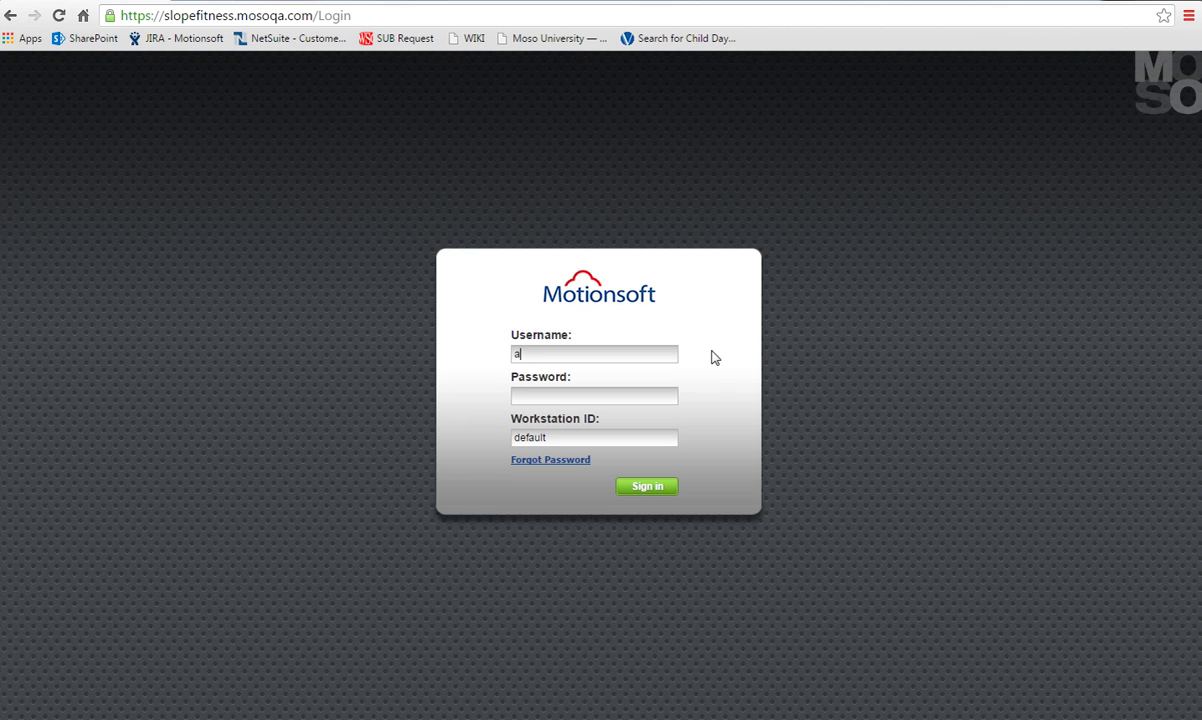
text(dmin)
key(Tab)
text(••••••••••)
key(Return)
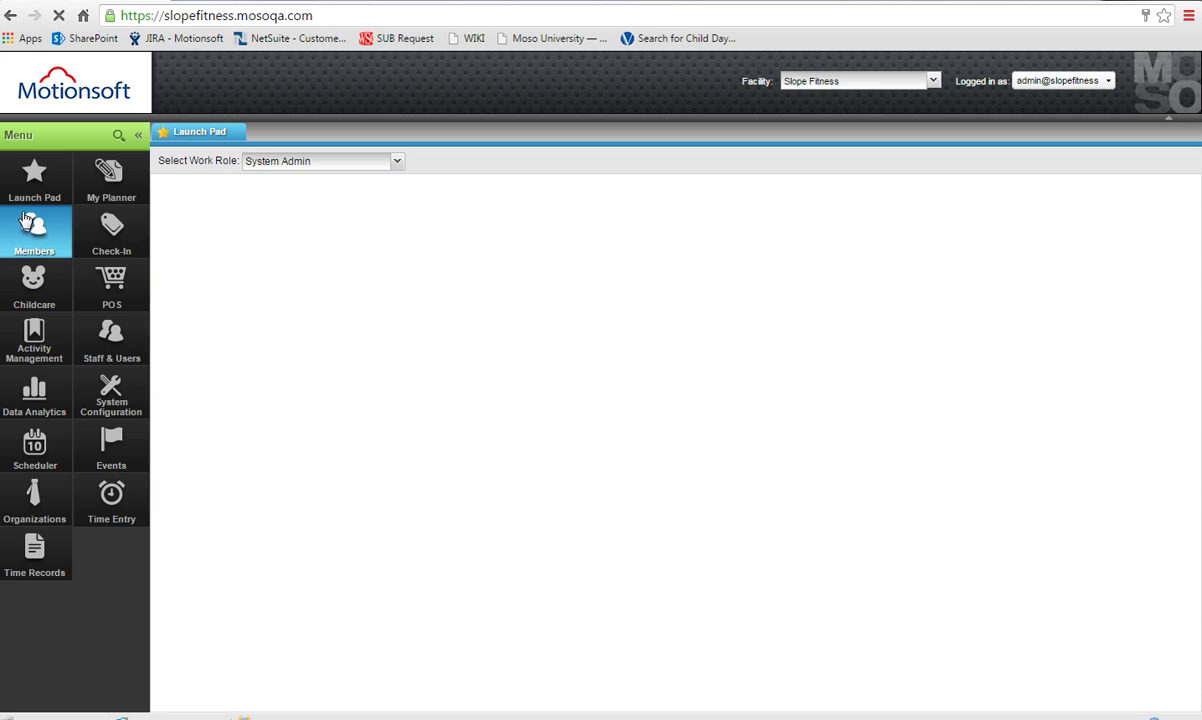
Start cancelling agreement 4415 as admin, abandon the wizard, then search the menu for 'agreem'.
click(37, 235)
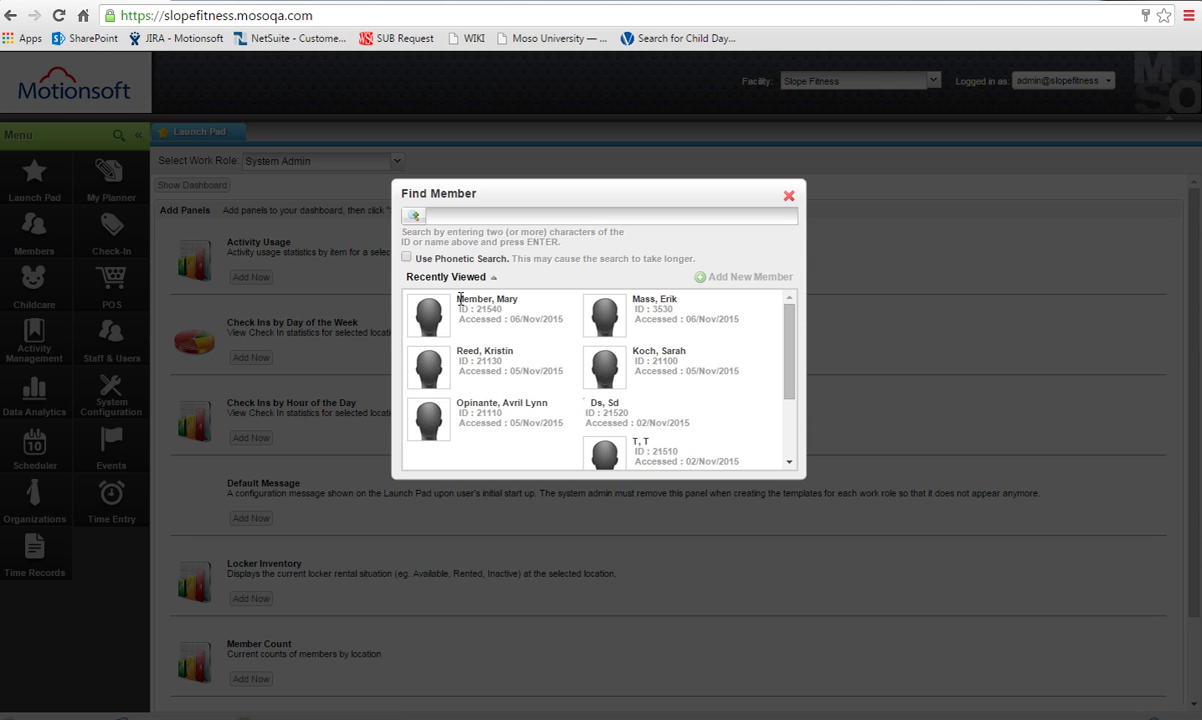
click(440, 312)
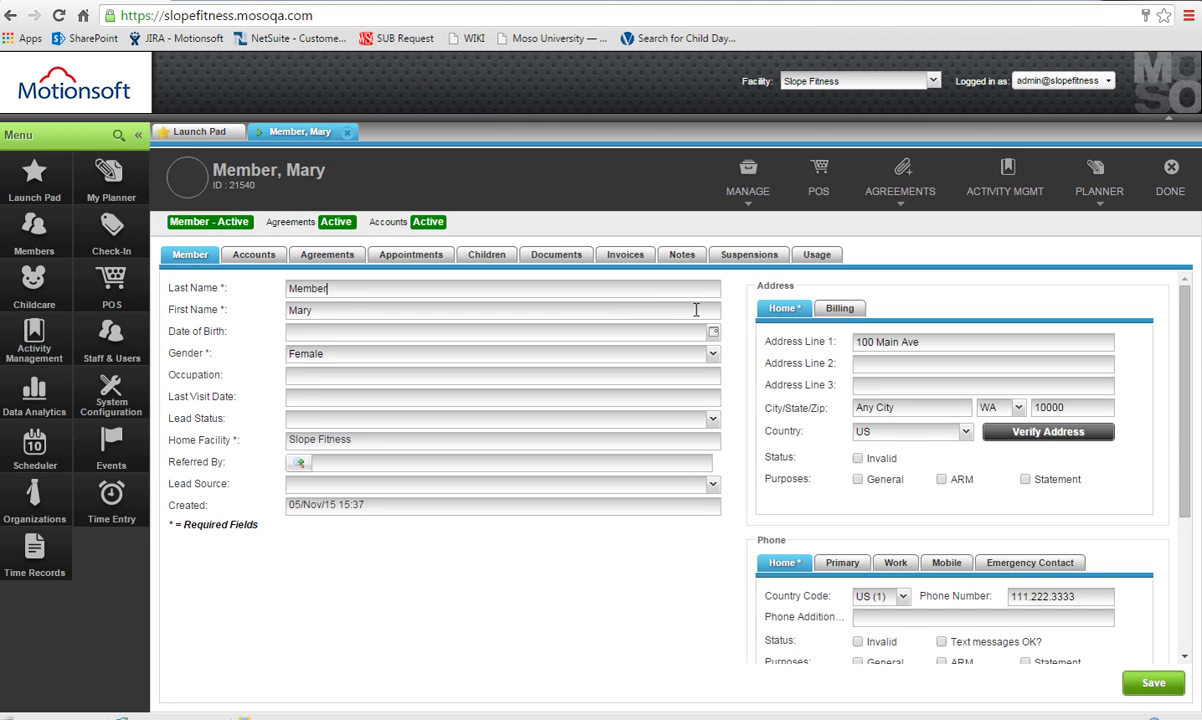
click(330, 255)
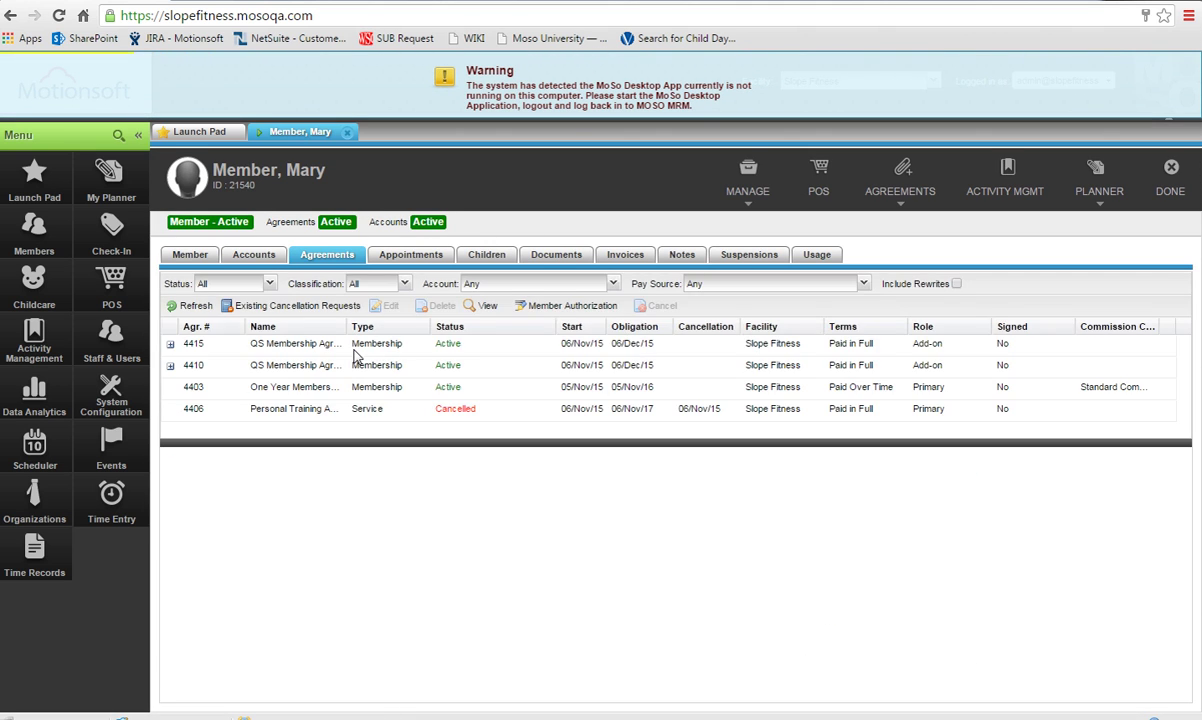
click(357, 355)
click(660, 305)
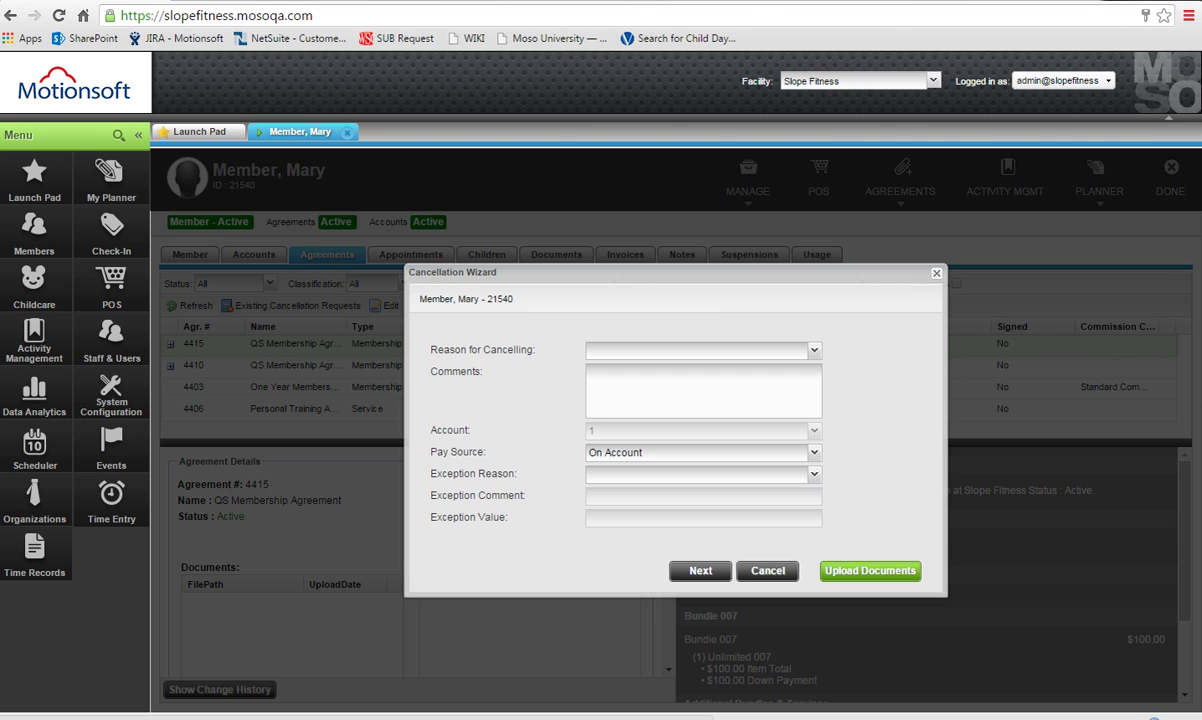
click(770, 577)
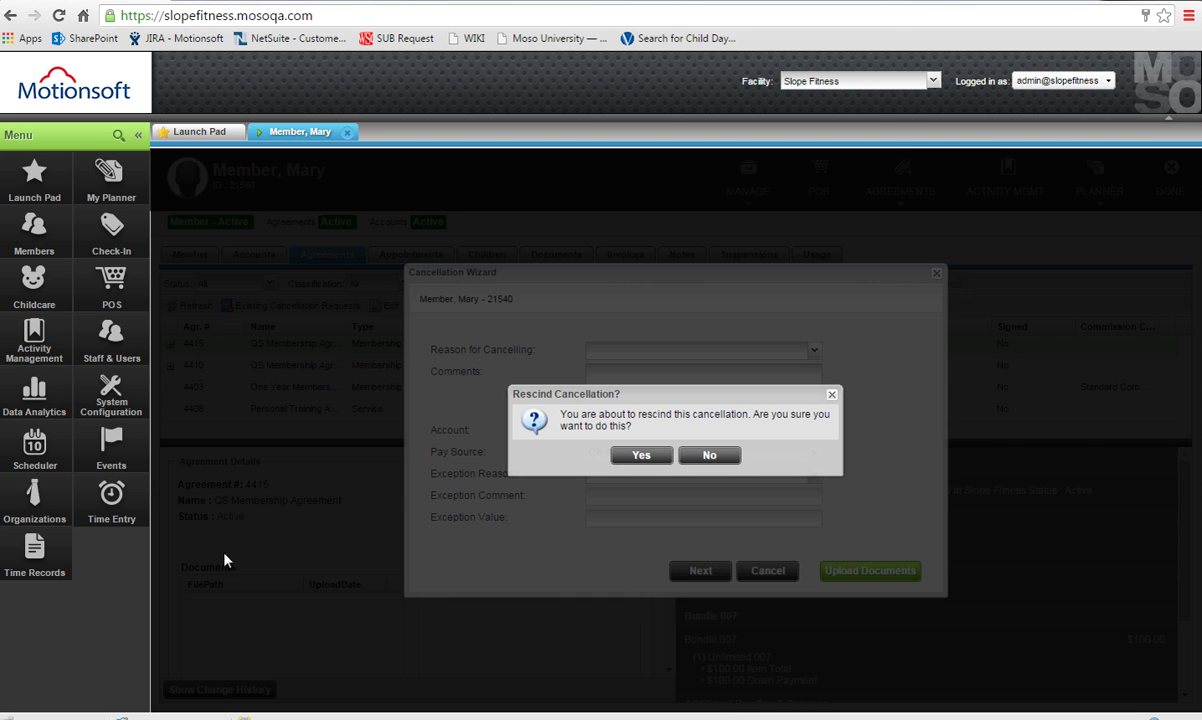
click(620, 456)
click(118, 134)
text(agreem)
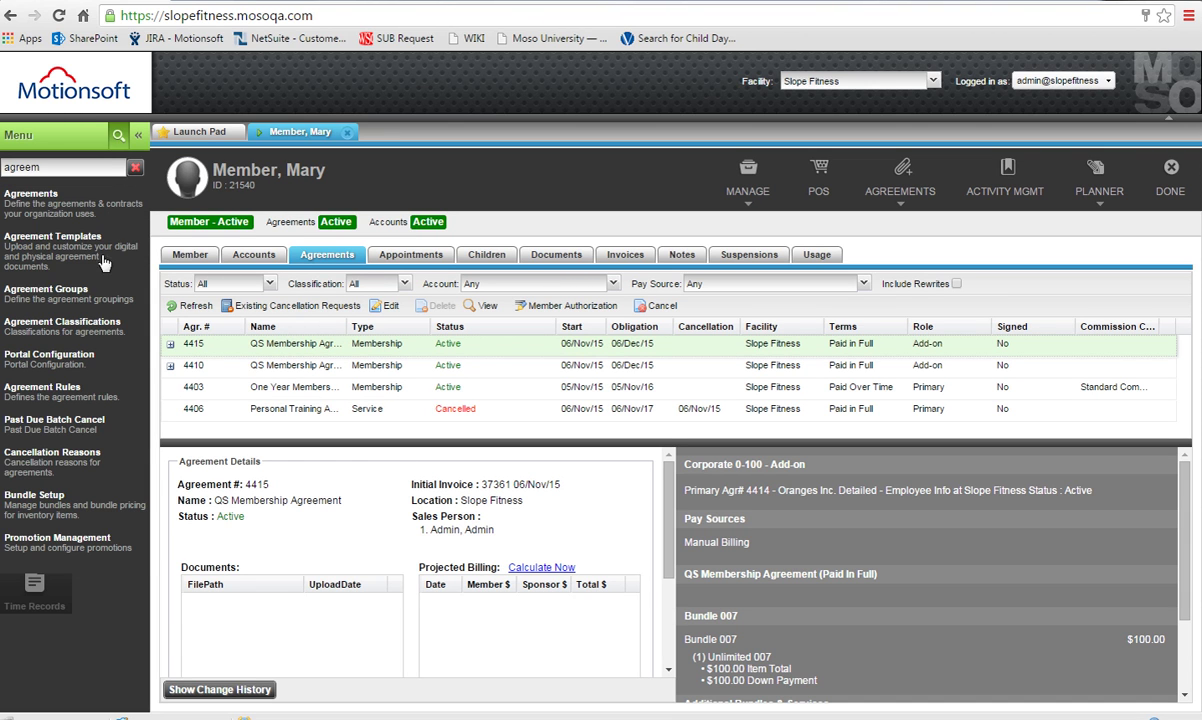
Open Agreement Rules, load Agr Rule, and view its Corporate work role permissions.
click(75, 394)
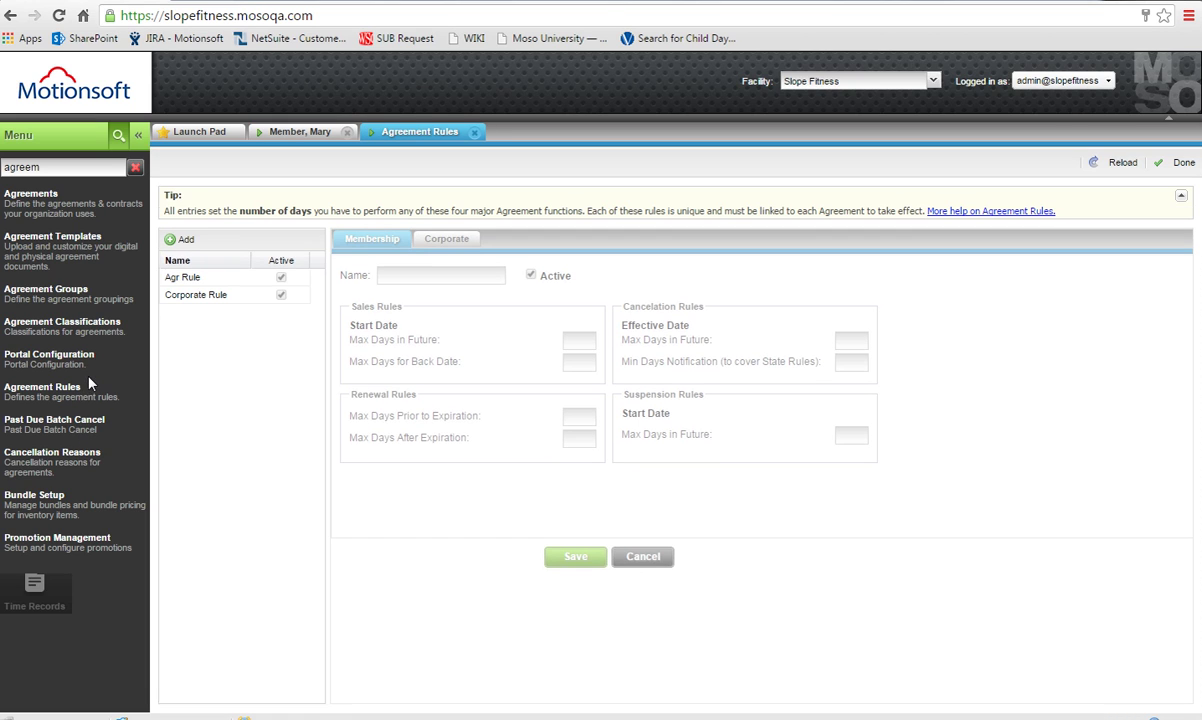
click(182, 278)
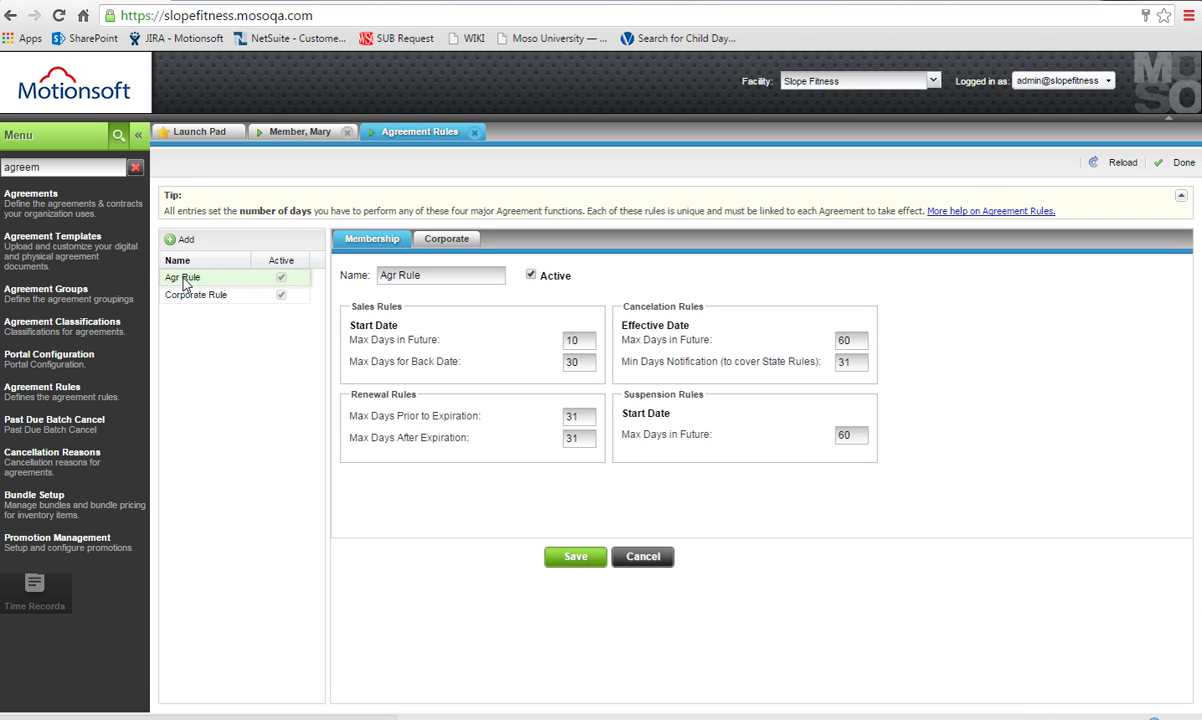
click(459, 246)
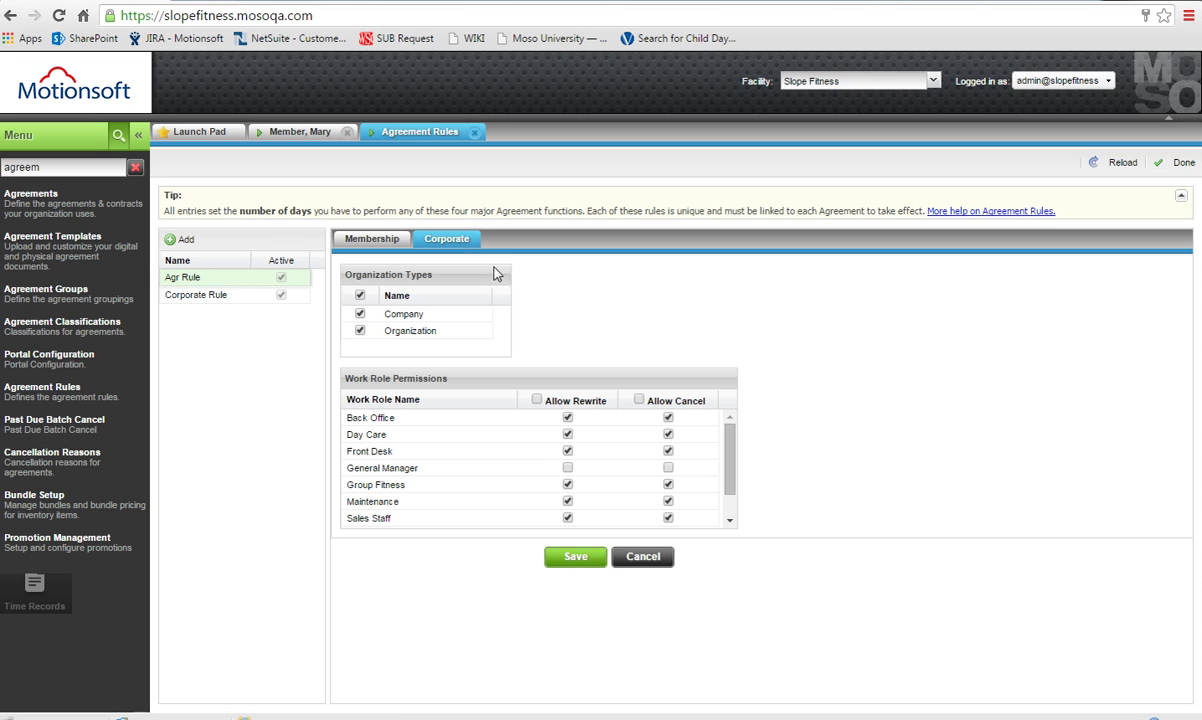